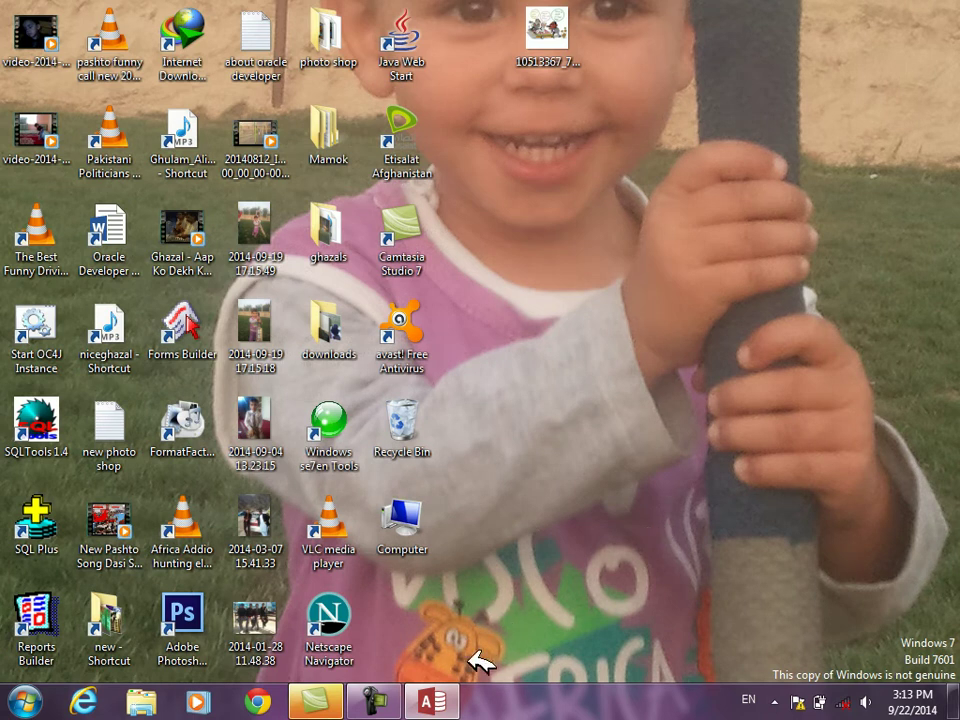
Step: Restore Access and create a new blank desktop database named Database27
mouse_move(429, 701)
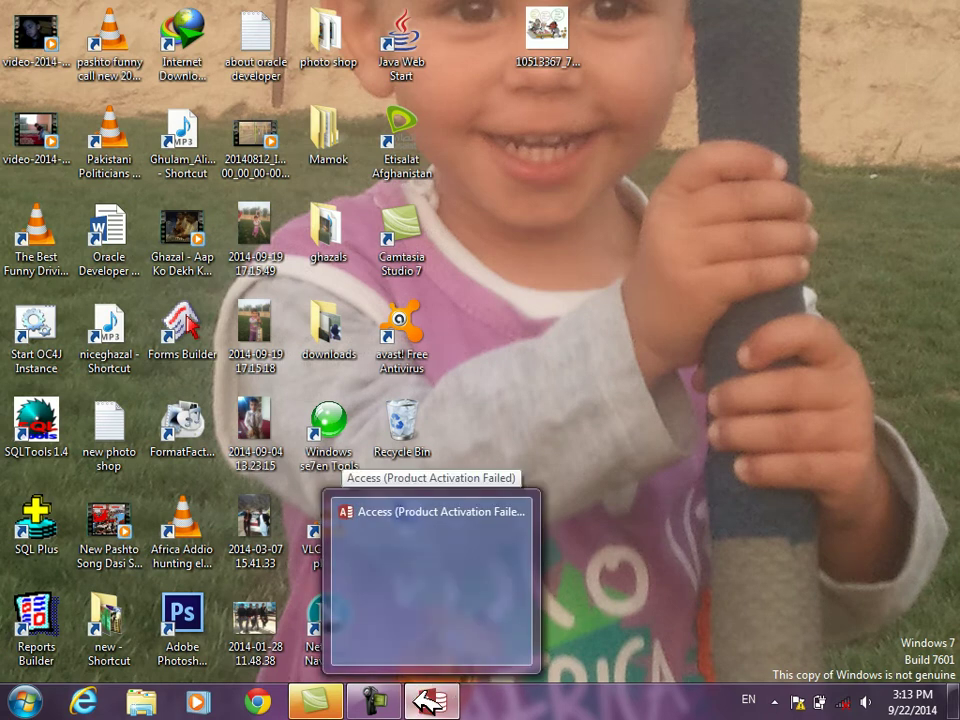
left_click(336, 524)
double_click(645, 209)
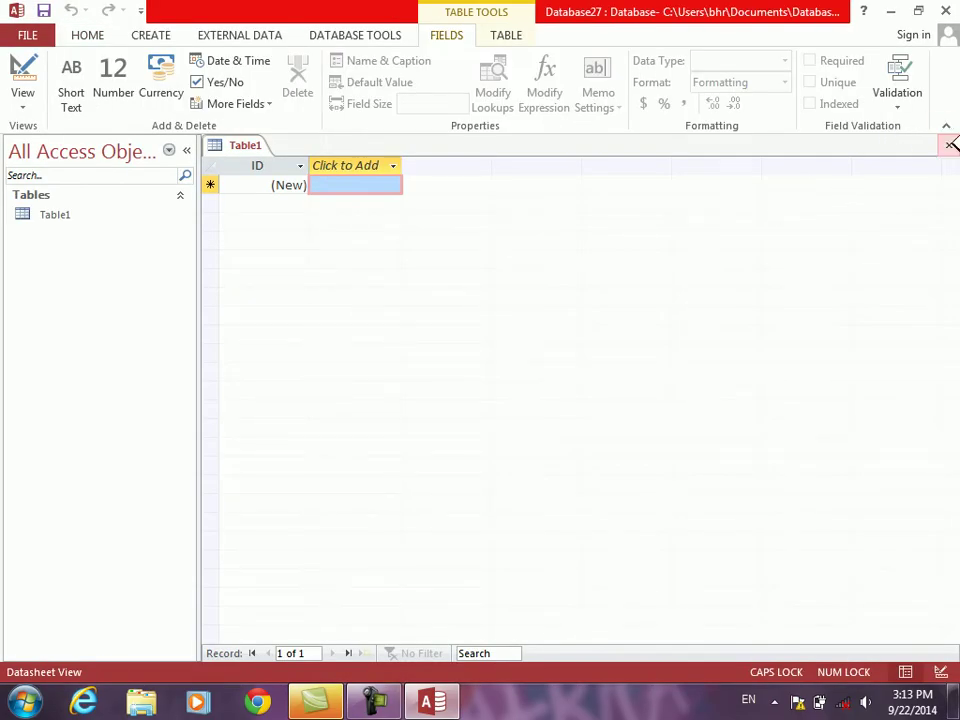
Step: Close the Table1 datasheet and start another new table, typing EN into it
left_click(948, 144)
left_click(160, 35)
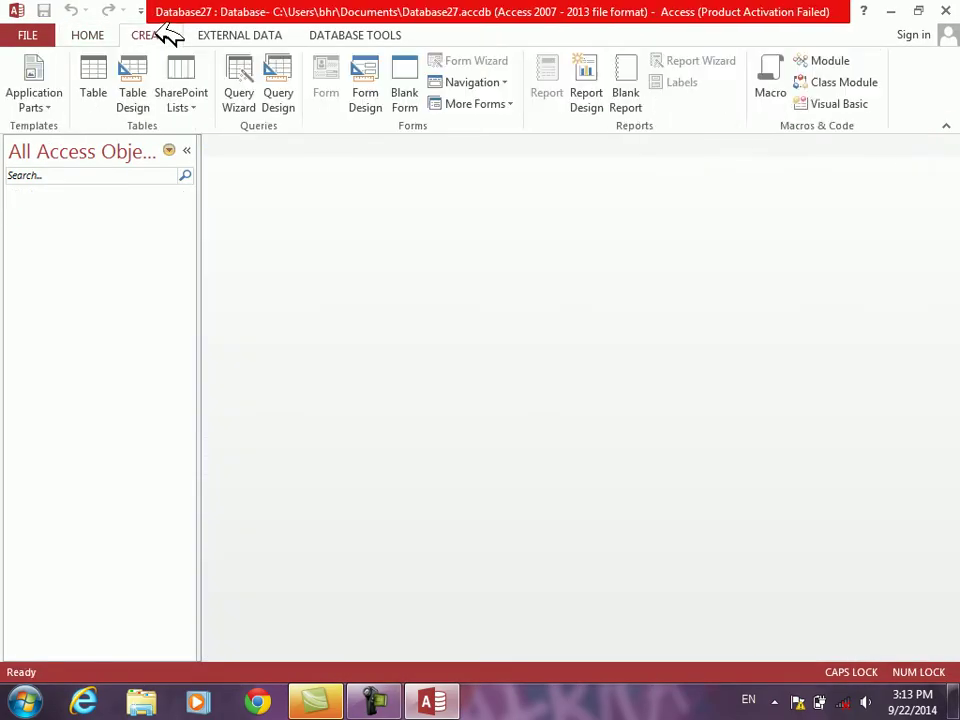
left_click(93, 80)
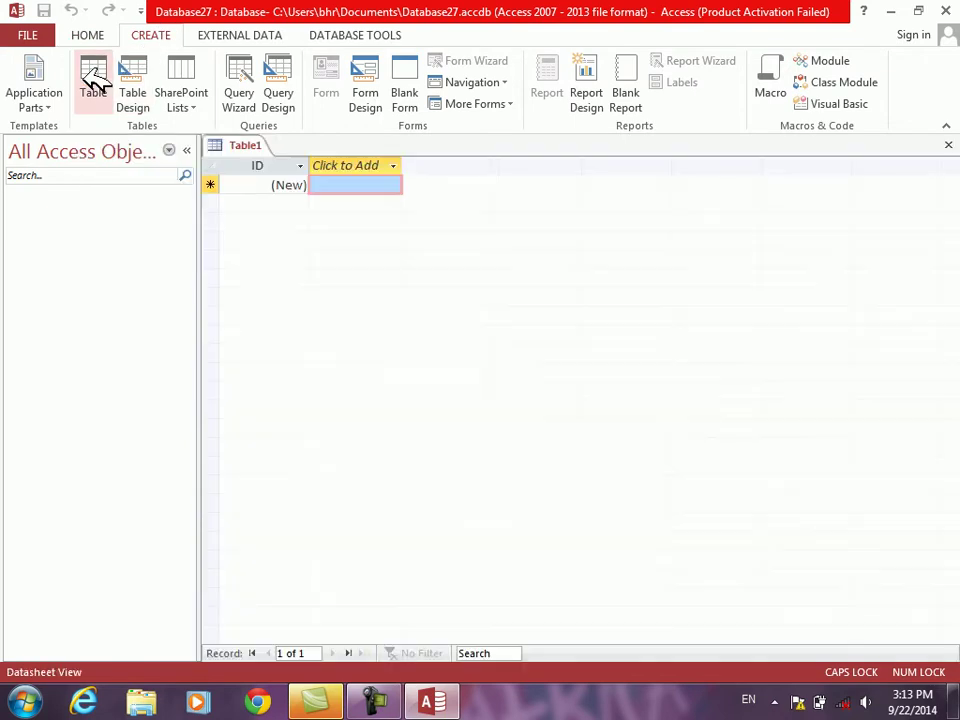
type("EN")
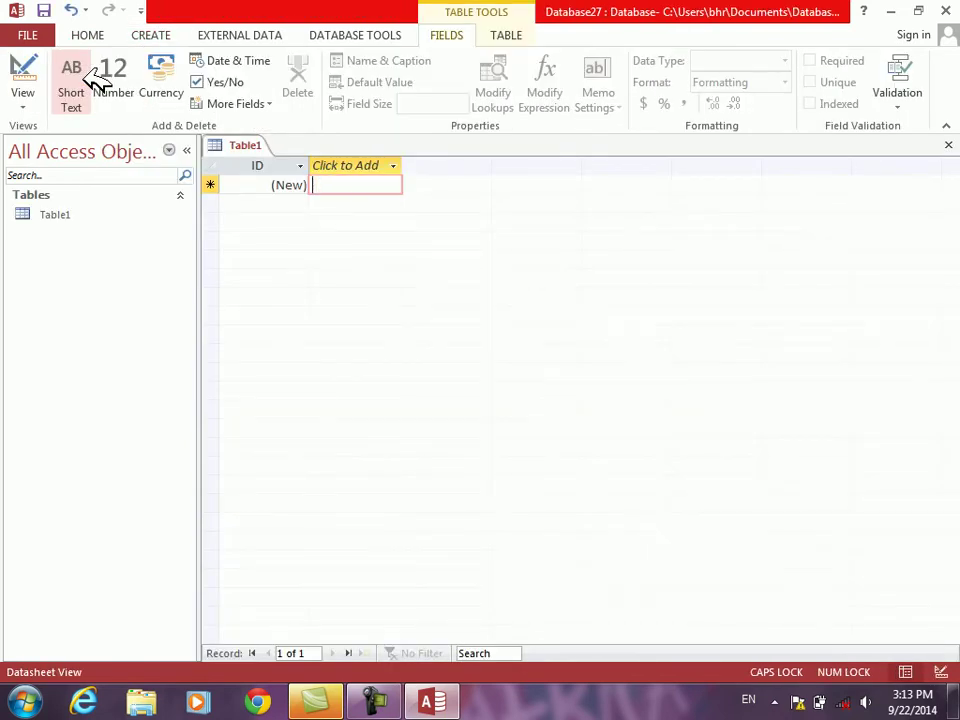
Step: Close the new Table1 without saving its design and discard its record
key("ctrl+w")
key("Right")
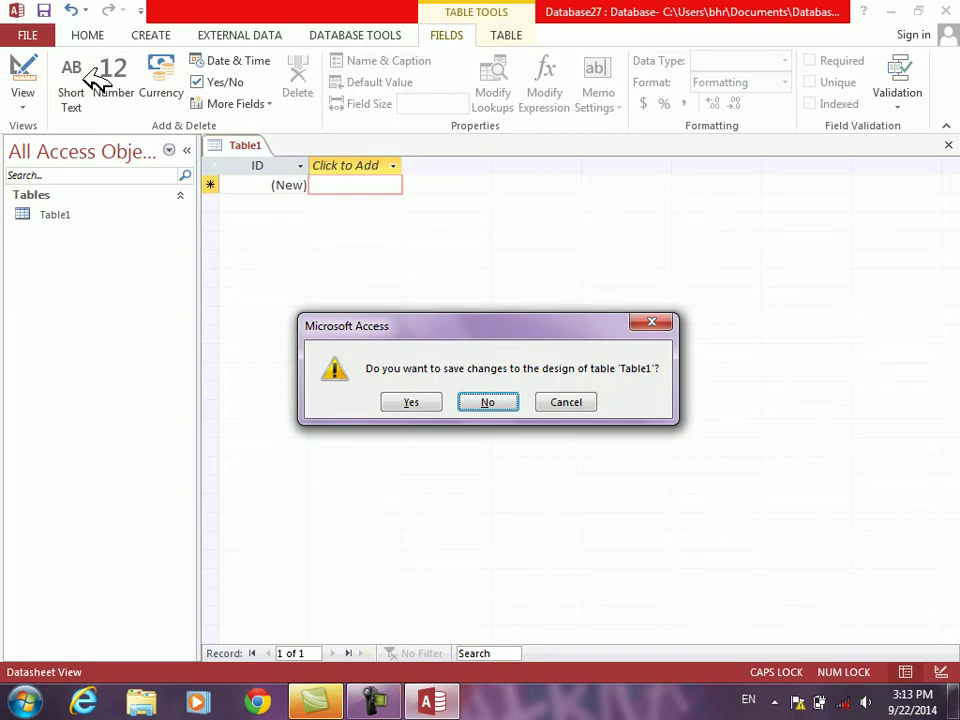
key("Return")
key("Return")
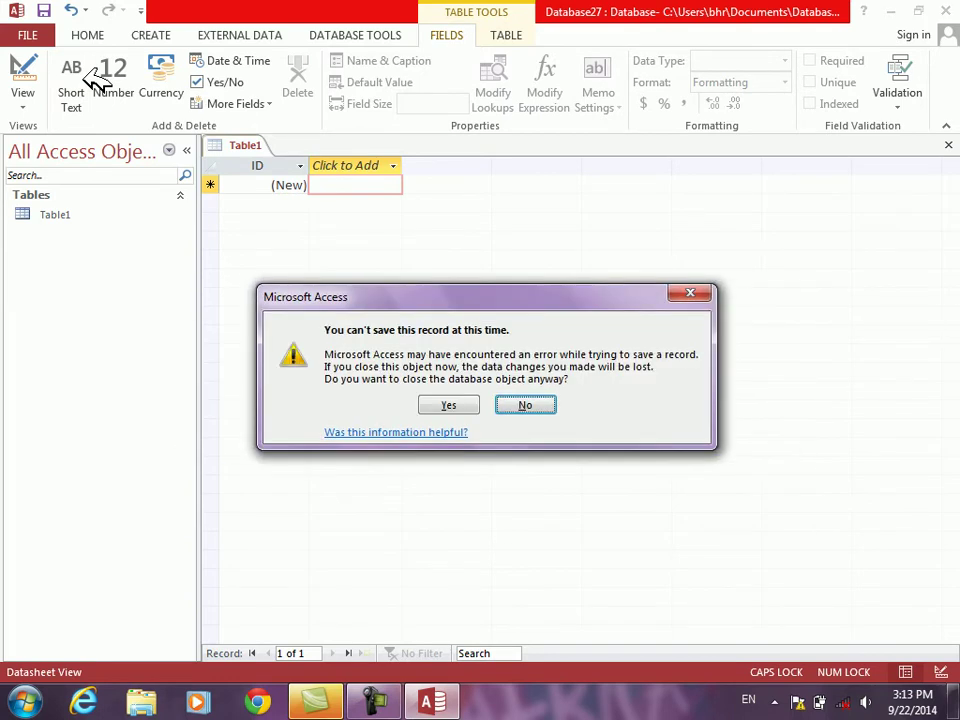
key("Left")
key("Return")
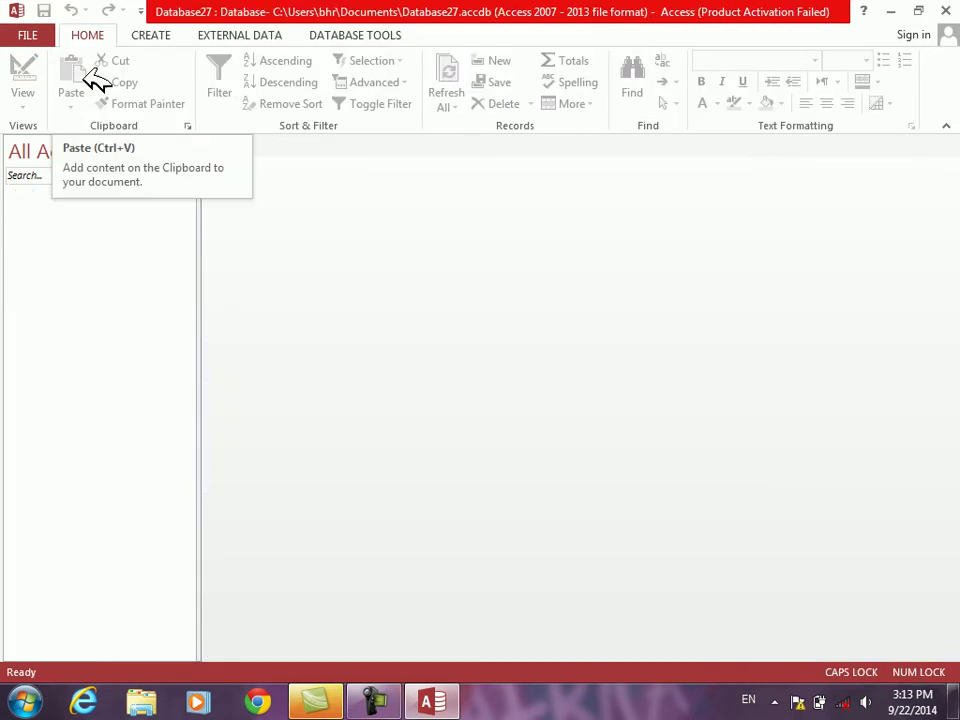
left_click(152, 30)
Step: In a new table design, add EMPNO as AutoNumber and an ENAME text field
left_click(133, 88)
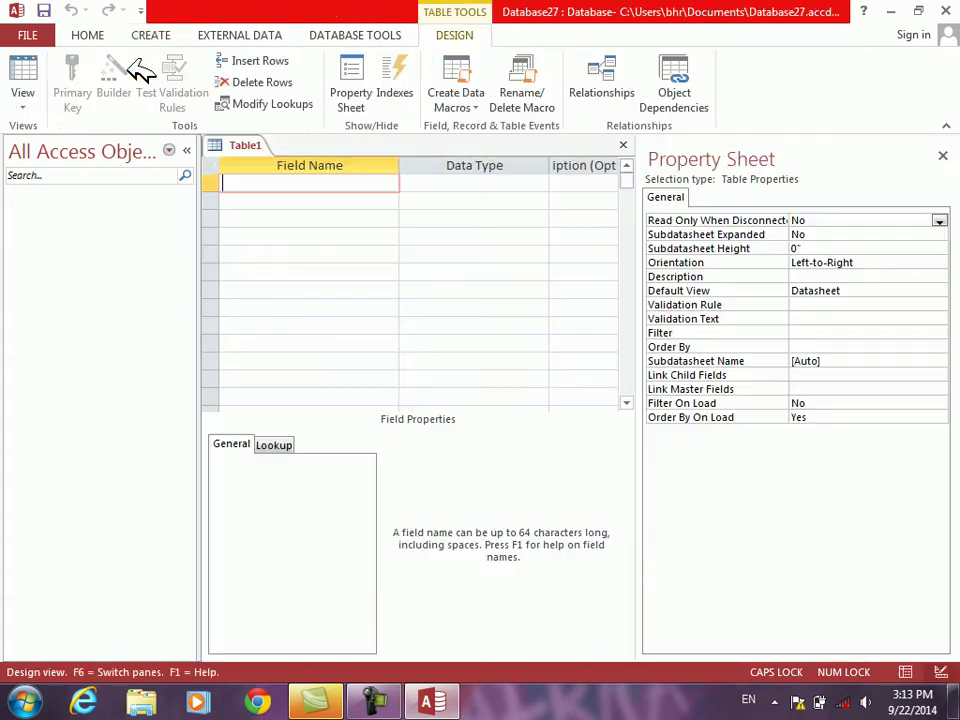
type("EMPNO")
key("Tab")
type("a")
key("Tab")
key("Tab")
type("ENAME\\")
key("Tab")
key("Tab")
key("shift+Tab")
key("shift+Tab")
type("ENAME")
Step: Add HIREDATE as Date/Time, JOB as Short Text, and SALARY and COM as Number
key("Tab")
key("Tab")
key("Tab")
type("H")
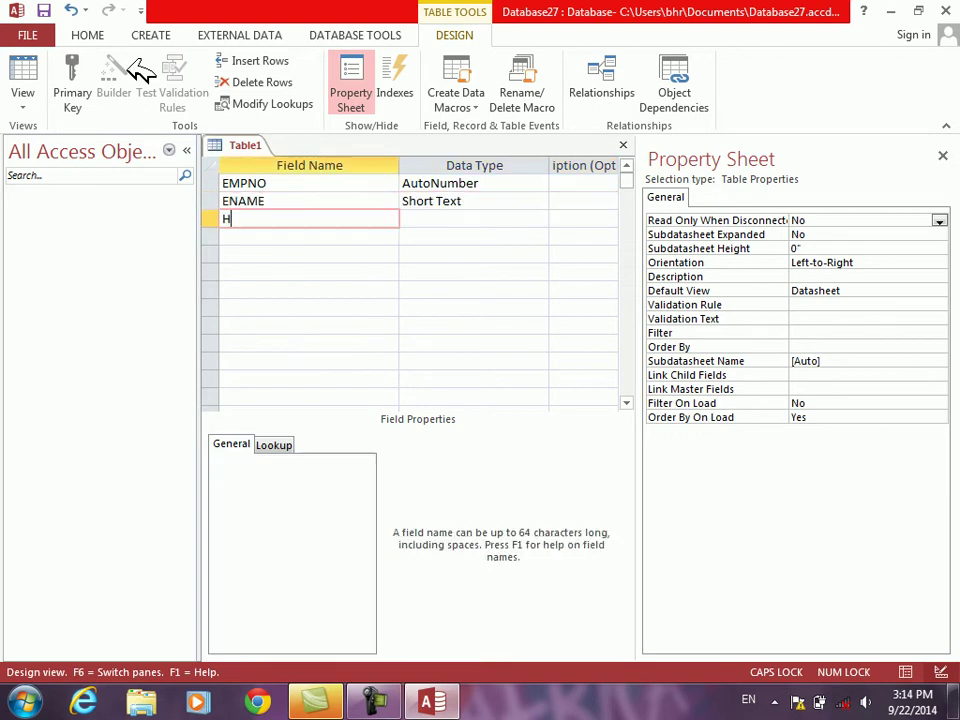
type("IREDATE")
key("Tab")
type("d")
key("Tab")
key("Tab")
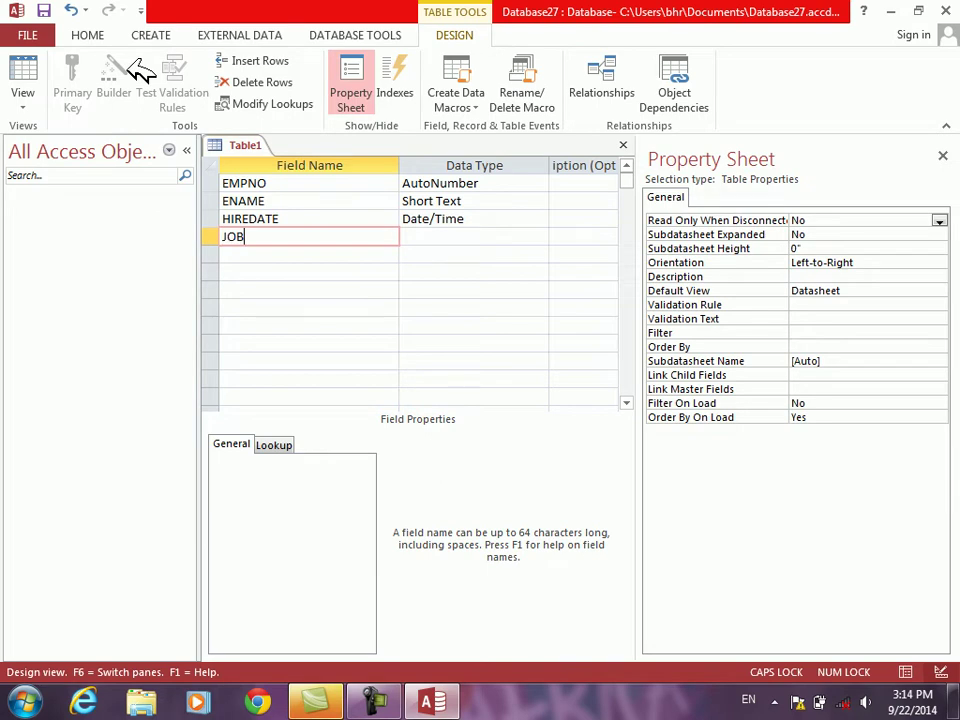
key("Tab")
key("Tab")
key("Tab")
type("SALARY")
key("Tab")
type("n")
key("Tab")
key("Tab")
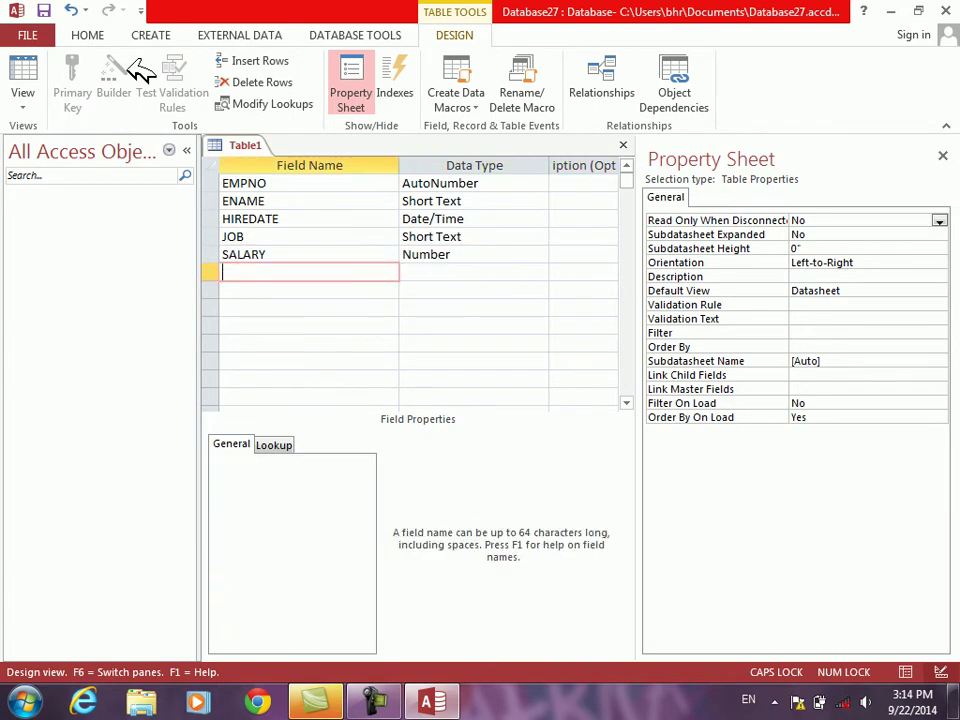
type("COM")
key("Tab")
key("Tab")
key("Tab")
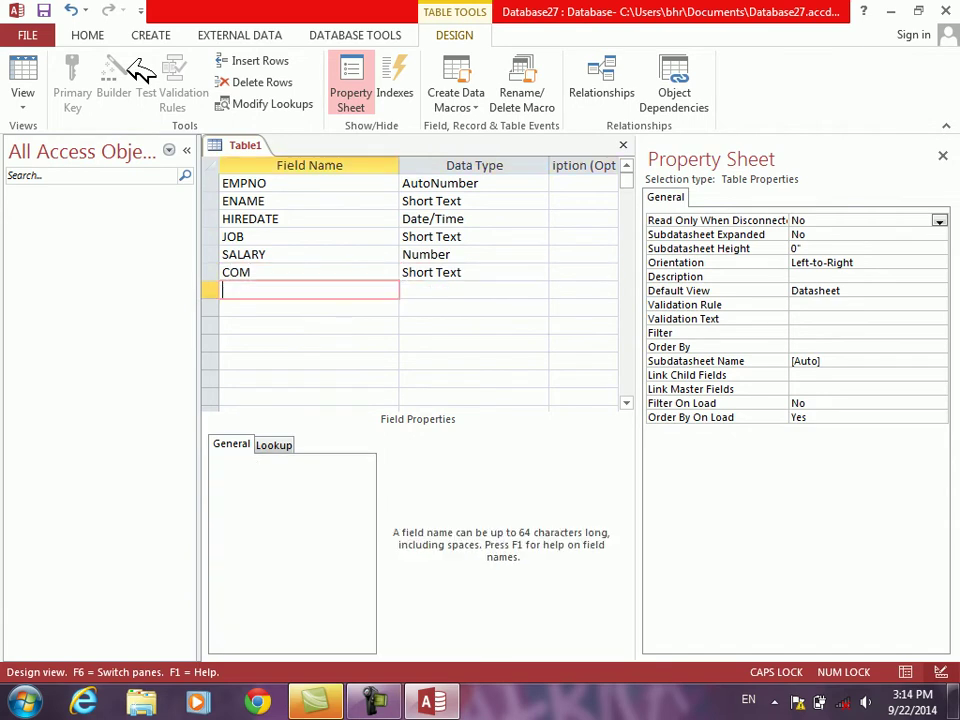
key("shift+Tab")
key("shift+Tab")
type("n")
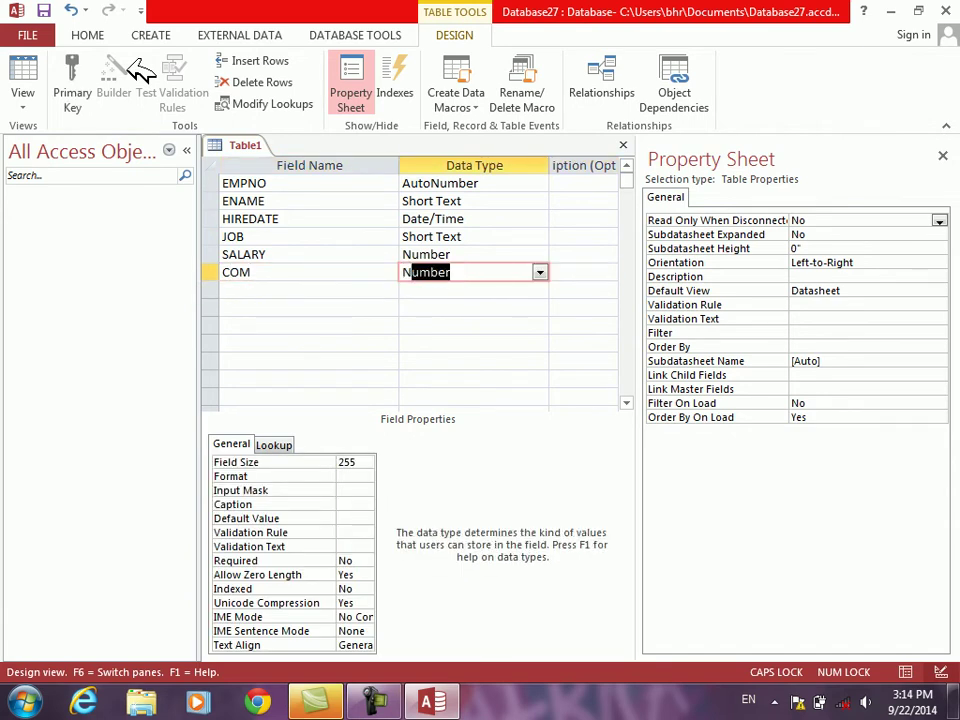
Step: Save the table as EMP without a primary key and close it
key("ctrl+s")
type("EMP")
key("Return")
key("Tab")
key("Return")
key("ctrl+w")
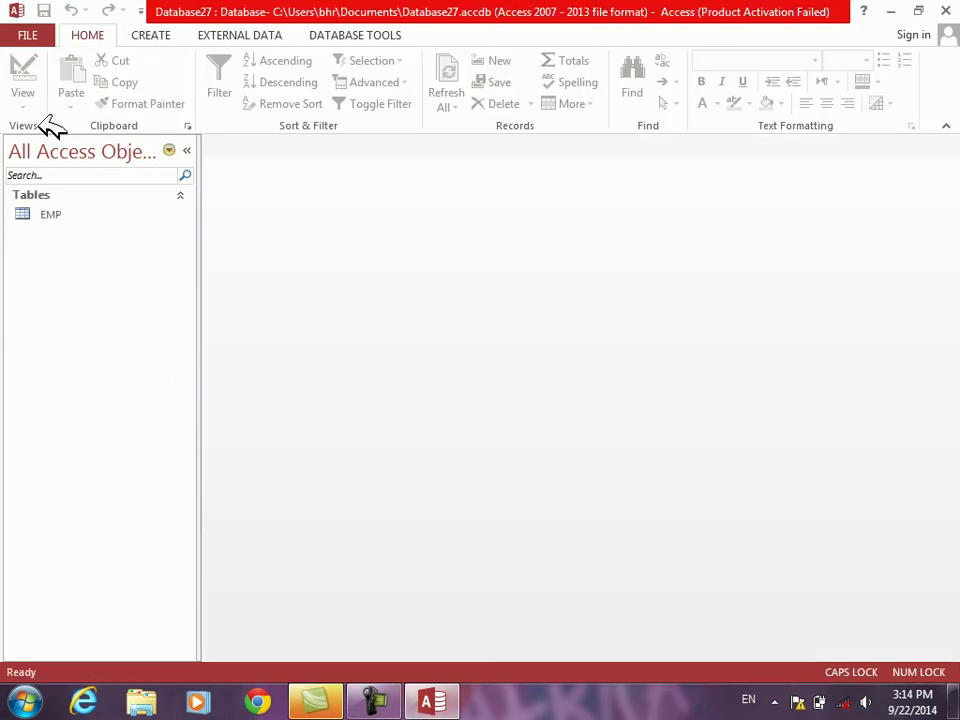
Step: Create a Multiple Items form from the EMP table and switch it to Design View
left_click(45, 212)
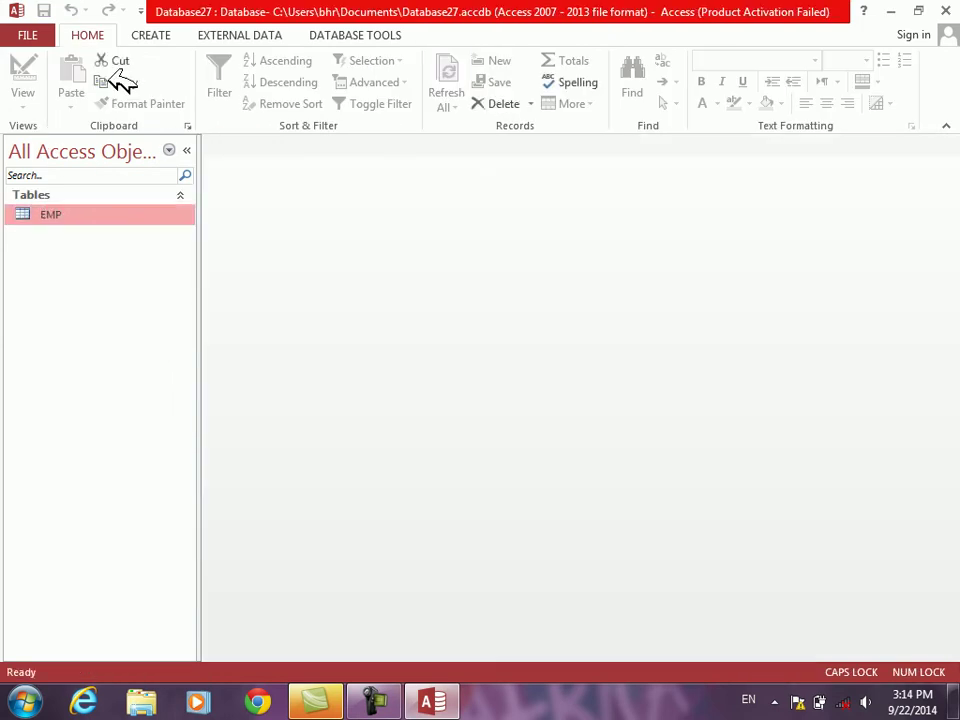
left_click(155, 32)
left_click(505, 103)
left_click(493, 141)
right_click(352, 490)
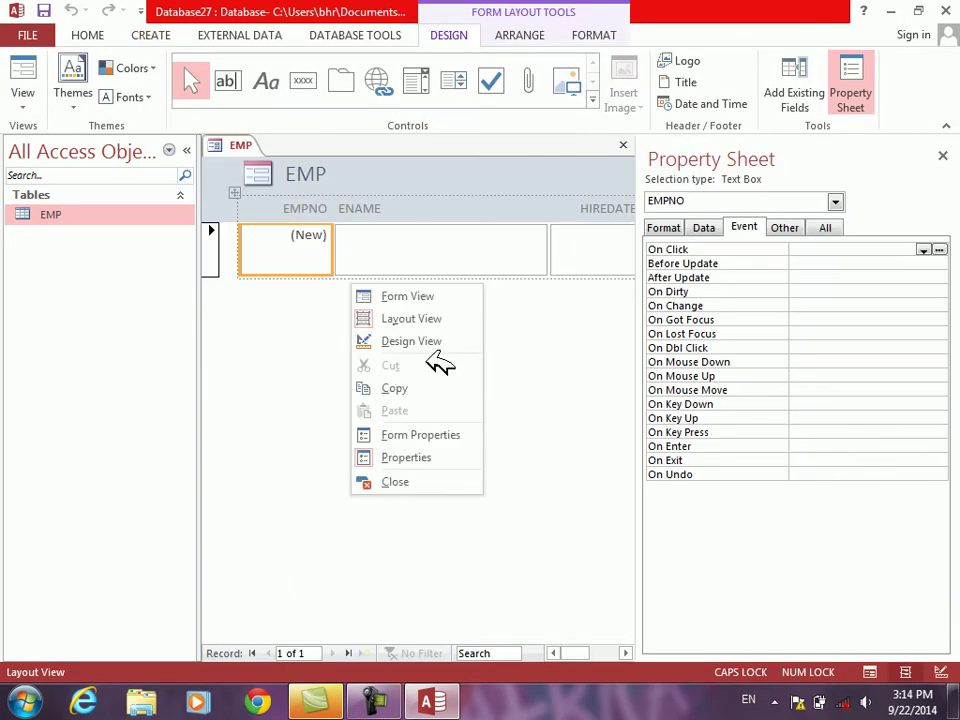
left_click(450, 342)
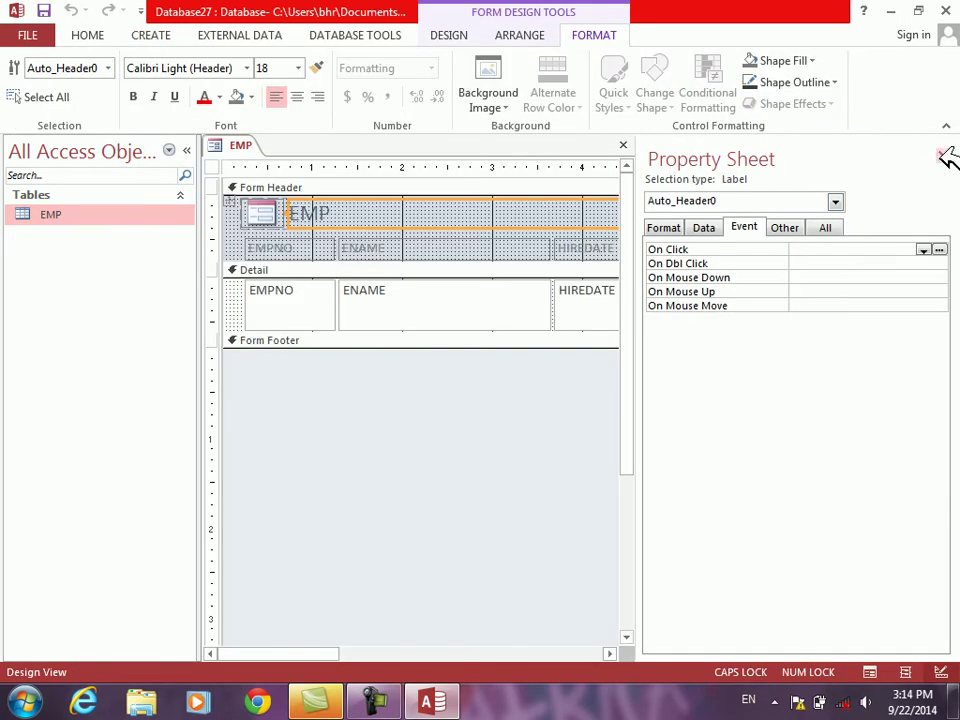
Step: Close the Property Sheet, shrink the EMPNO and ENAME text boxes, and widen HIREDATE
left_click(945, 159)
left_click(322, 308)
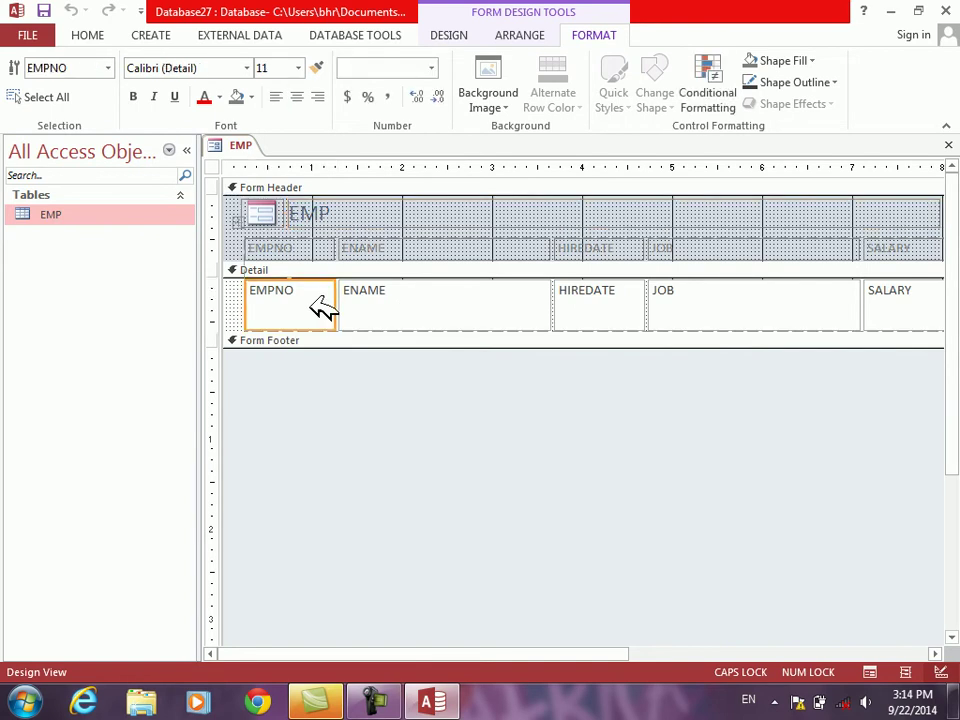
key("shift+Up")
key("shift+Up")
key("shift+Up")
key("shift+Left")
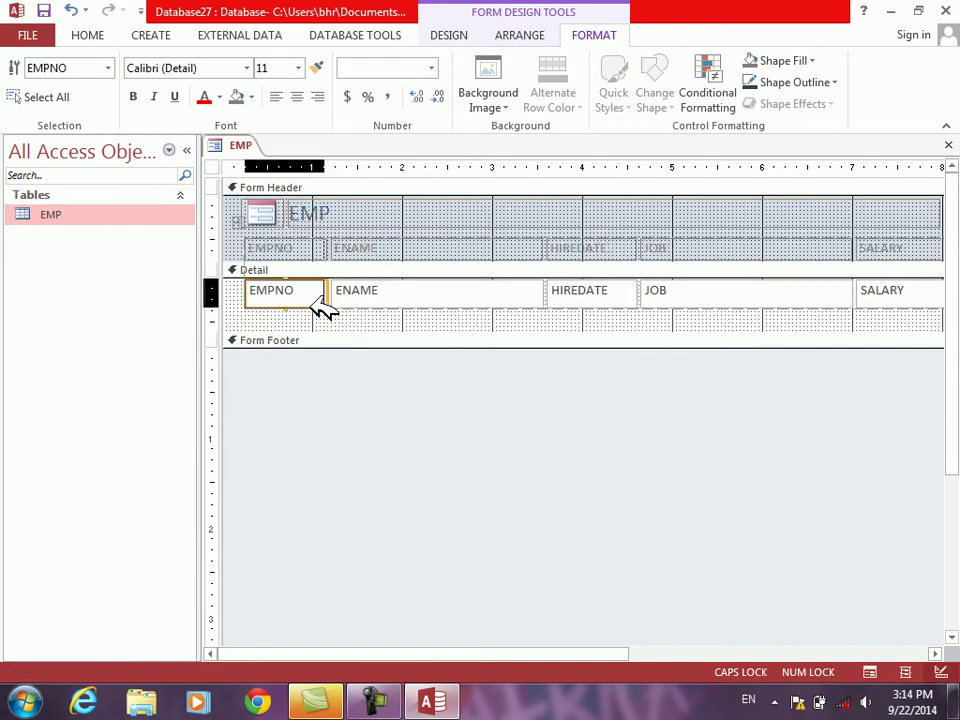
key("shift+Left")
key("Tab")
key("shift+Left")
key("shift+Left")
key("shift+Left")
key("shift+Left")
key("shift+Left")
key("shift+Left")
key("shift+Left")
key("shift+Left")
key("shift+Left")
key("shift+Left")
key("shift+Left")
key("shift+Left")
key("Tab")
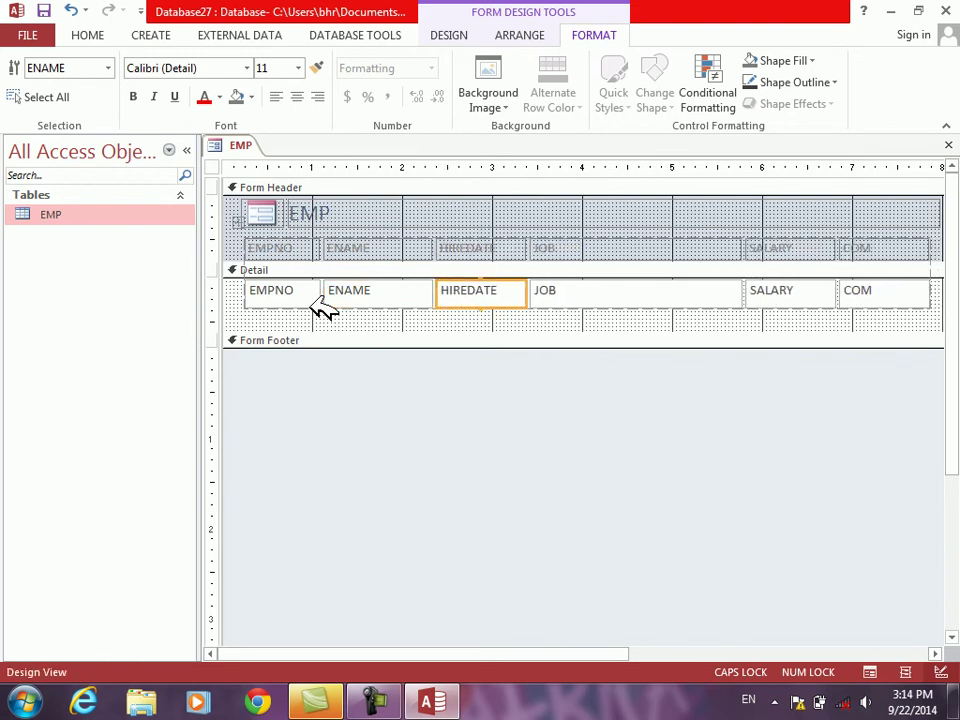
key("shift+Right")
key("shift+Right")
key("shift+Right")
key("shift+Right")
Step: Narrow the JOB, SALARY and COM text boxes, then save the form as EMP
key("Tab")
key("shift+Left")
key("shift+Left")
key("shift+Left")
key("shift+Left")
key("shift+Left")
key("shift+Left")
key("shift+Left")
key("shift+Left")
key("shift+Left")
key("shift+Left")
key("Tab")
key("shift+Left")
key("Tab")
key("shift+Left")
key("shift+Left")
key("shift+Left")
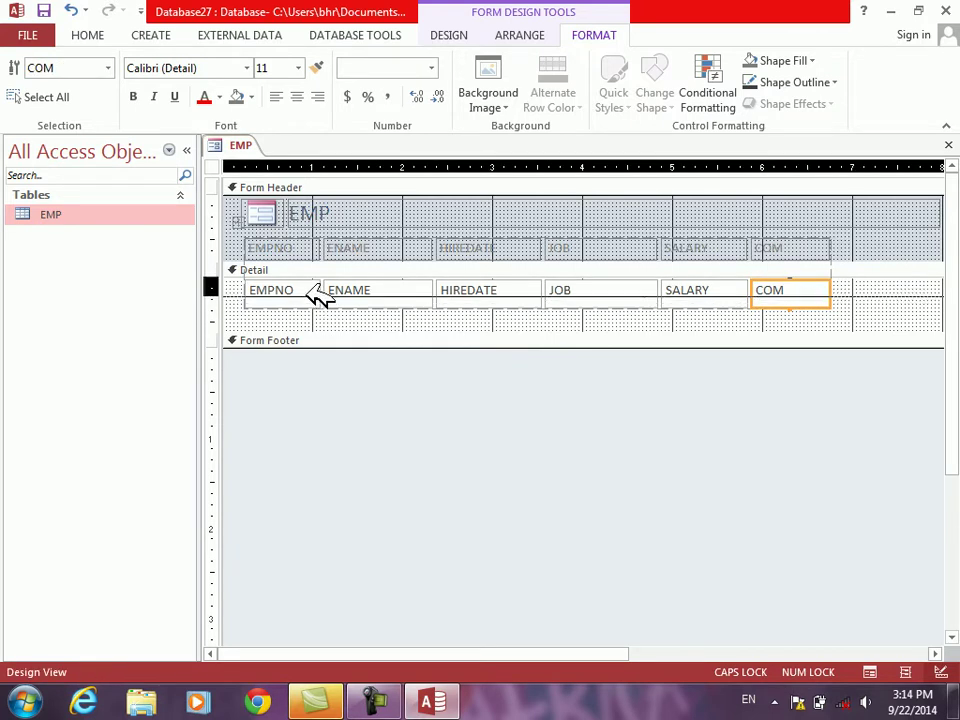
key("ctrl+s")
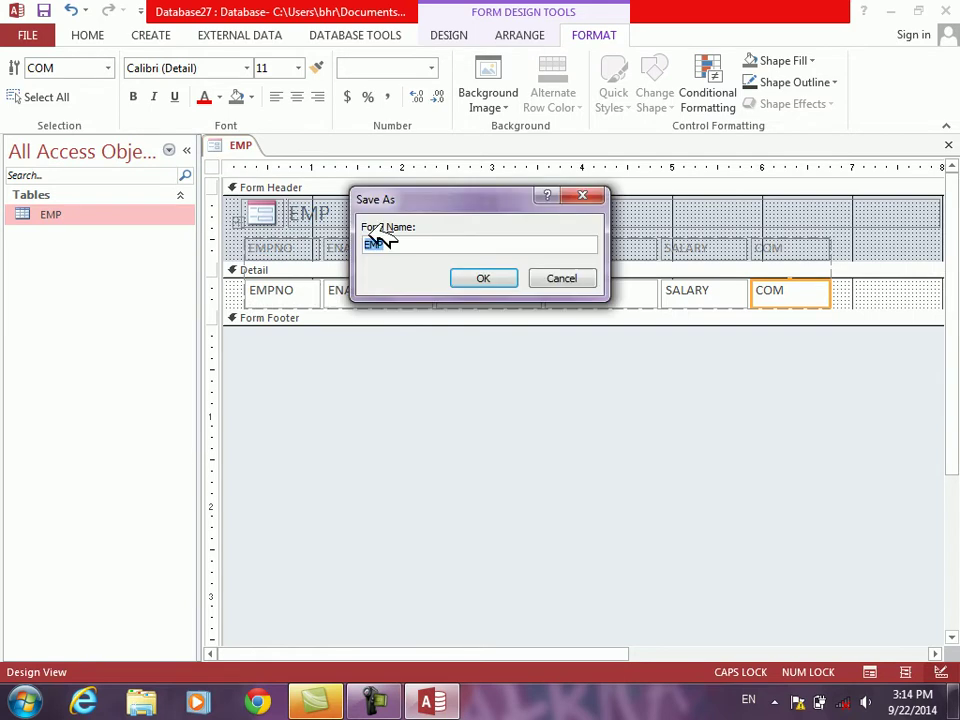
left_click_drag(465, 275, 463, 315)
Step: Confirm saving as EMP, fill the Detail section pale green, and open the form's properties
left_click(488, 400)
right_click(484, 400)
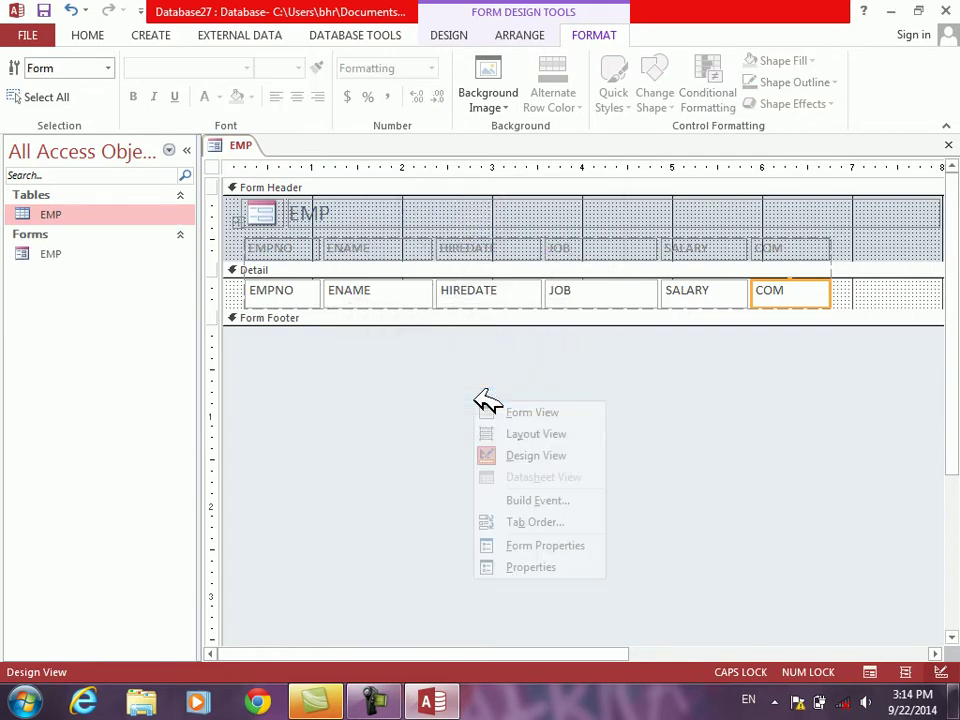
right_click(512, 268)
mouse_move(653, 354)
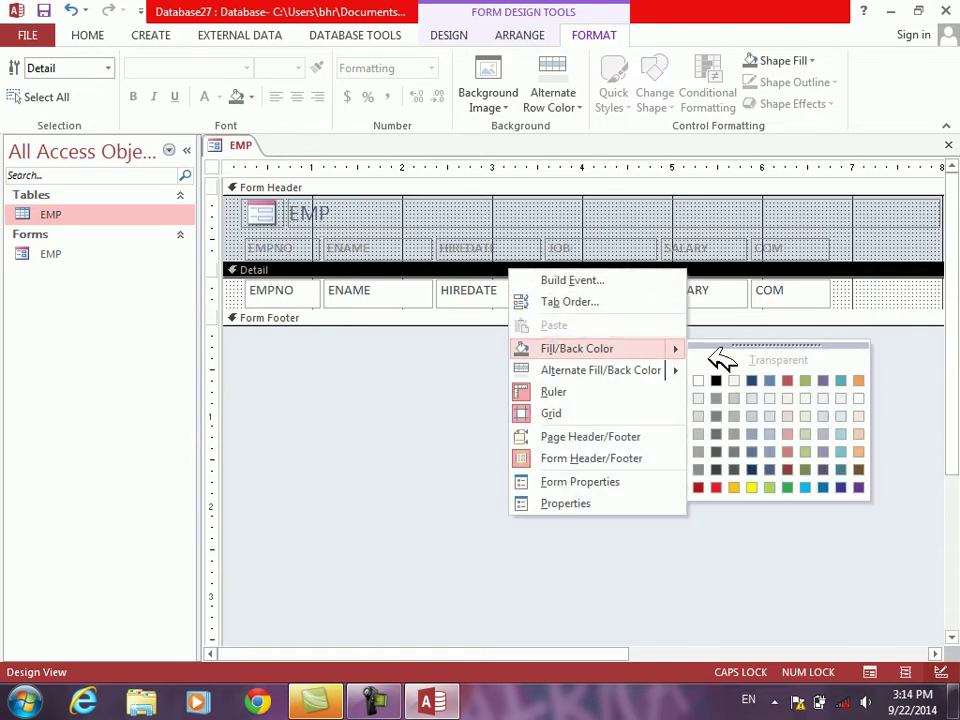
left_click(815, 418)
right_click(621, 426)
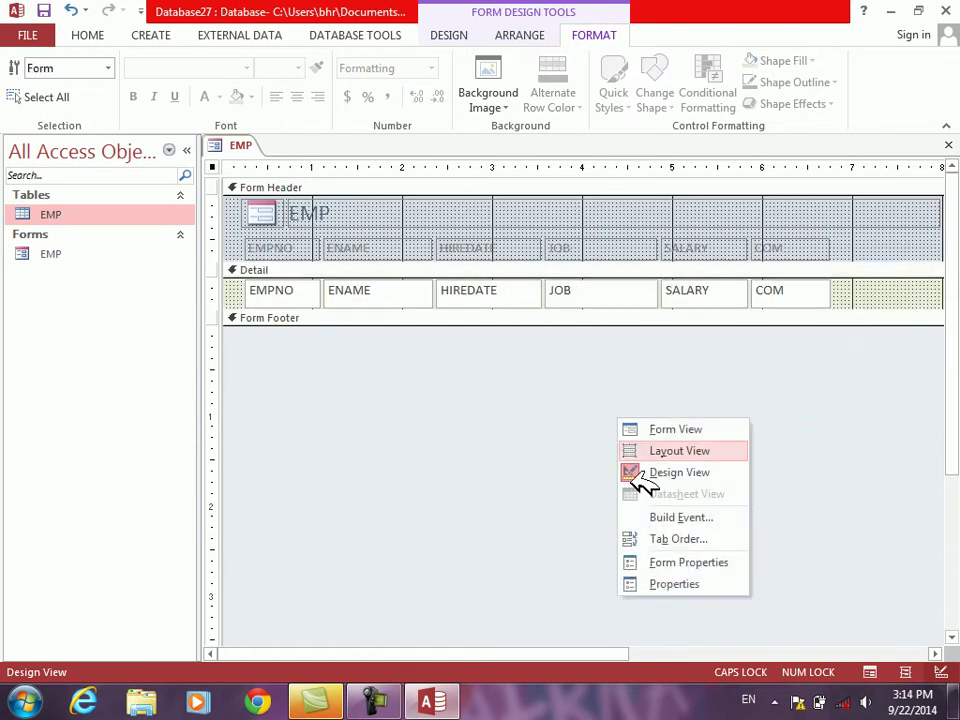
left_click(672, 585)
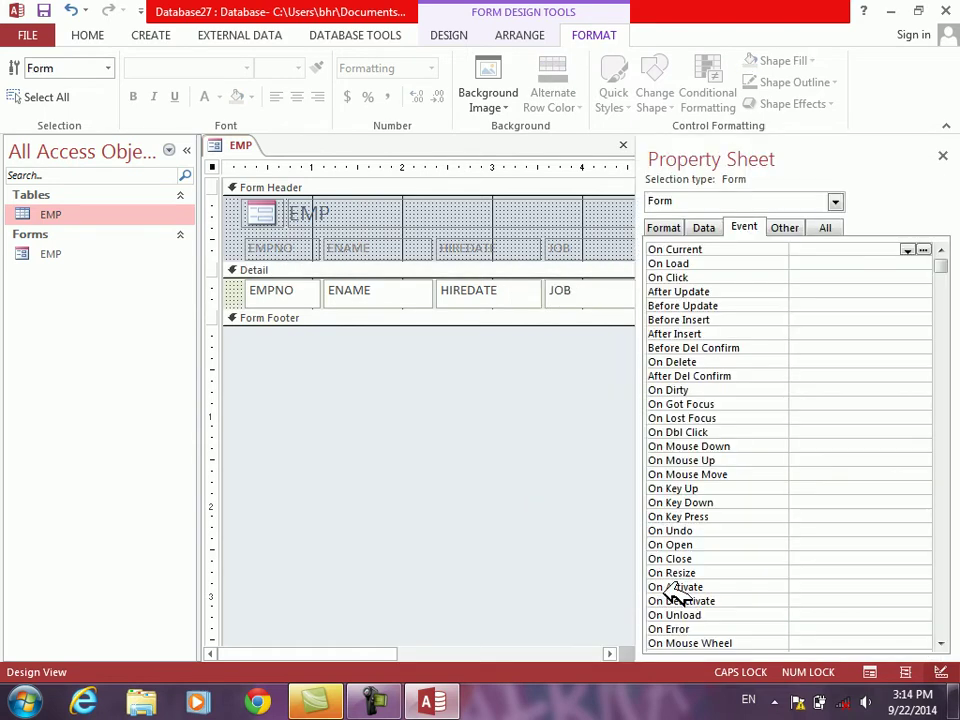
Step: Turn on Auto Center, turn off Fit to Screen, and set the form's border style to Thin
left_click(792, 227)
left_click(674, 228)
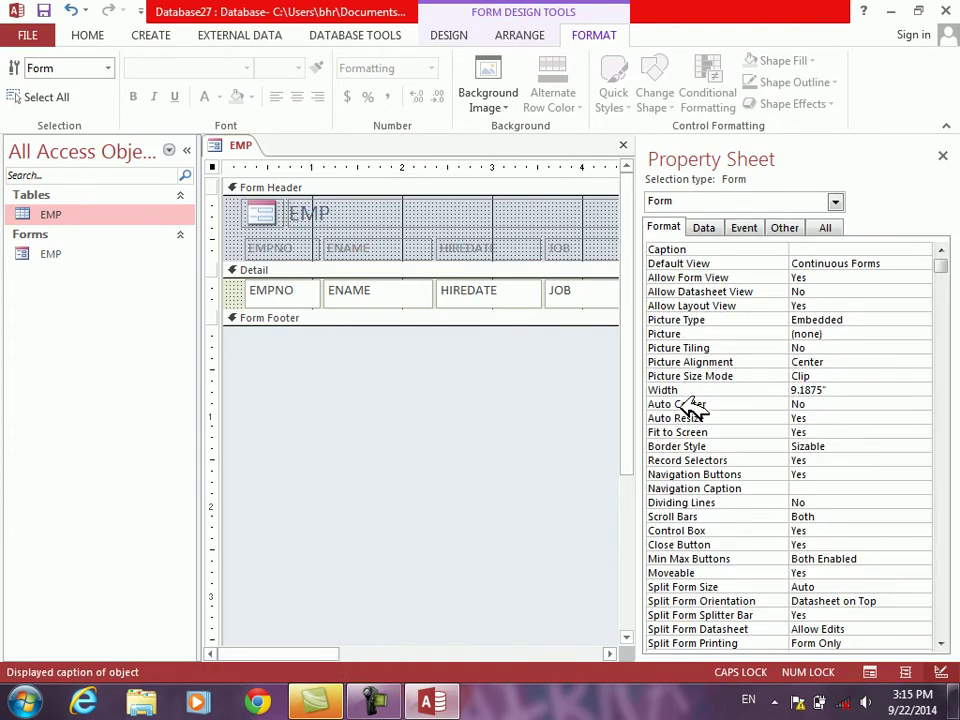
double_click(692, 403)
double_click(695, 431)
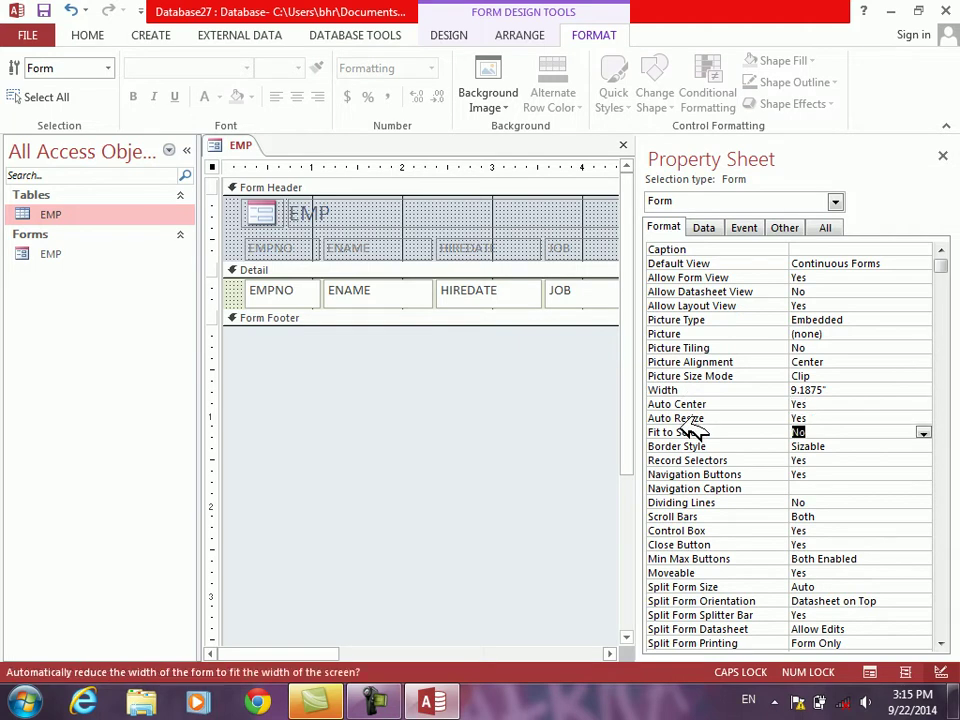
double_click(698, 447)
double_click(698, 447)
Step: Hide record selectors and navigation buttons, set Scroll Bars to Neither and Min Max Buttons to None
double_click(697, 459)
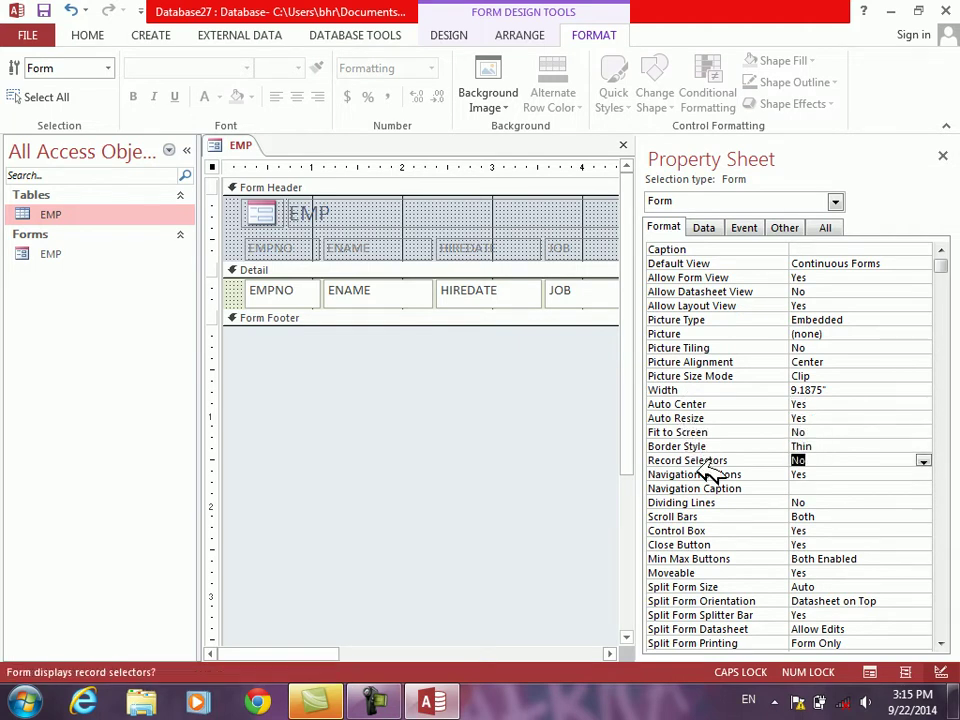
double_click(697, 475)
double_click(697, 515)
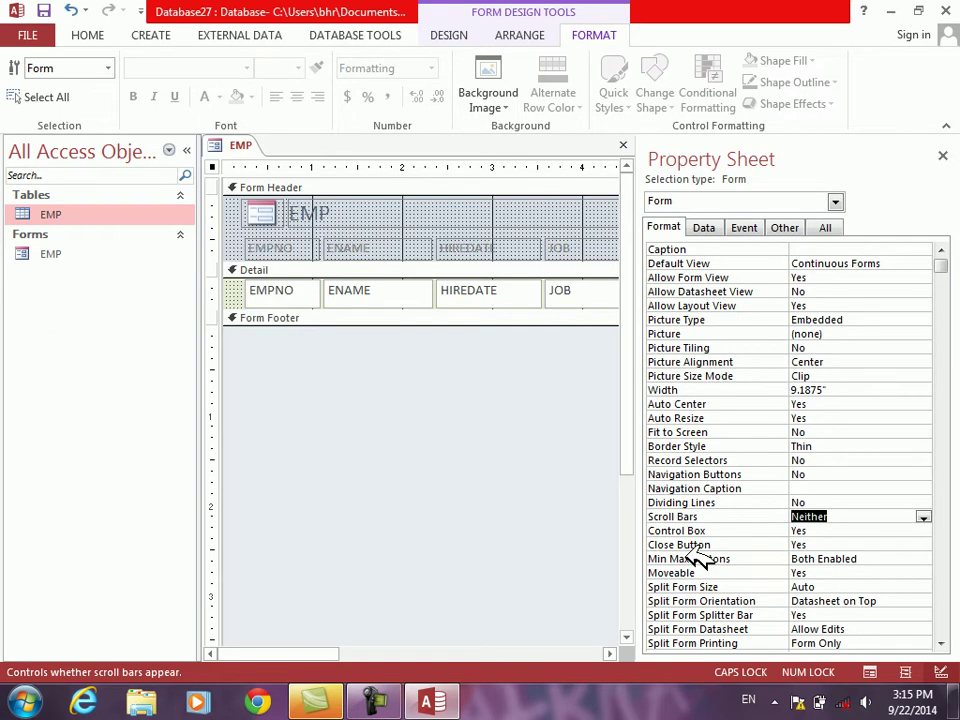
double_click(697, 559)
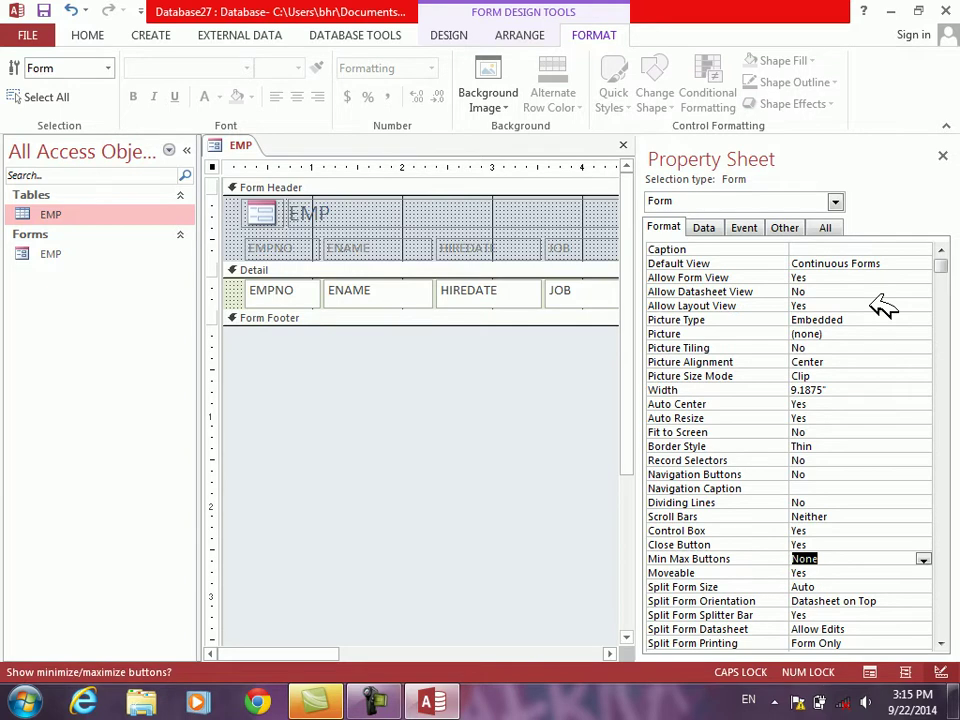
left_click(942, 155)
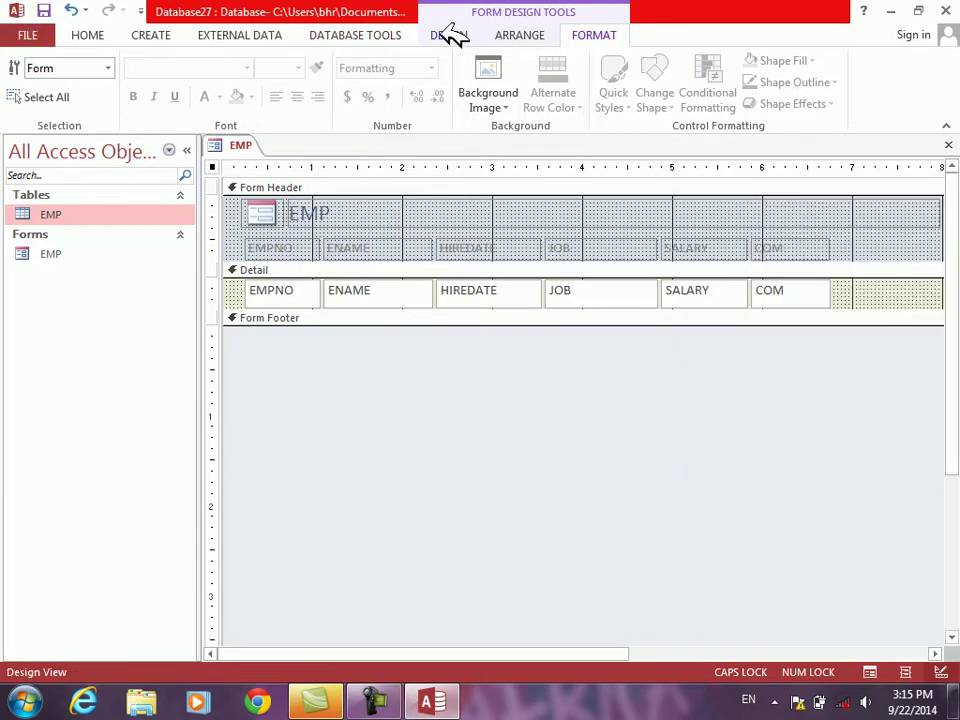
left_click(449, 35)
Step: Switch the EMP form to Form View and enter the first employee: hired 1/1/2013, 4000, commission 40
left_click(22, 72)
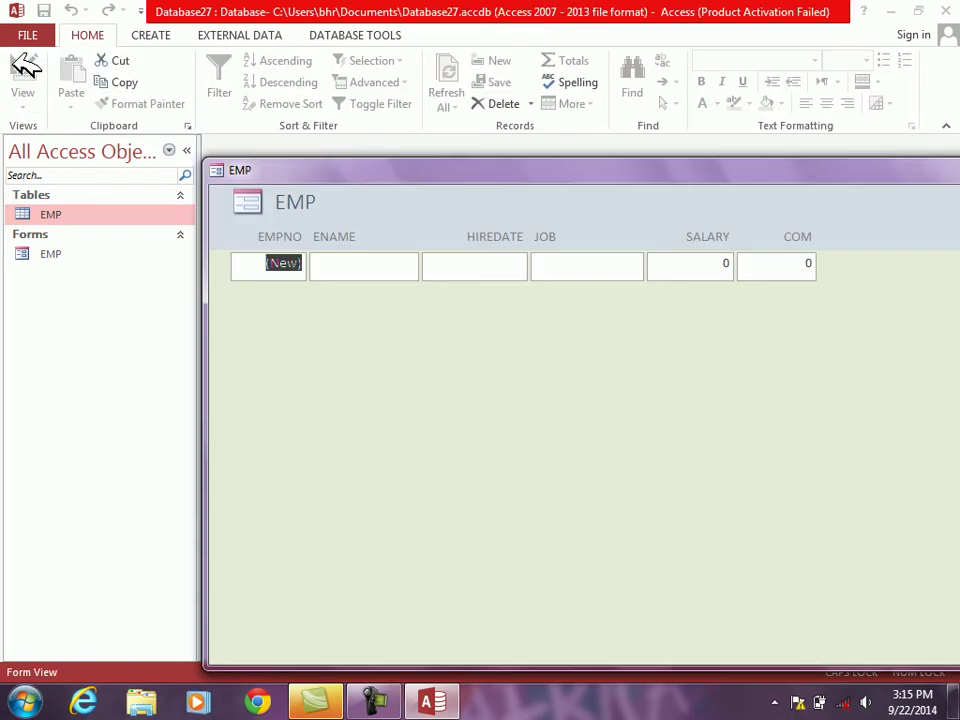
left_click_drag(403, 169, 268, 107)
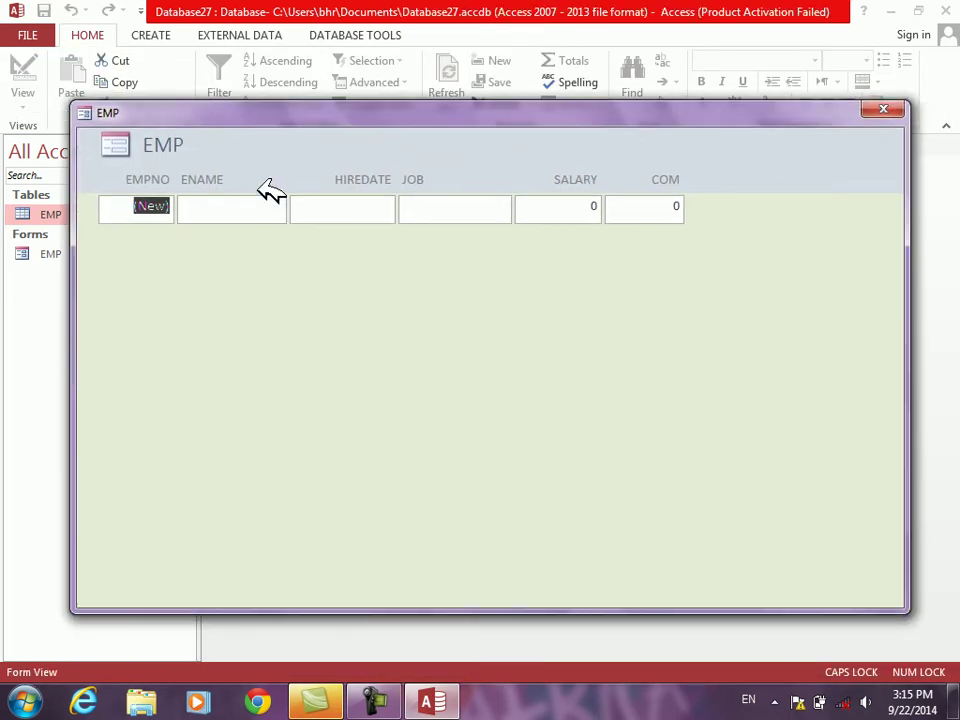
left_click(254, 210)
type("KHAN")
key("Tab")
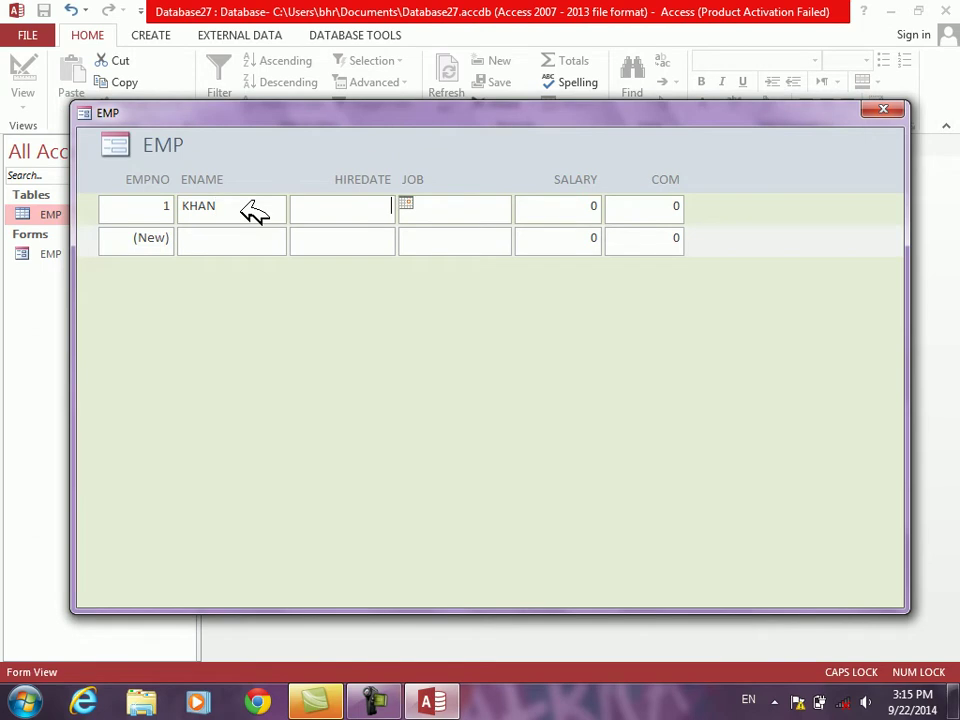
type("1/1/20134000")
key("Tab")
type("40")
key("Tab")
Step: Enter the second employee (2/1/2014, 4000, commission 400) and third (3/3/2014, commission 0)
key("Tab")
type("KARI")
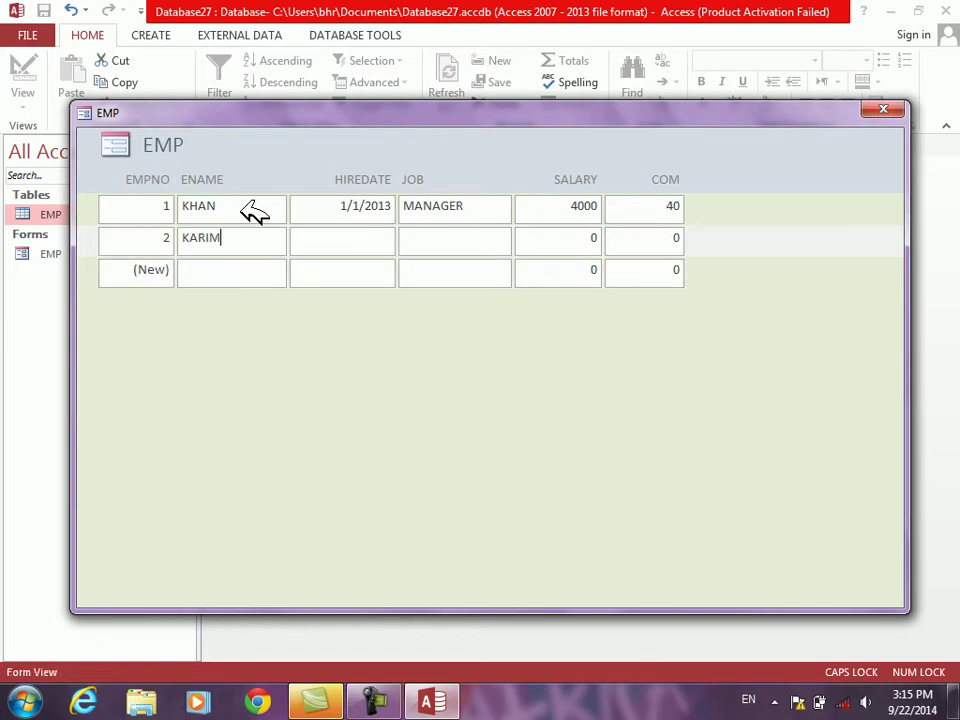
type("MA")
key("BackSpace")
key("Tab")
type("2/1/20144000")
key("Tab")
type("400")
key("Tab")
type("IKRAM")
key("Tab")
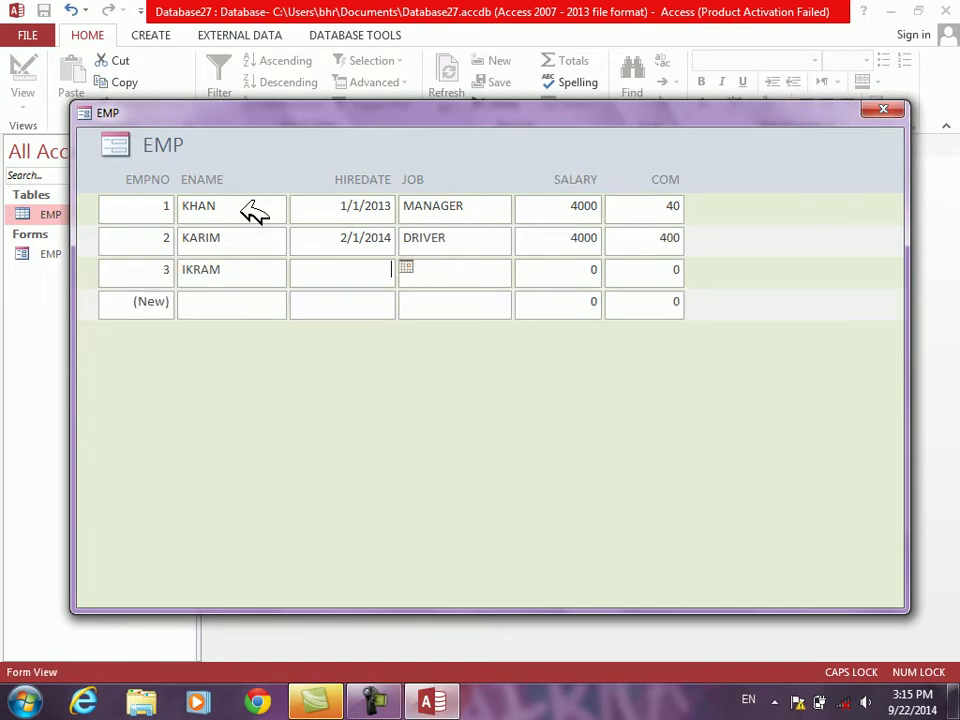
type("3/3/2014")
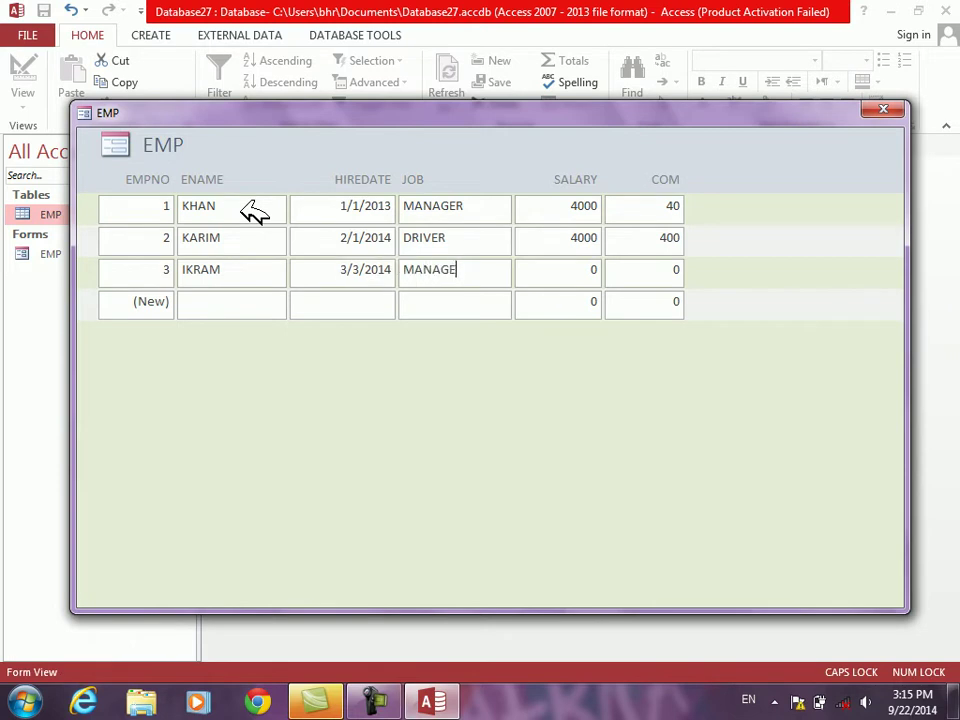
type("0")
key("Tab")
Step: Add the fourth and fifth employees, hired 1/1/2013 and 1/1/2011, the latter with commission 40
type("WASIM")
key("Tab")
type("1/1/2013")
key("Tab")
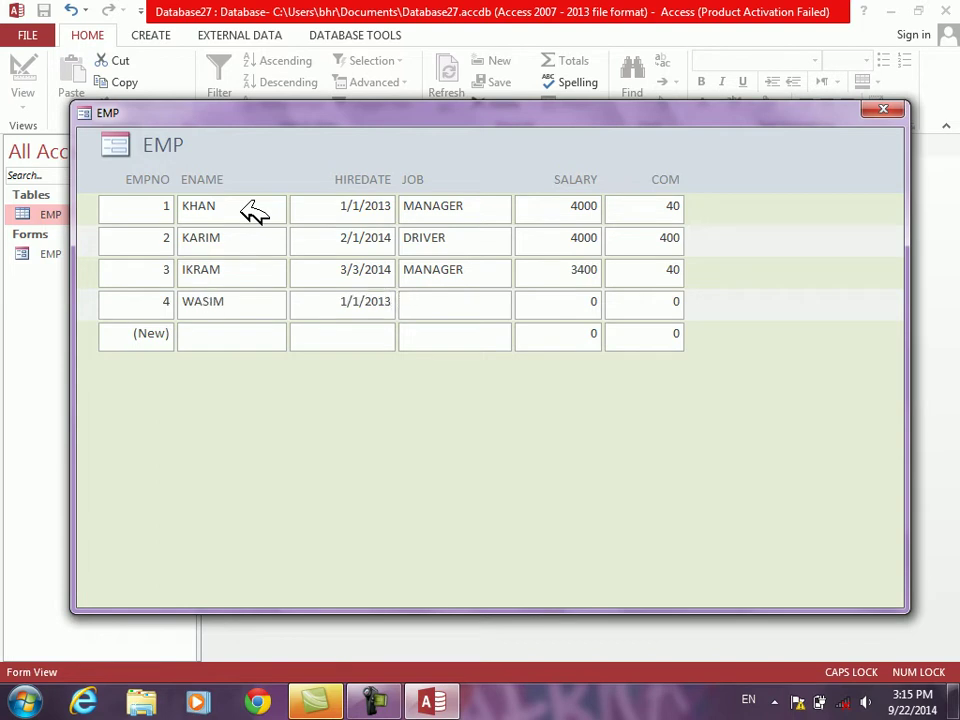
key("Tab")
type("JAMA")
key("Tab")
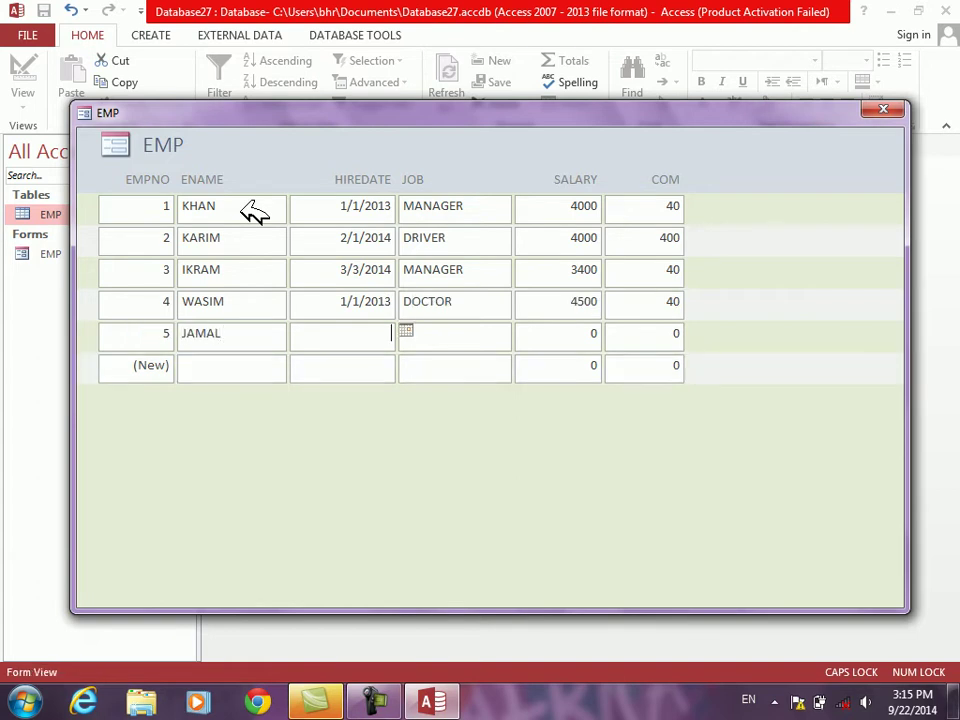
type("1/1/2011")
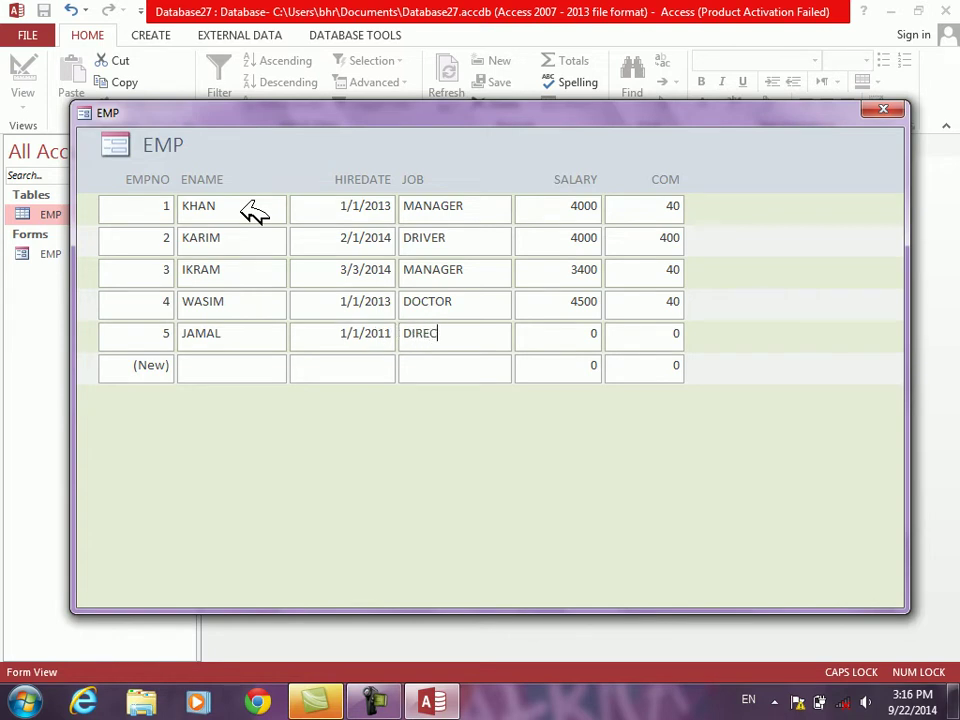
type("40")
key("Tab")
key("Tab")
Step: Add the sixth and seventh employees, hired 3/3/2011 and 1/1/2010, each with salary 4000 and commission 40
type("SUHAIL")
key("Tab")
type("3/3/2011")
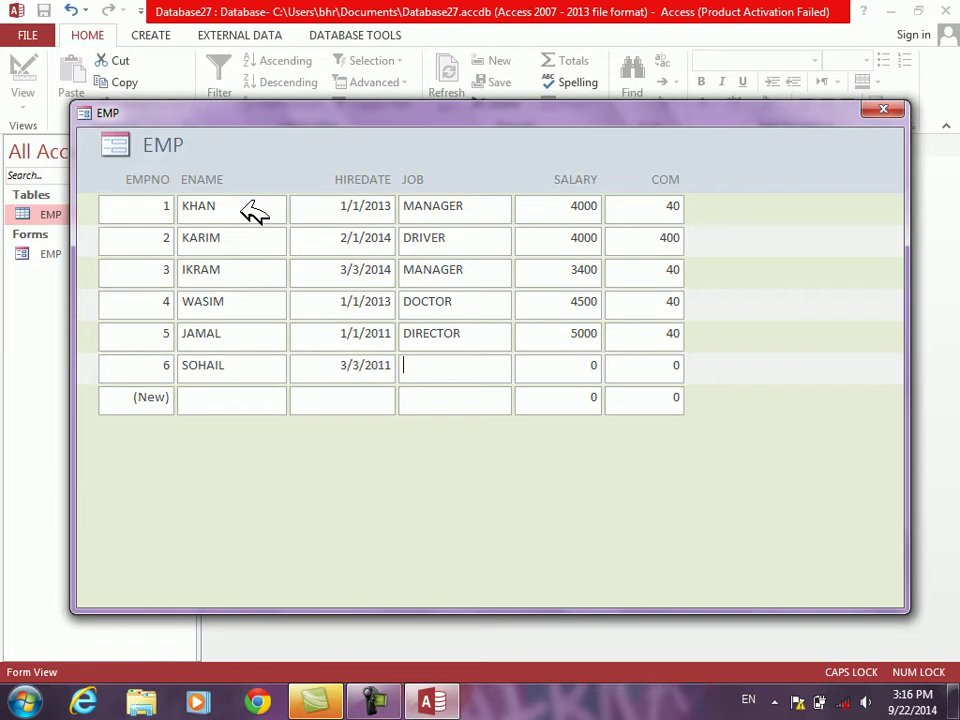
type("4000")
key("Tab")
type("40")
key("Tab")
key("Tab")
type("DA")
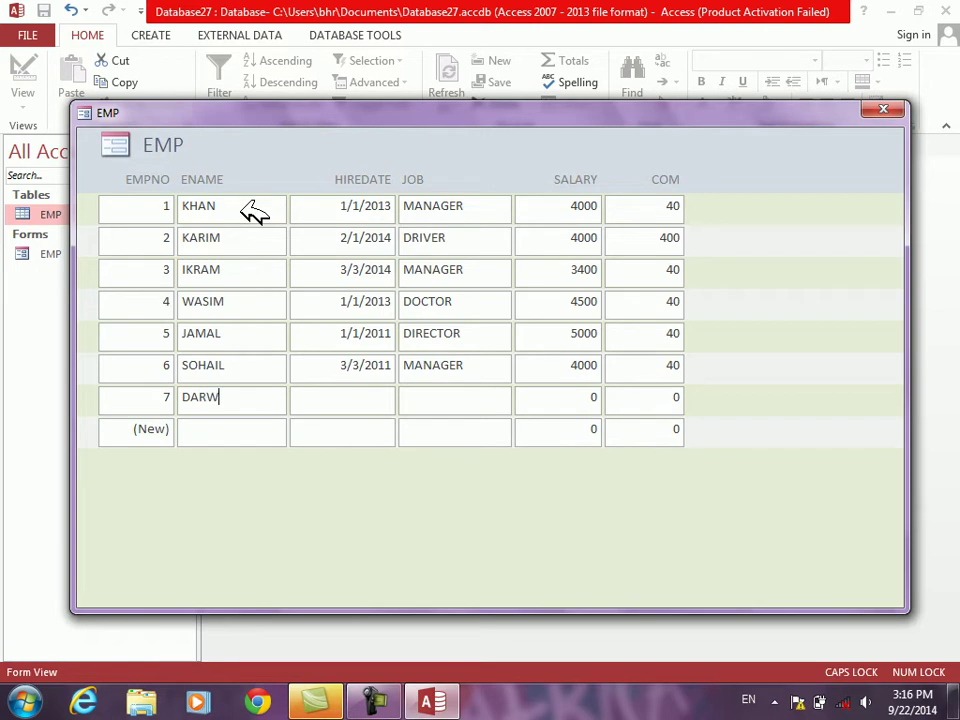
key("Tab")
type("1/1/2010")
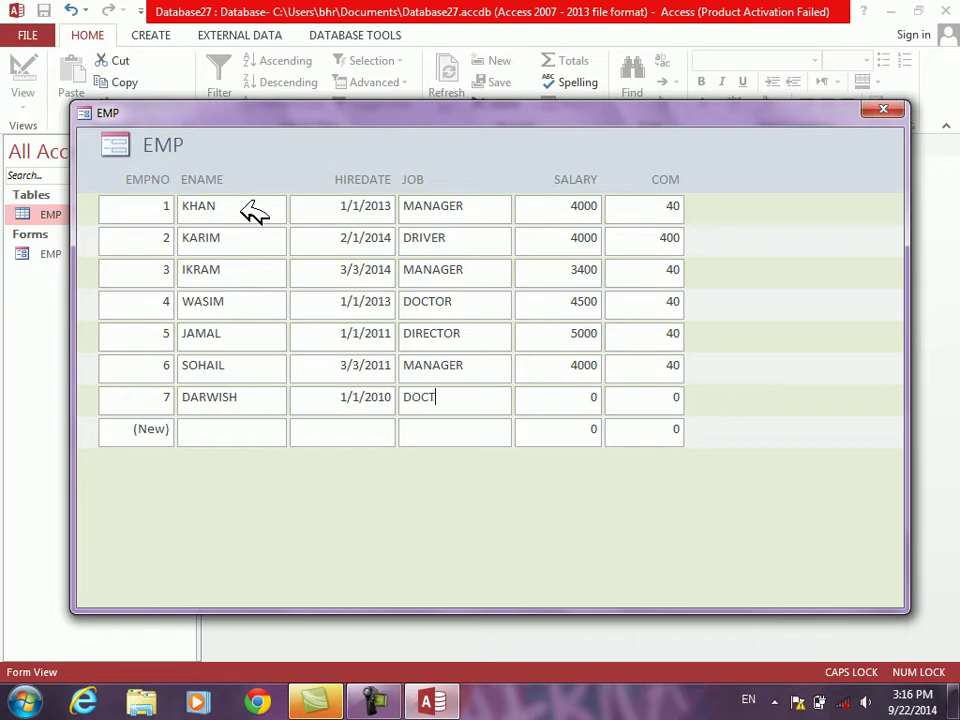
type("4000")
key("Tab")
type("40")
key("Tab")
Step: Add the last two employees, hired 2/2/2010 and 2/1/2010, the latter a SALESMAN with commission 40
type("JABAR")
key("Tab")
type("2/2/2010")
key("Tab")
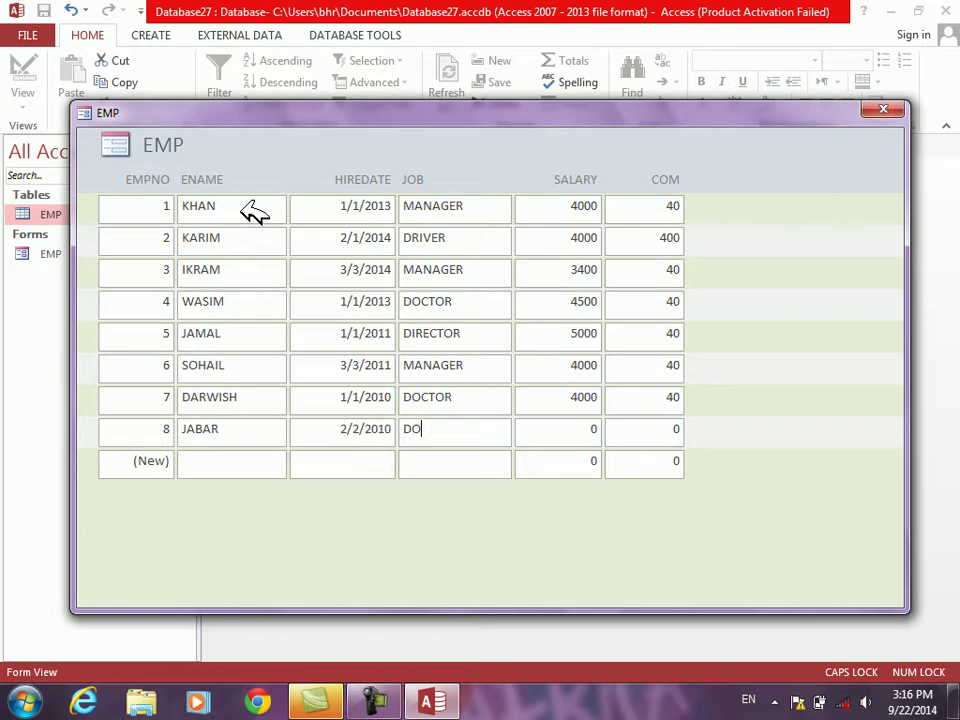
key("Tab")
type("SUNIL")
key("Tab")
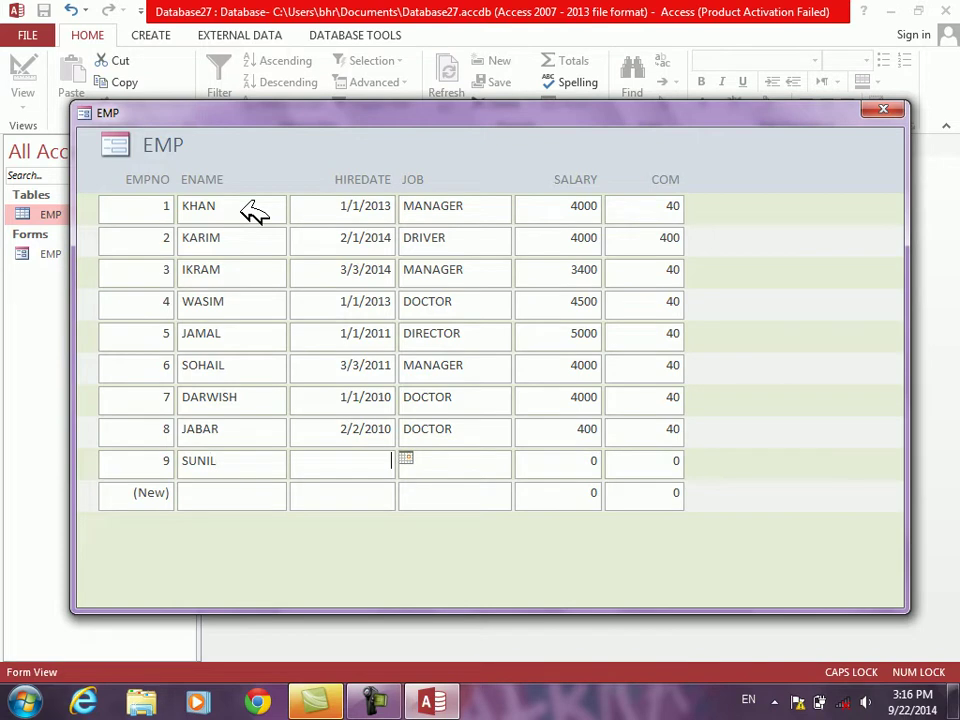
type("2/1/2012")
key("BackSpace")
type("0")
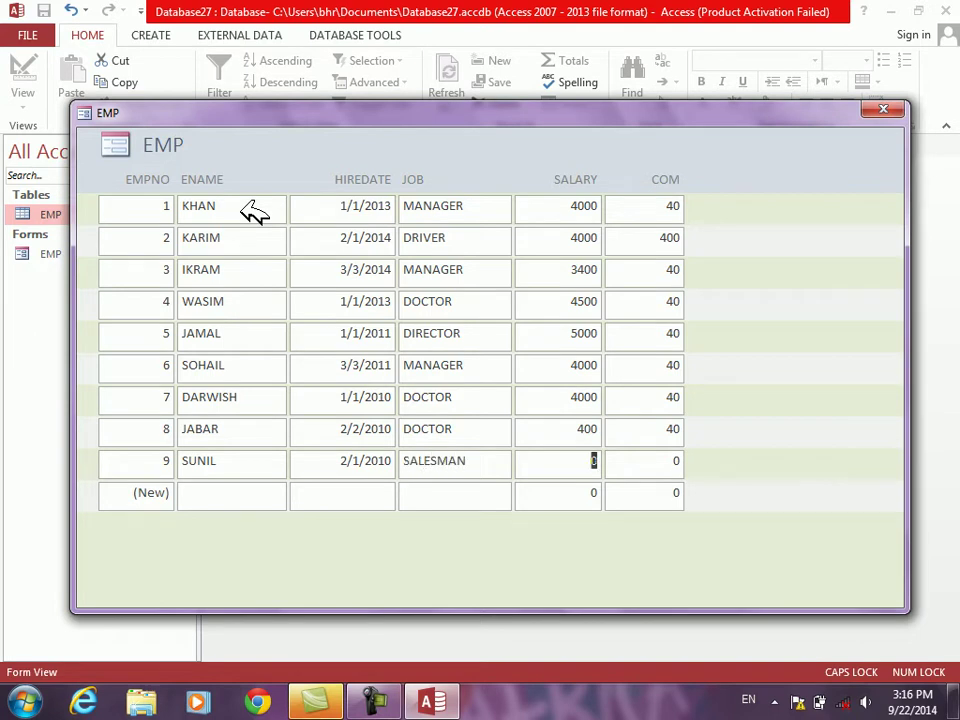
type("0")
key("Tab")
type("40")
key("Tab")
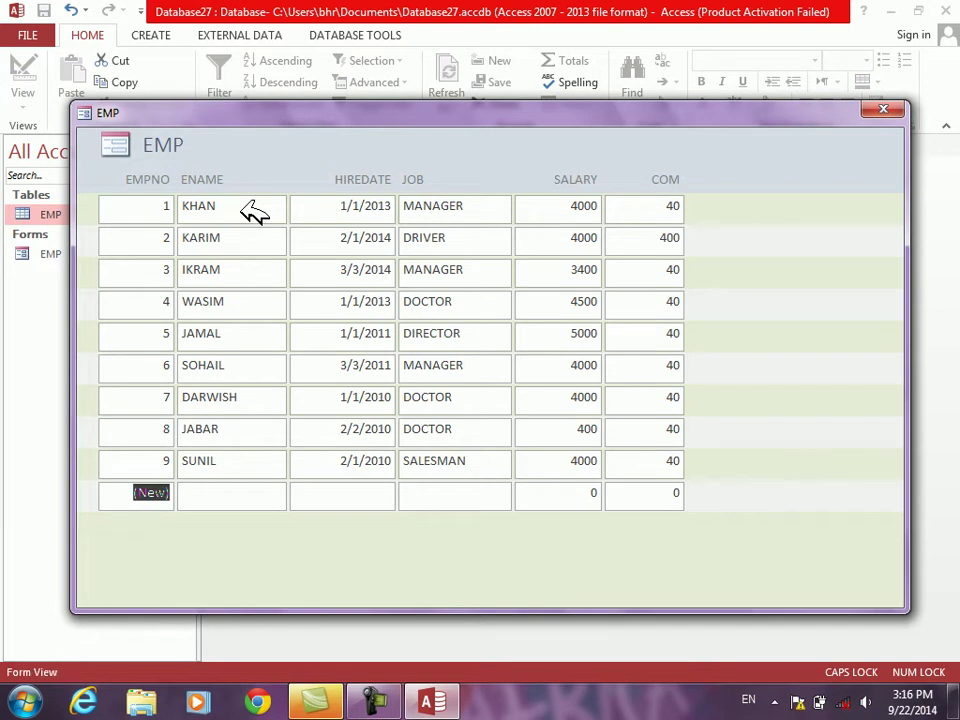
Step: Reopen the EMP form in Design View and narrow its header title label
right_click(779, 216)
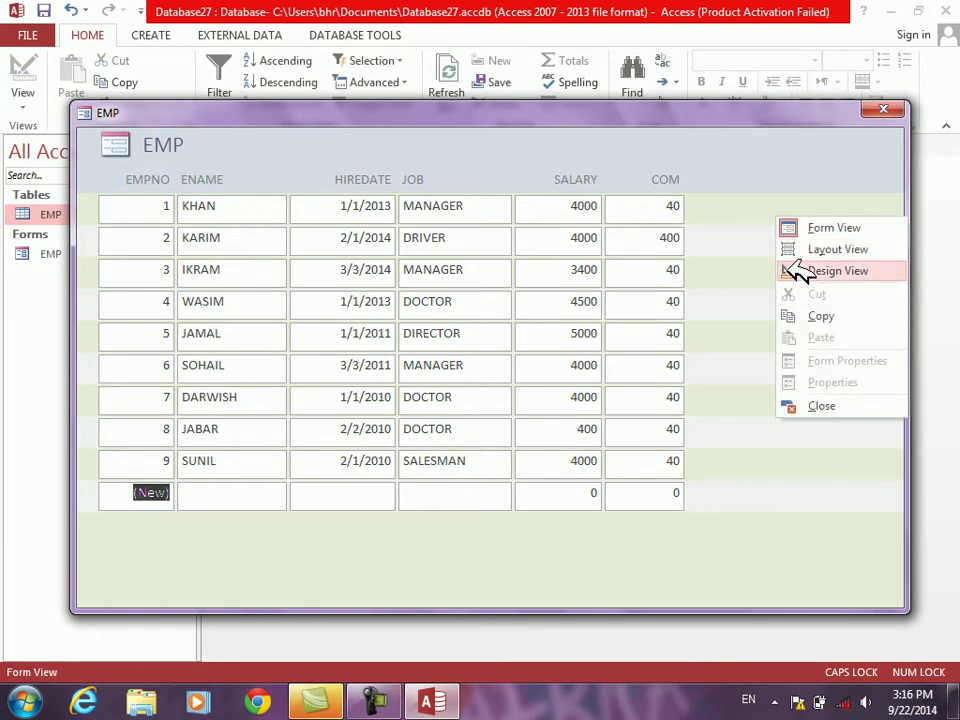
left_click(799, 271)
left_click(900, 210)
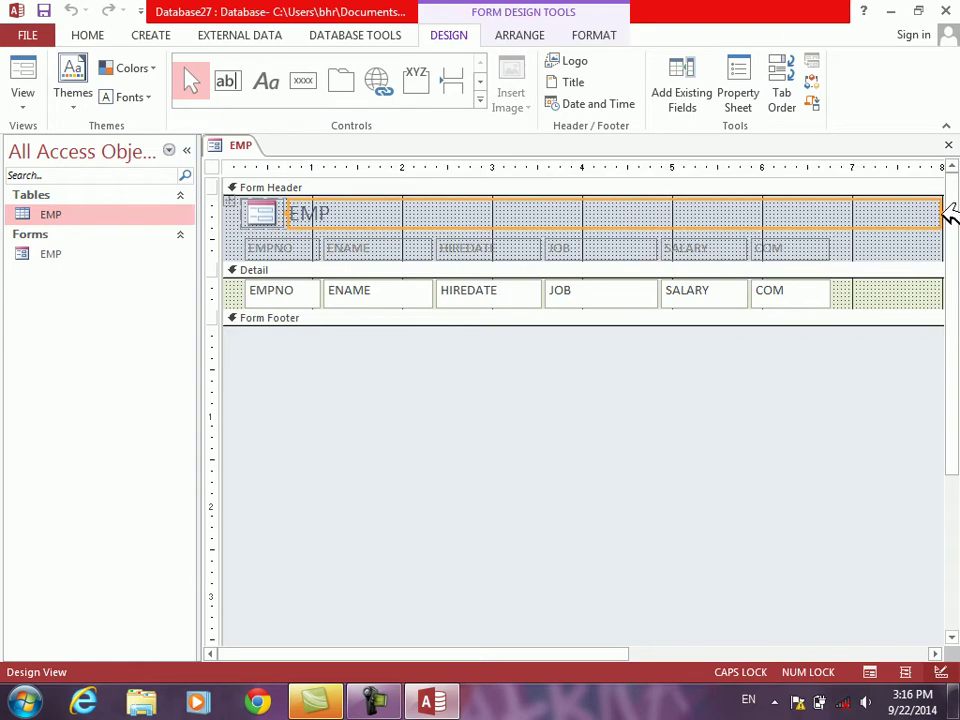
left_click_drag(950, 215, 840, 222)
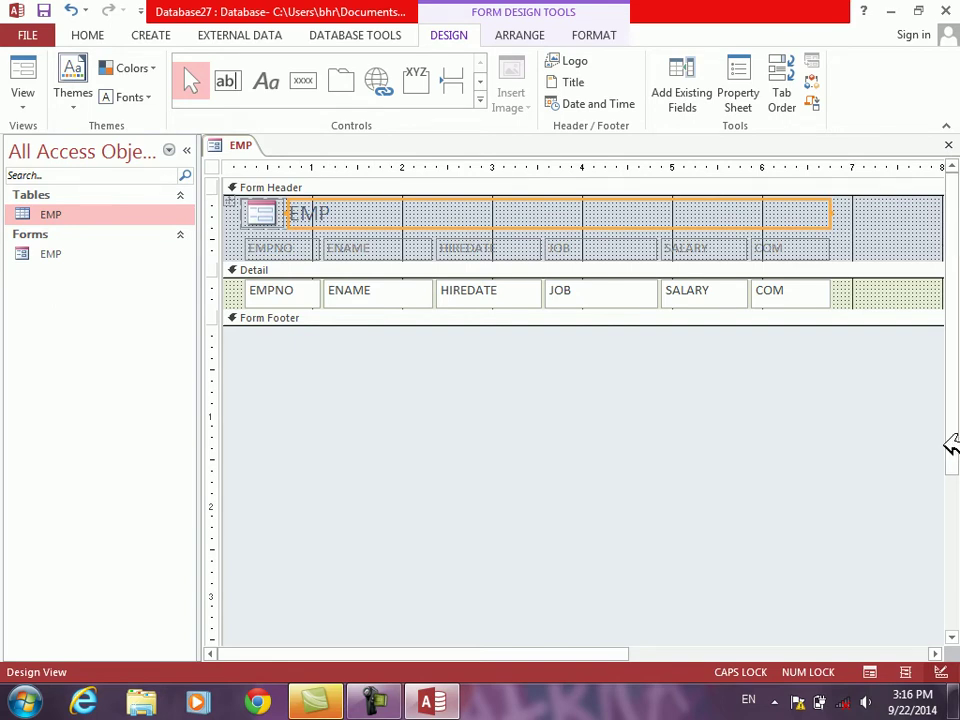
Step: Pull the form's right edge in so it ends just past the COM field
left_click(935, 653)
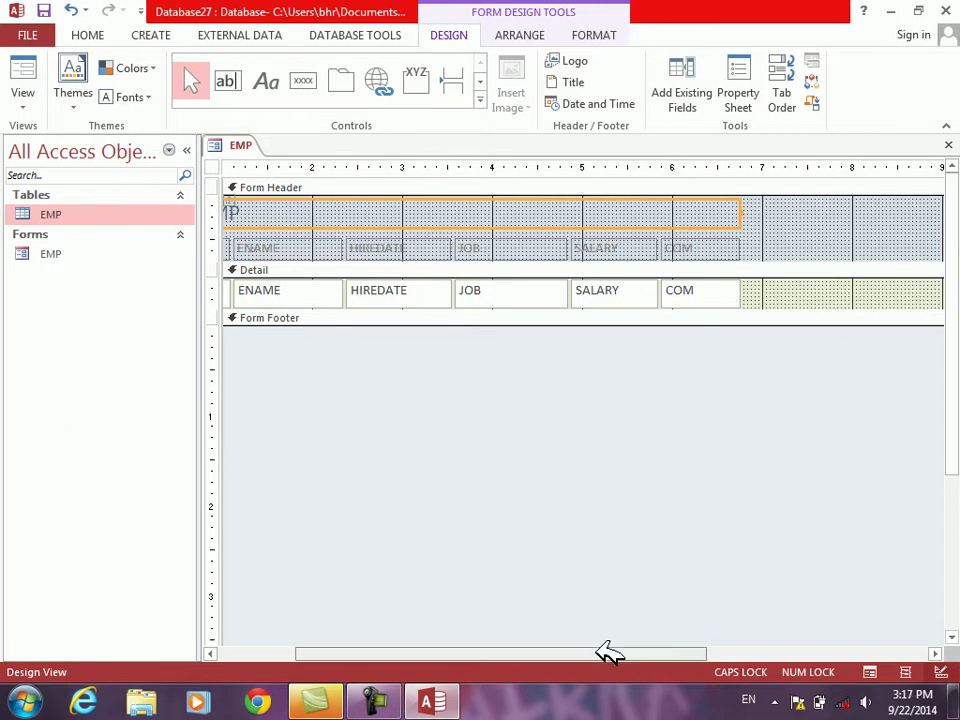
left_click_drag(606, 650, 632, 652)
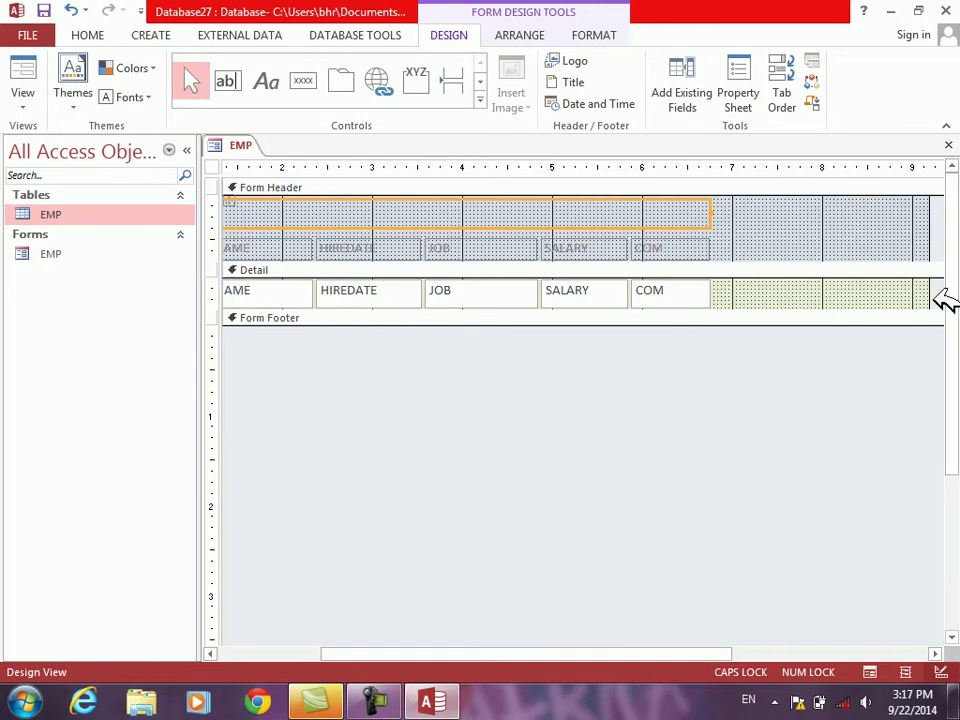
left_click_drag(940, 300, 728, 285)
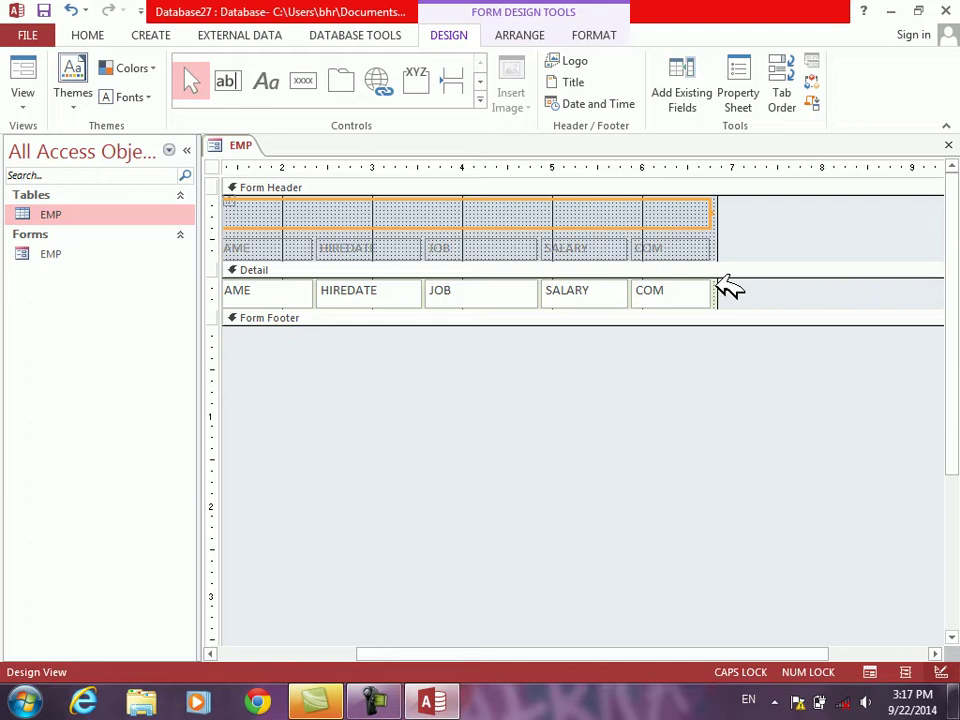
left_click_drag(729, 288, 726, 286)
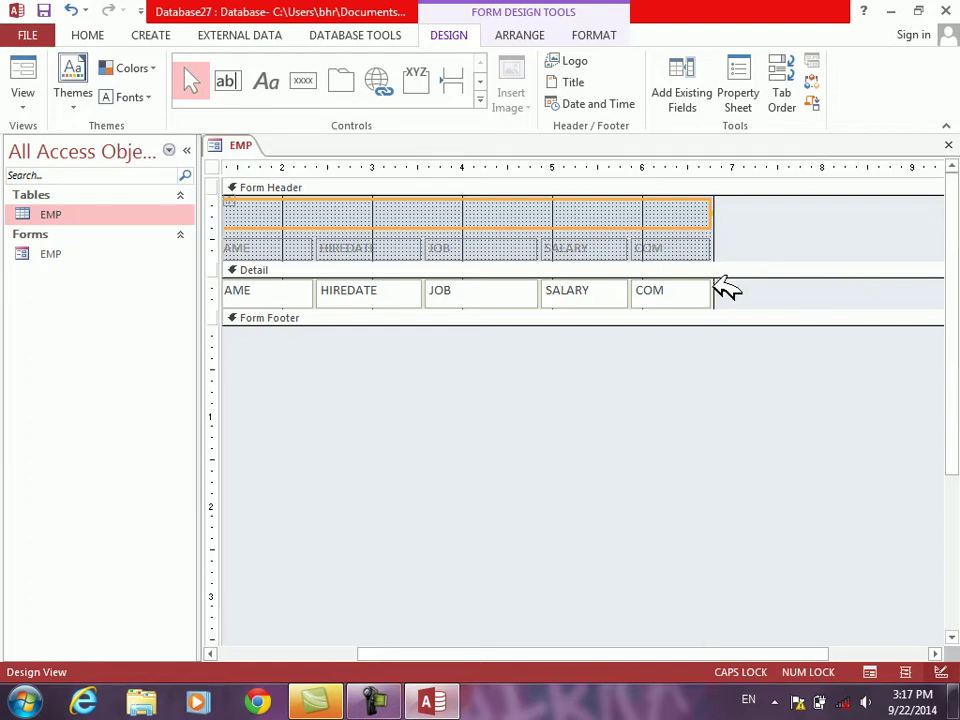
Step: Check the narrowed EMP form with its records in Form View, then close it saving the design
left_click(32, 75)
left_click_drag(408, 176, 305, 75)
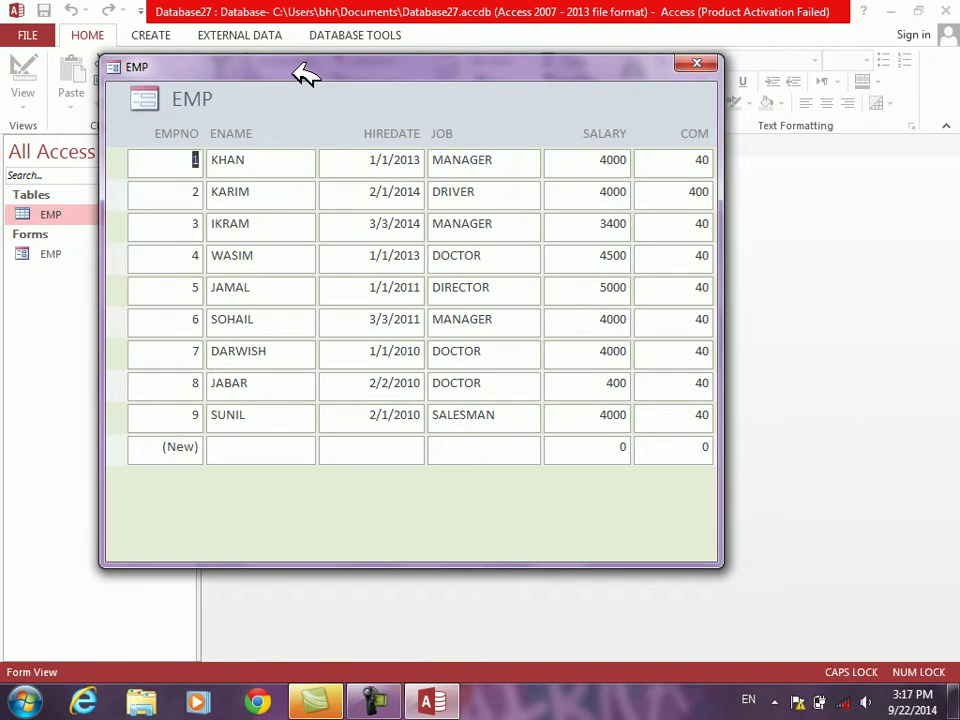
left_click_drag(297, 68, 281, 93)
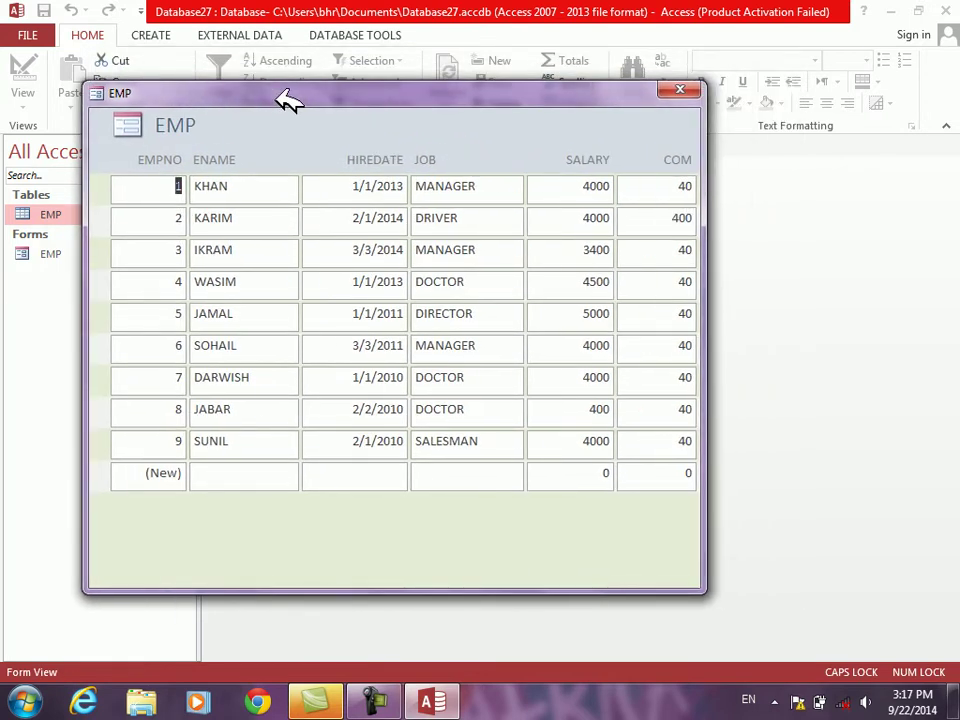
left_click_drag(281, 93, 419, 157)
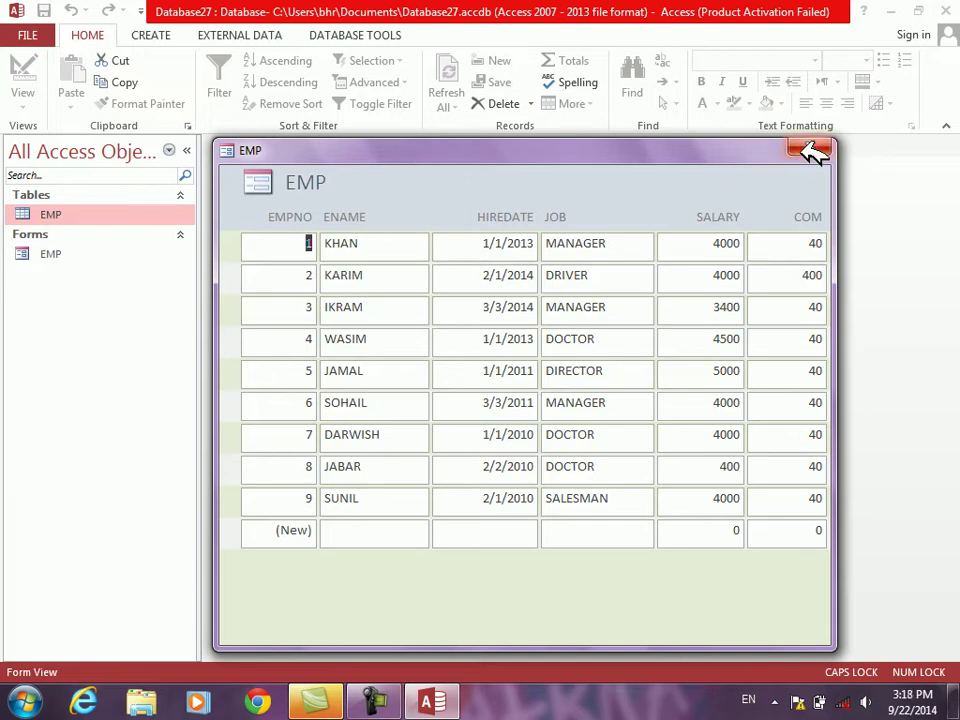
left_click(812, 150)
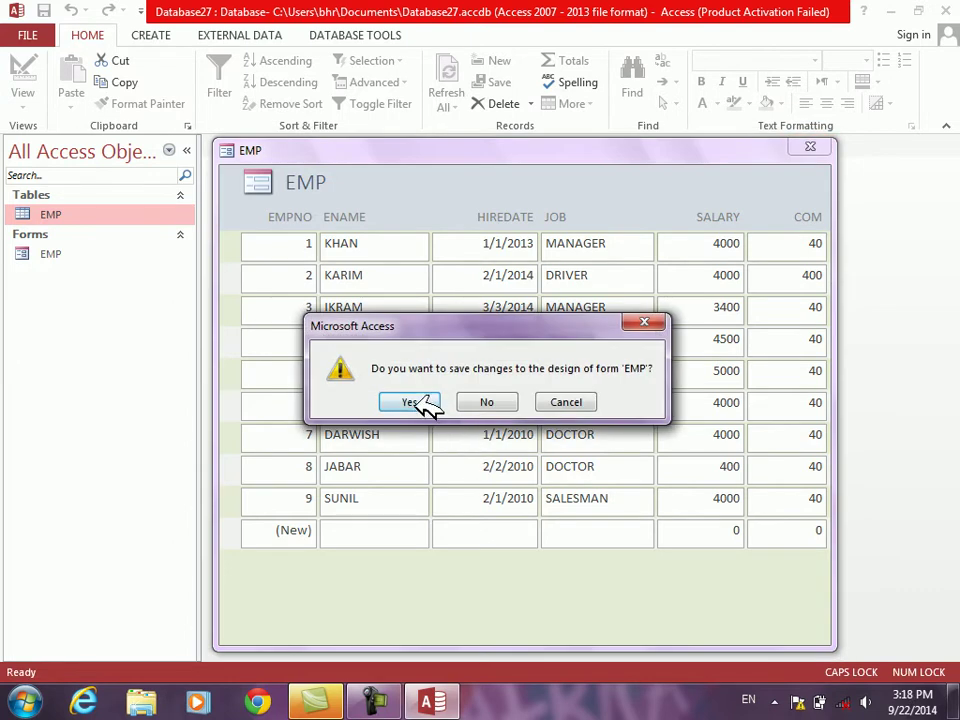
left_click(425, 402)
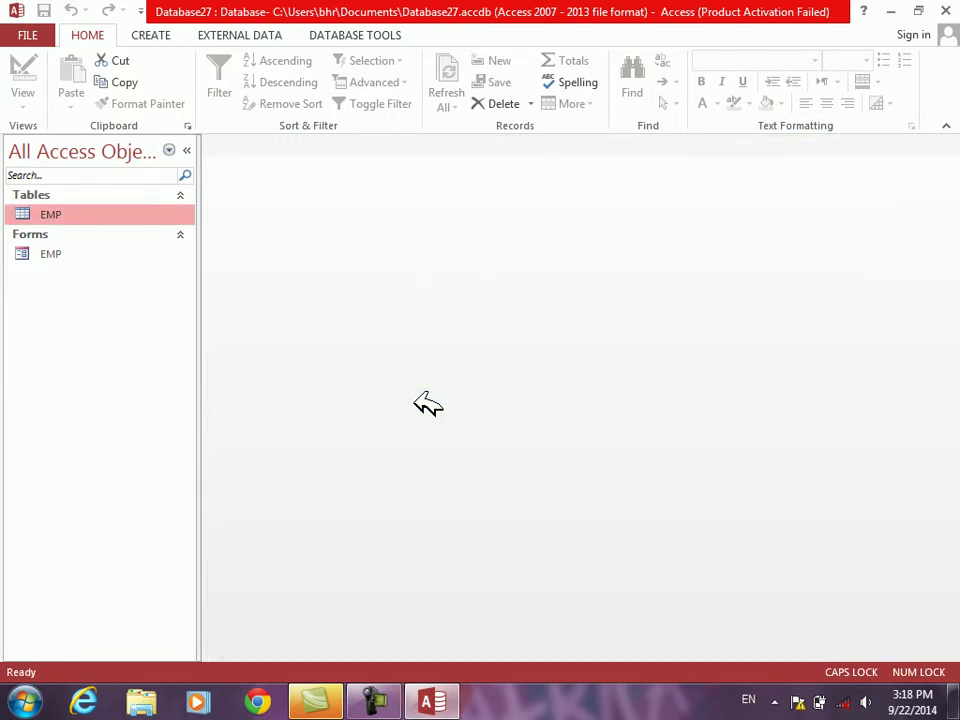
Step: Create a new blank form in Design View with the Field List closed
left_click(152, 36)
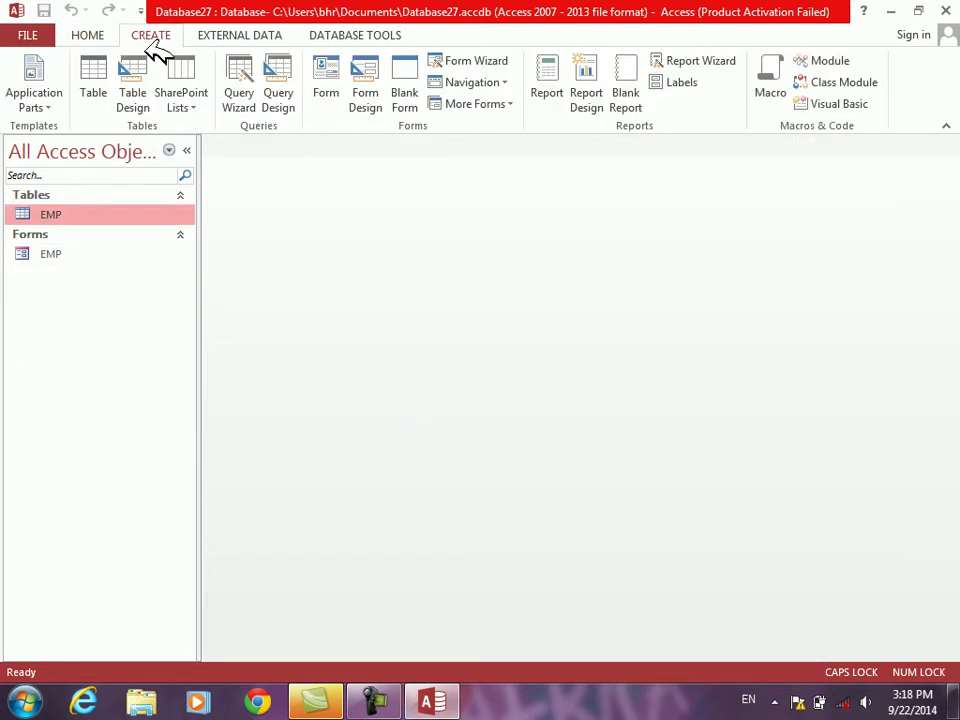
left_click(405, 94)
right_click(347, 318)
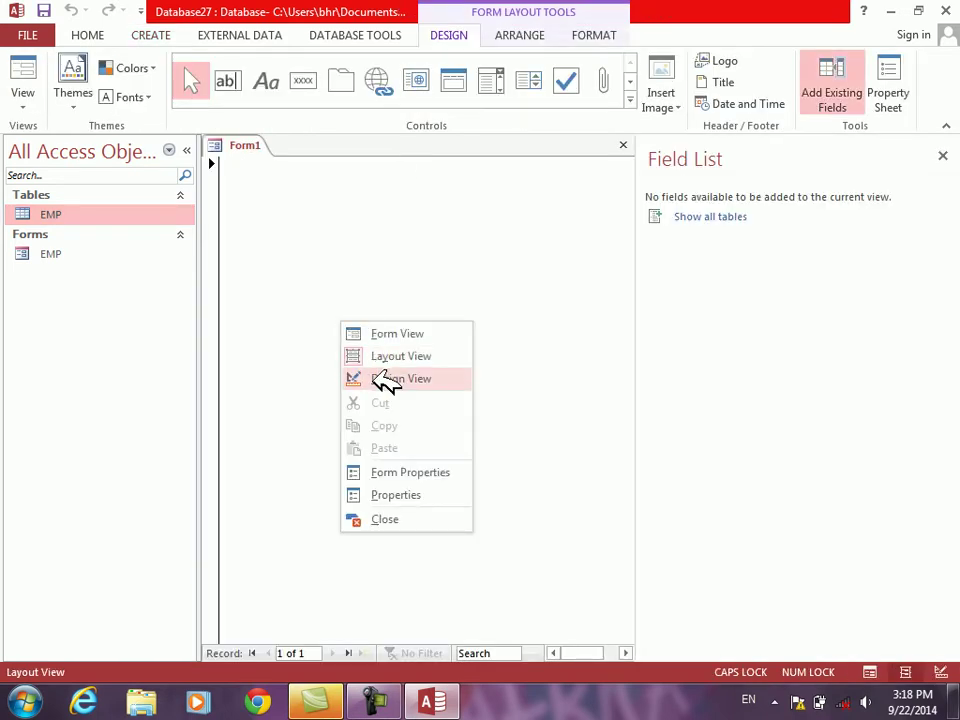
left_click(390, 379)
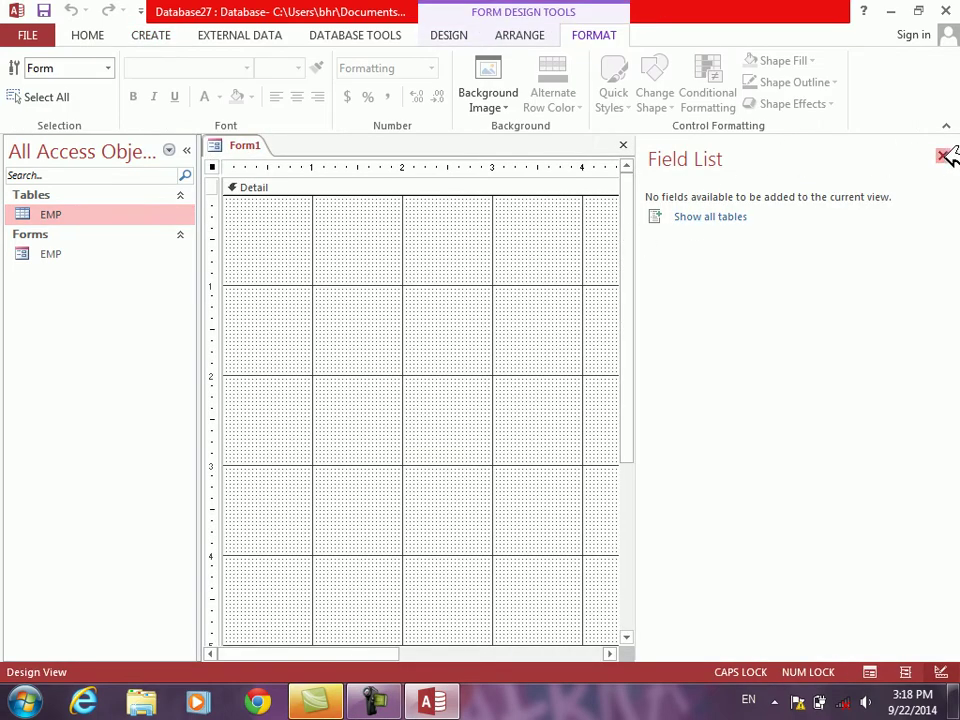
left_click(947, 155)
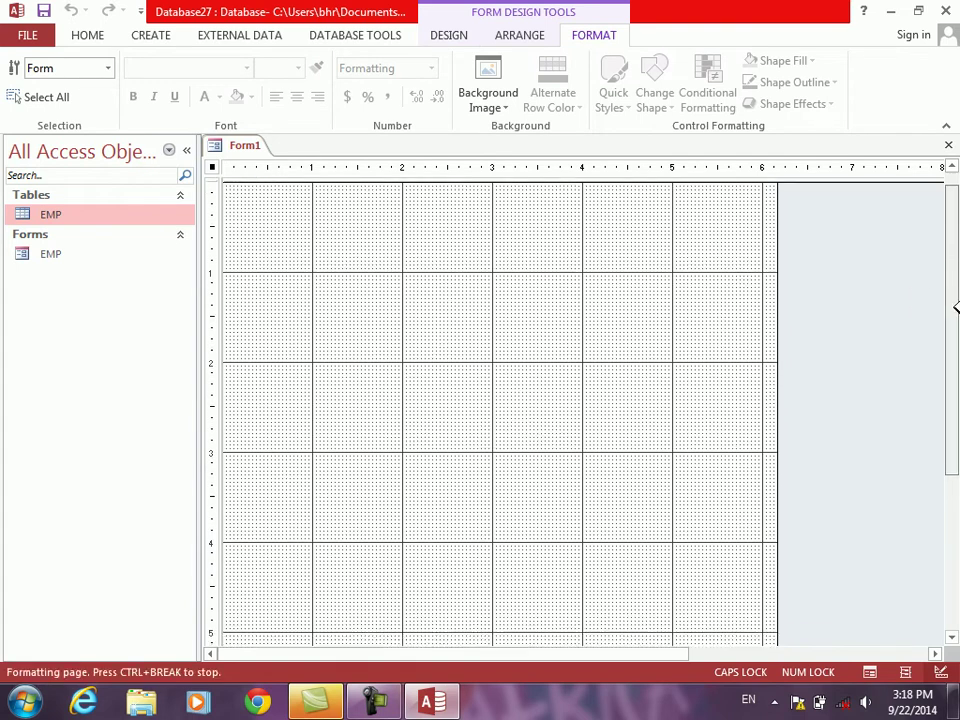
Step: Shrink the form to about 4 by 3 inches and fill its Detail area light green
mouse_move(710, 528)
left_mouse_down()
mouse_move(639, 435)
mouse_move(589, 405)
mouse_move(581, 411)
mouse_move(589, 445)
left_mouse_up()
right_click(462, 367)
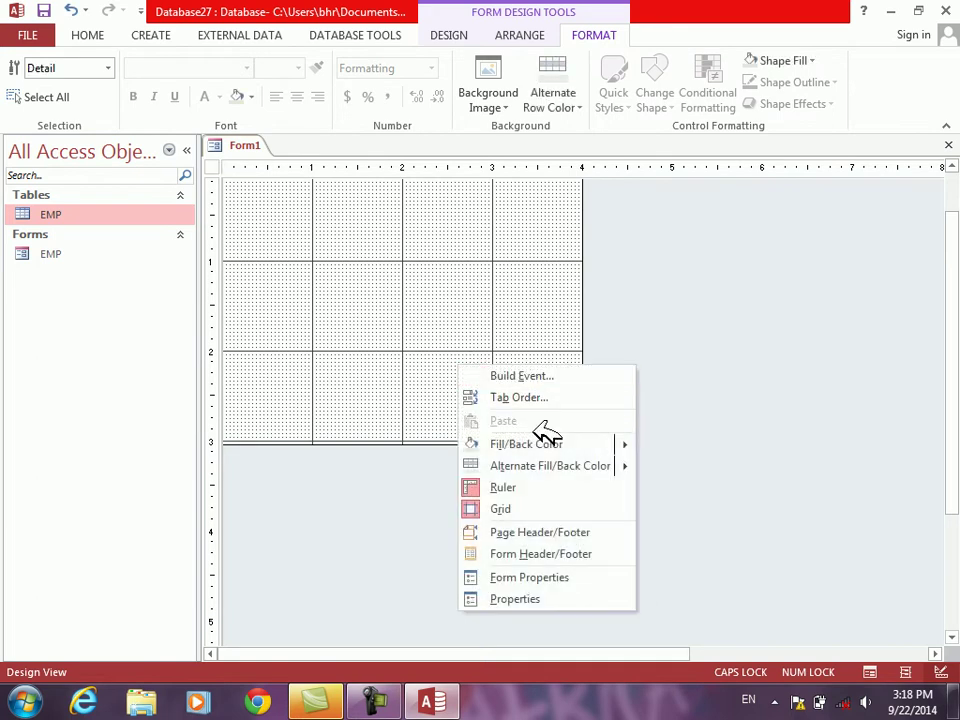
mouse_move(574, 444)
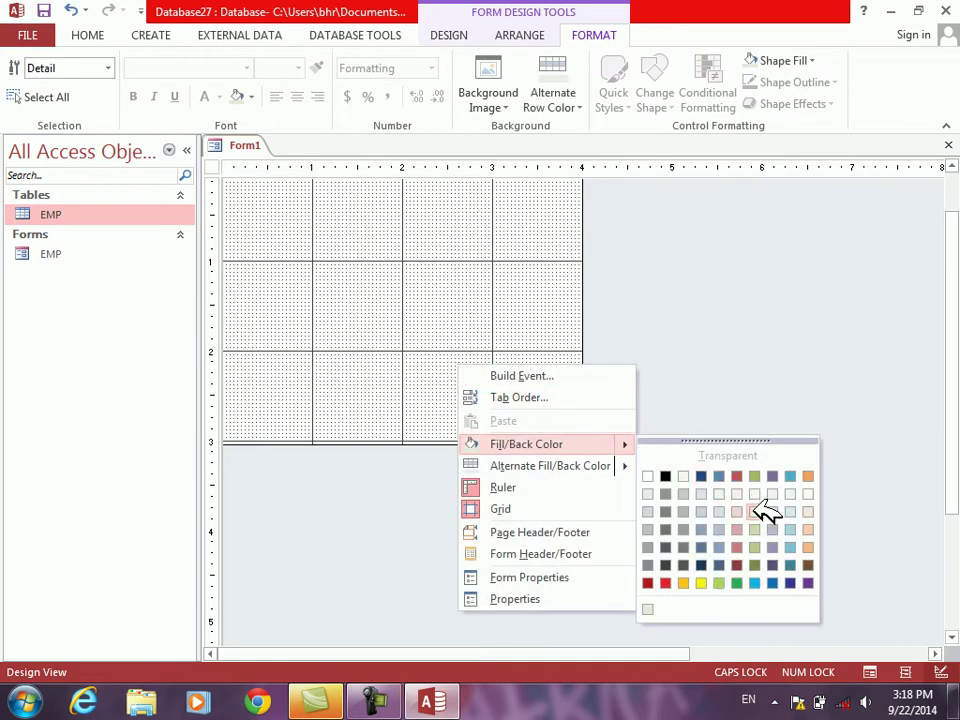
left_click(756, 511)
right_click(658, 516)
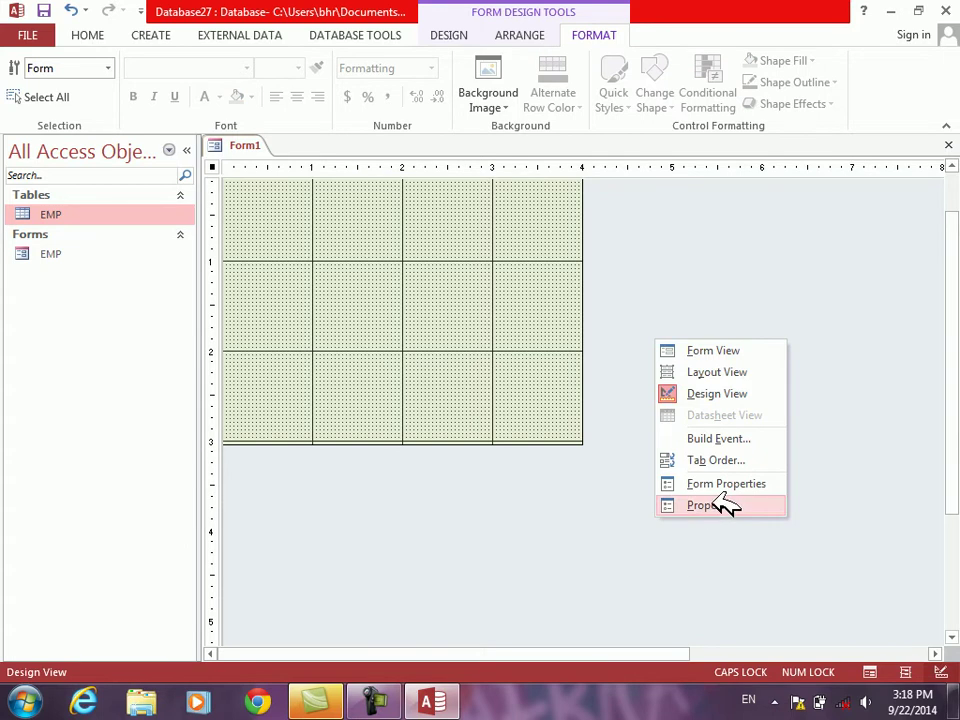
left_click(726, 507)
Step: Set Auto Center Yes, Fit to Screen No, Thin border, and hide selectors, navigation, scroll bars and min/max buttons
left_click(786, 225)
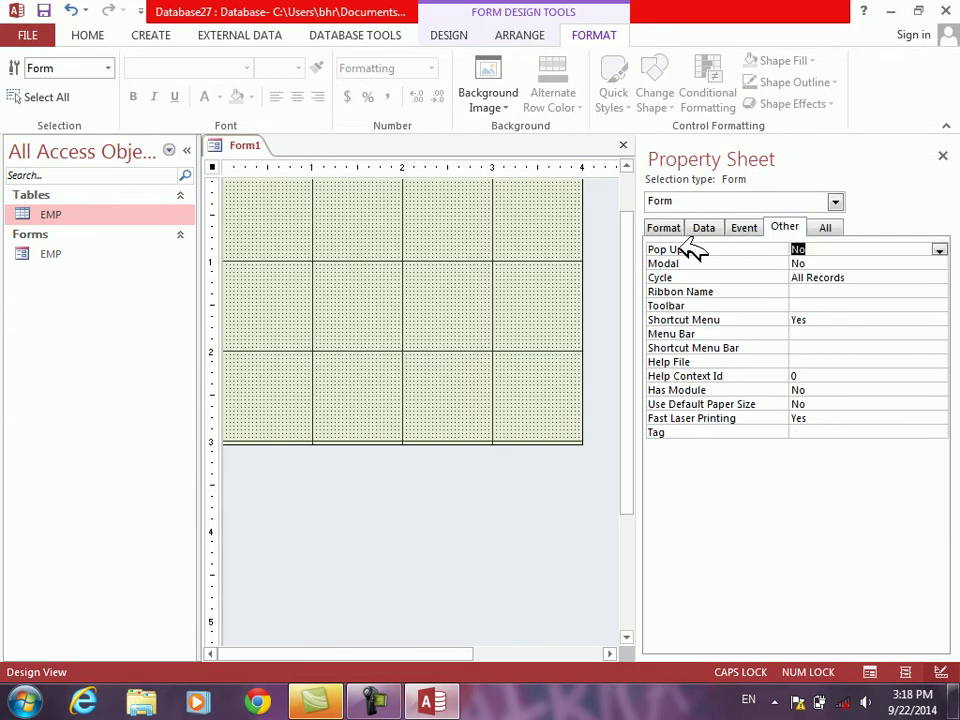
left_click(664, 226)
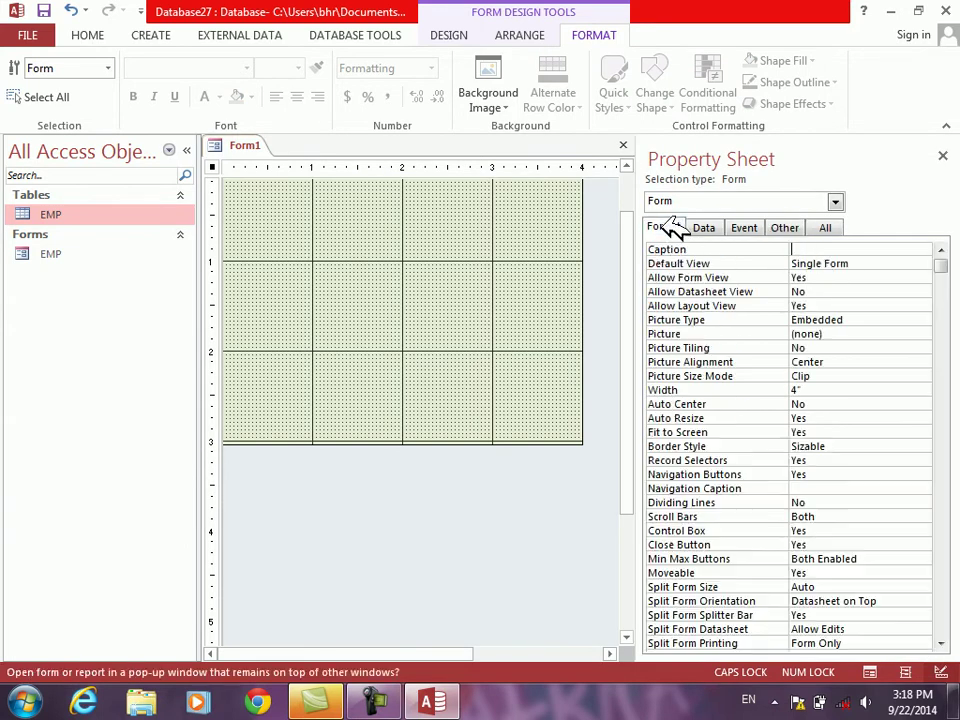
double_click(681, 403)
double_click(681, 420)
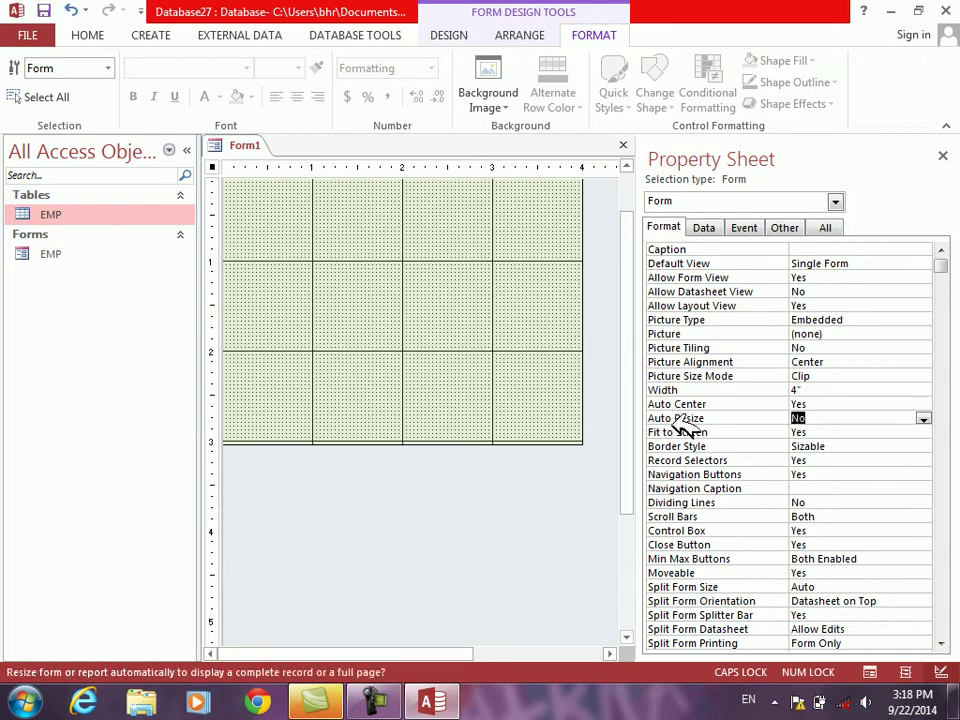
double_click(686, 432)
double_click(686, 446)
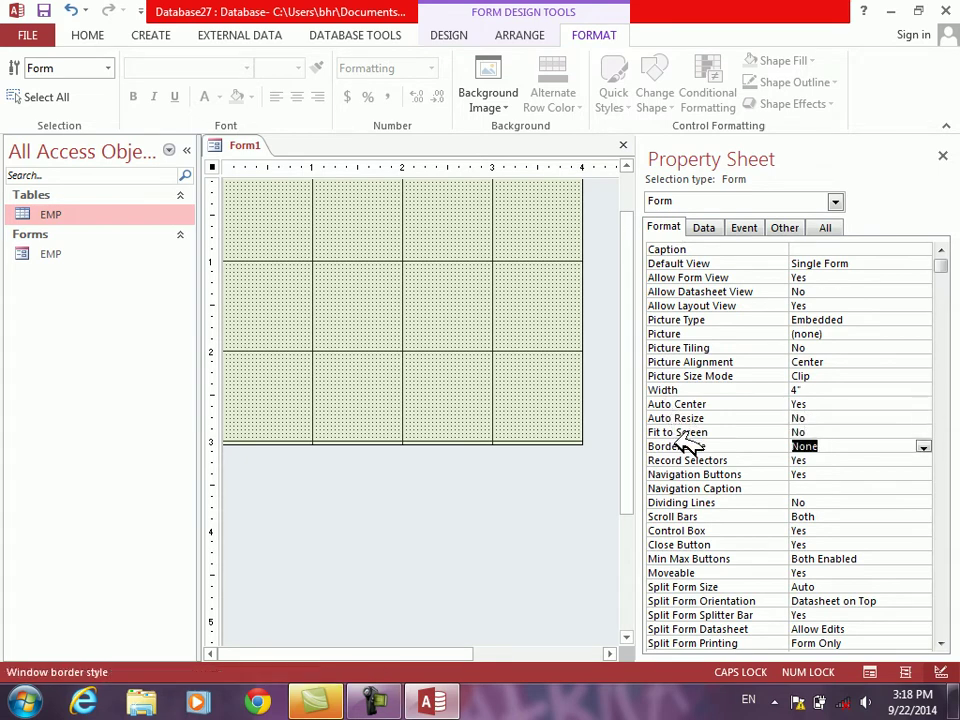
double_click(686, 460)
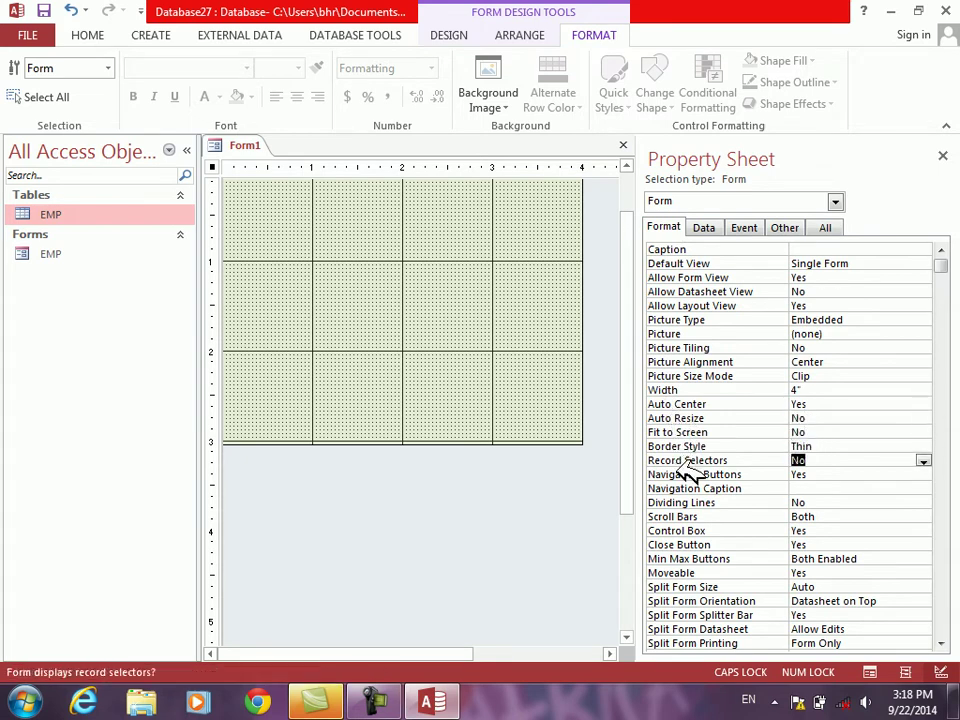
double_click(688, 474)
double_click(690, 516)
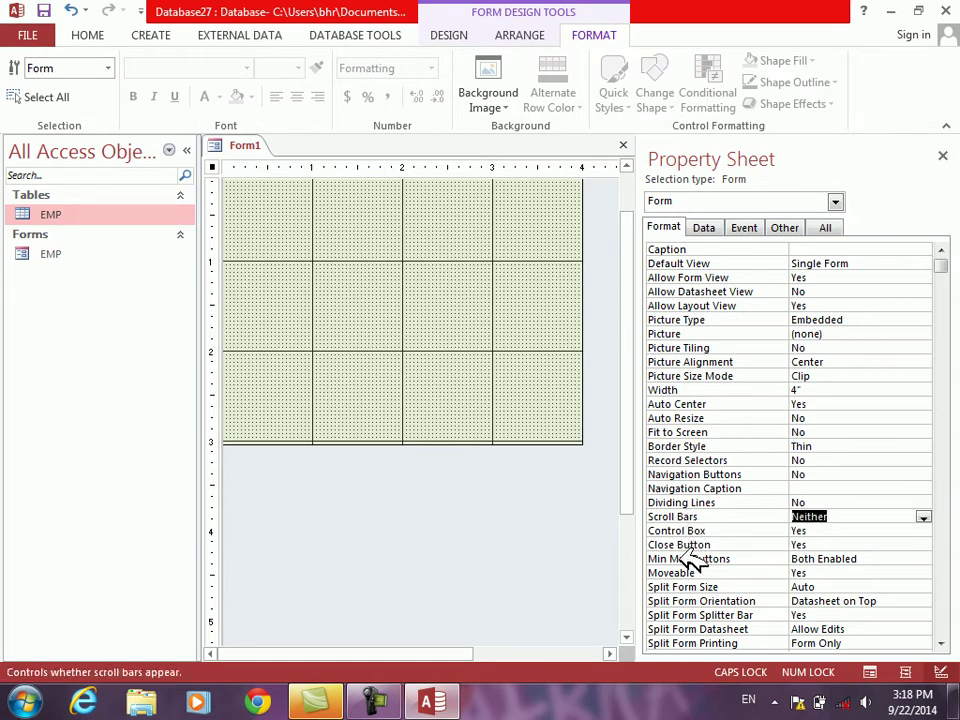
double_click(690, 559)
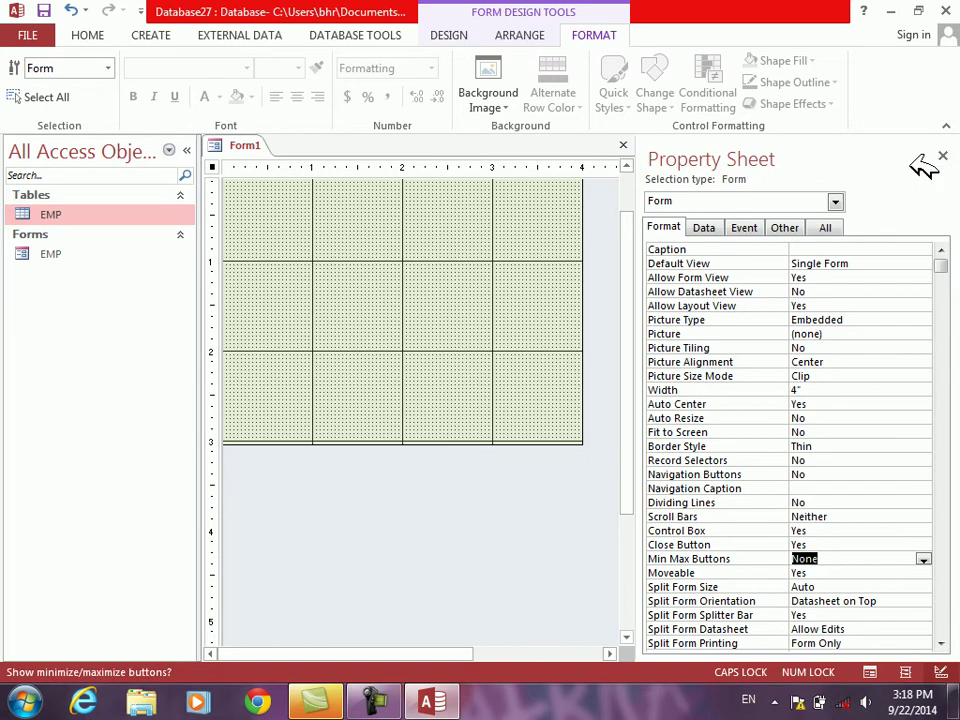
Step: Preview the restyled form in Form View, then return to Design View
left_click(944, 156)
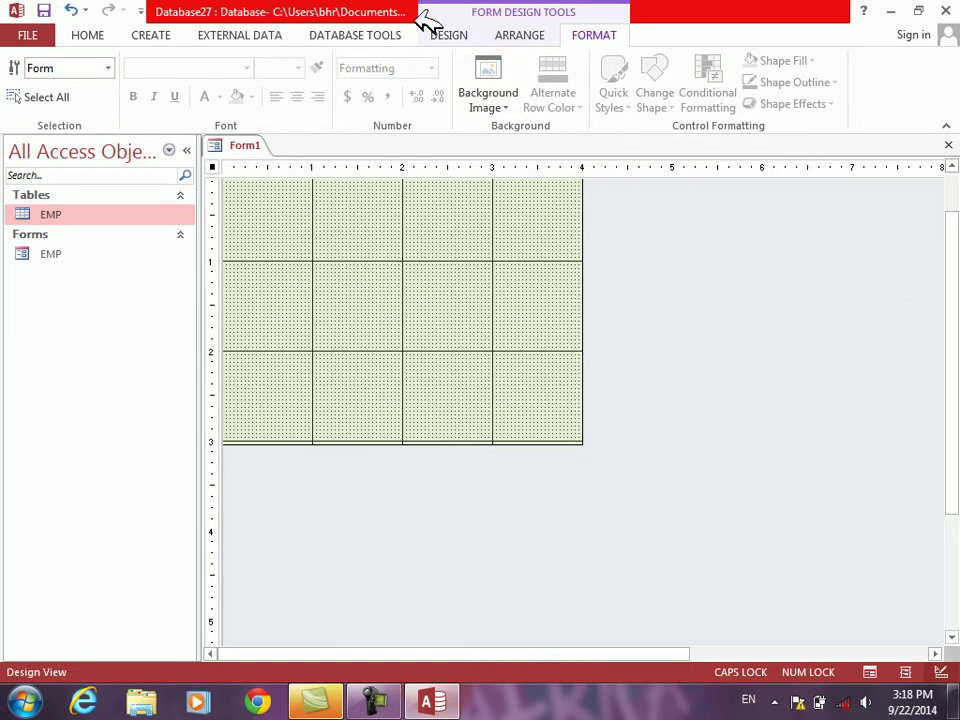
left_click(447, 35)
left_click(26, 68)
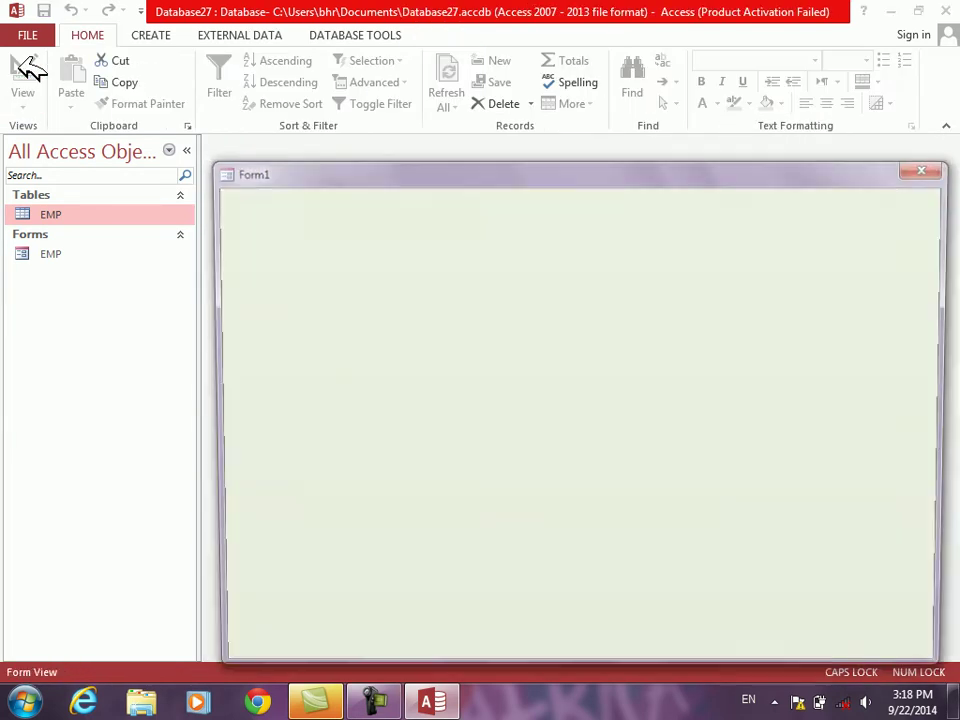
left_click_drag(370, 165, 325, 140)
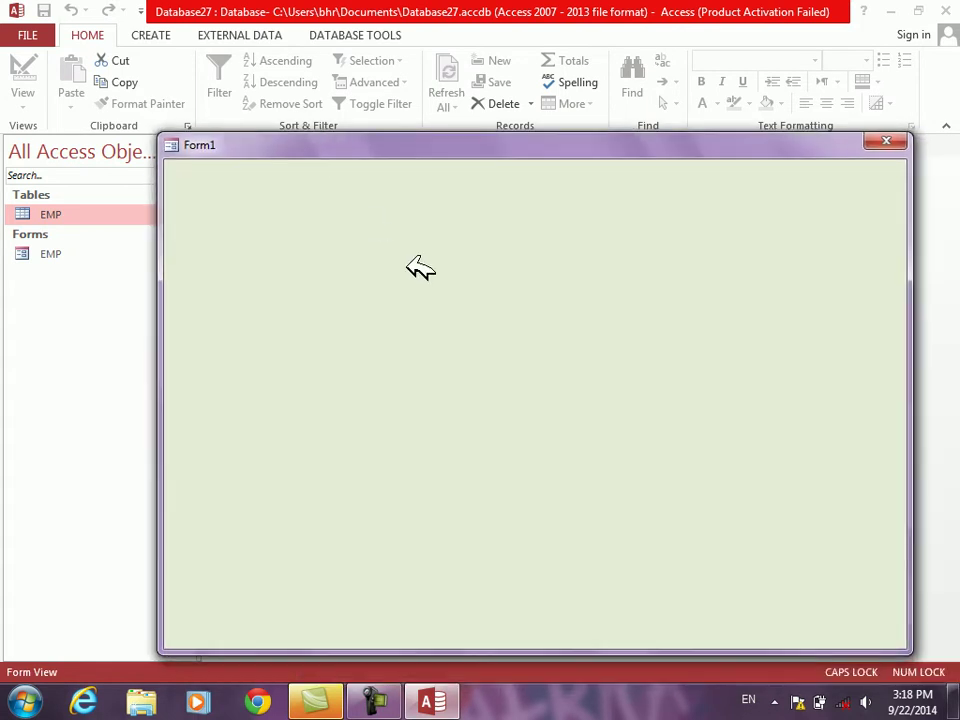
right_click(409, 271)
left_click(452, 322)
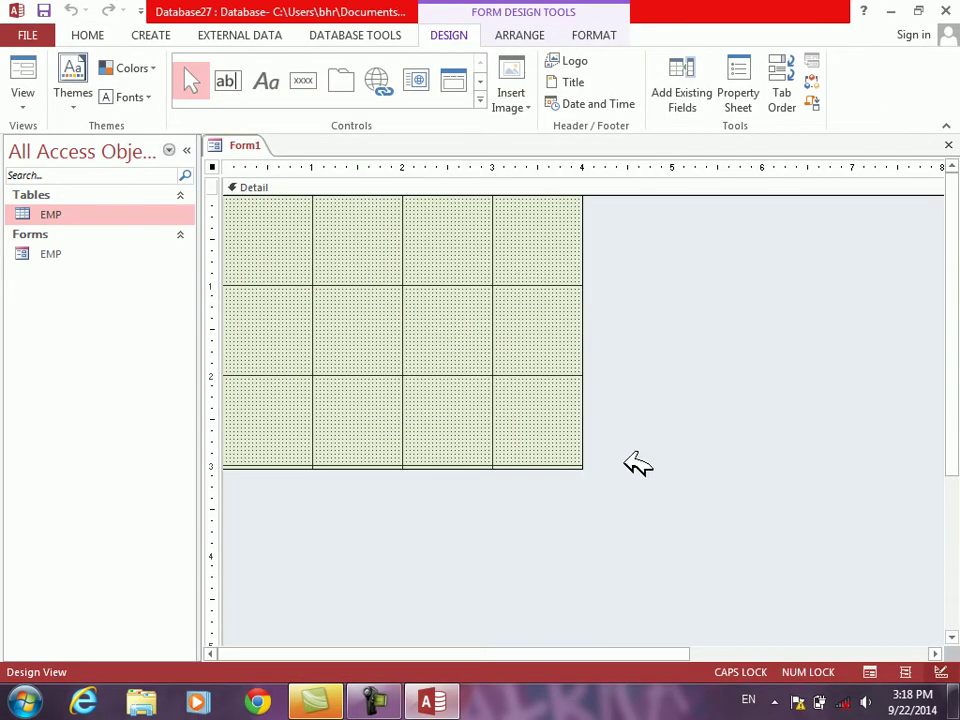
Step: Turn Auto Resize back on and preview the form again before returning to Design View
right_click(628, 467)
left_click(690, 628)
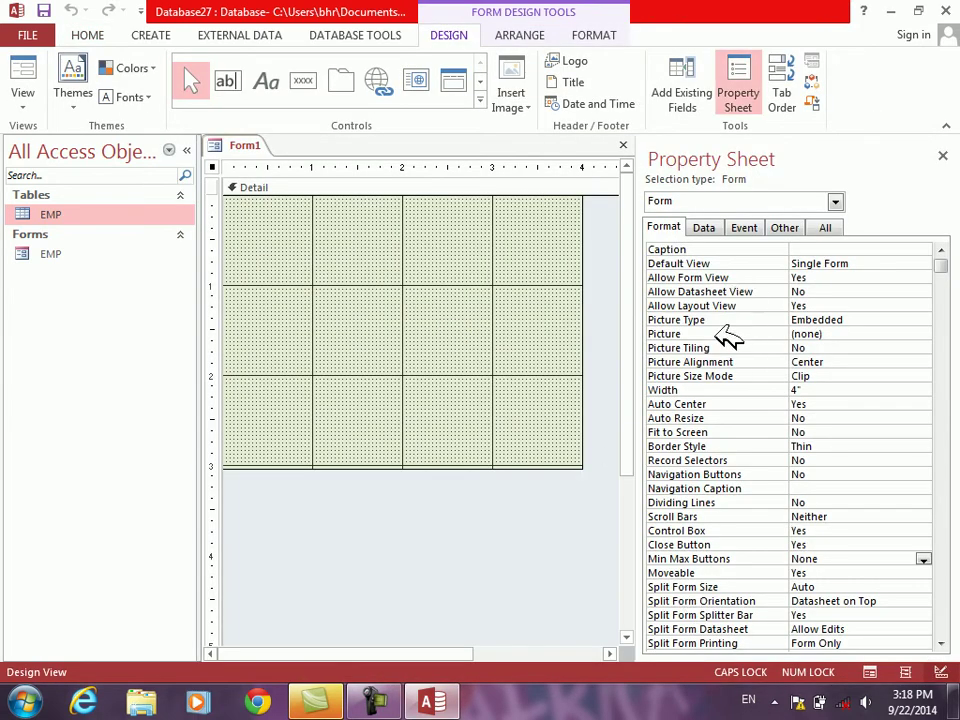
left_click(680, 420)
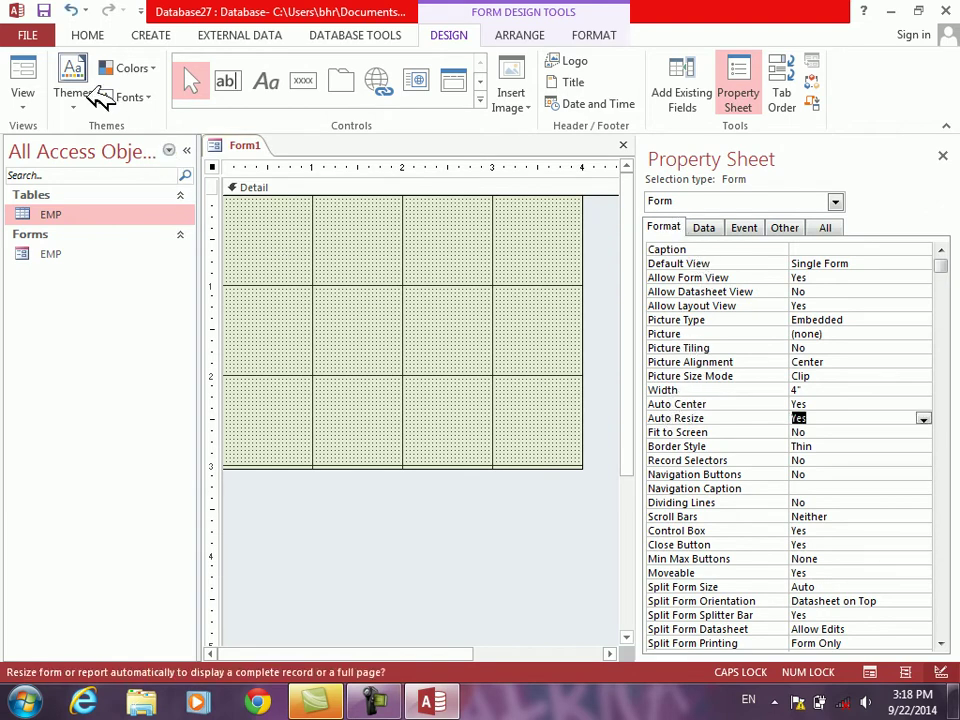
left_click(24, 80)
left_click_drag(379, 170, 471, 231)
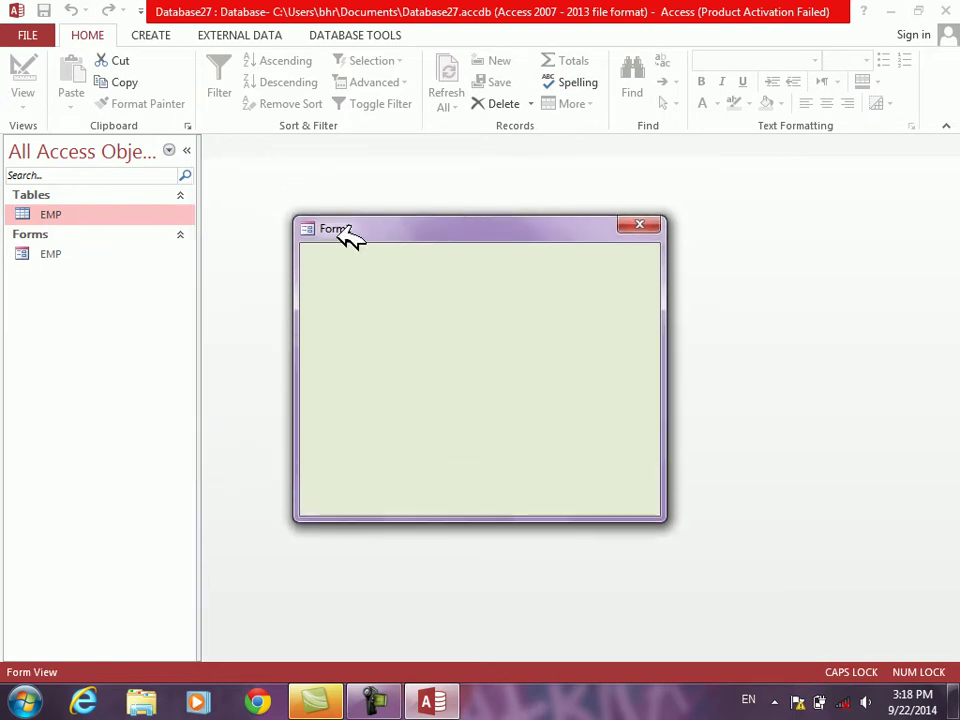
right_click(405, 285)
left_click(437, 338)
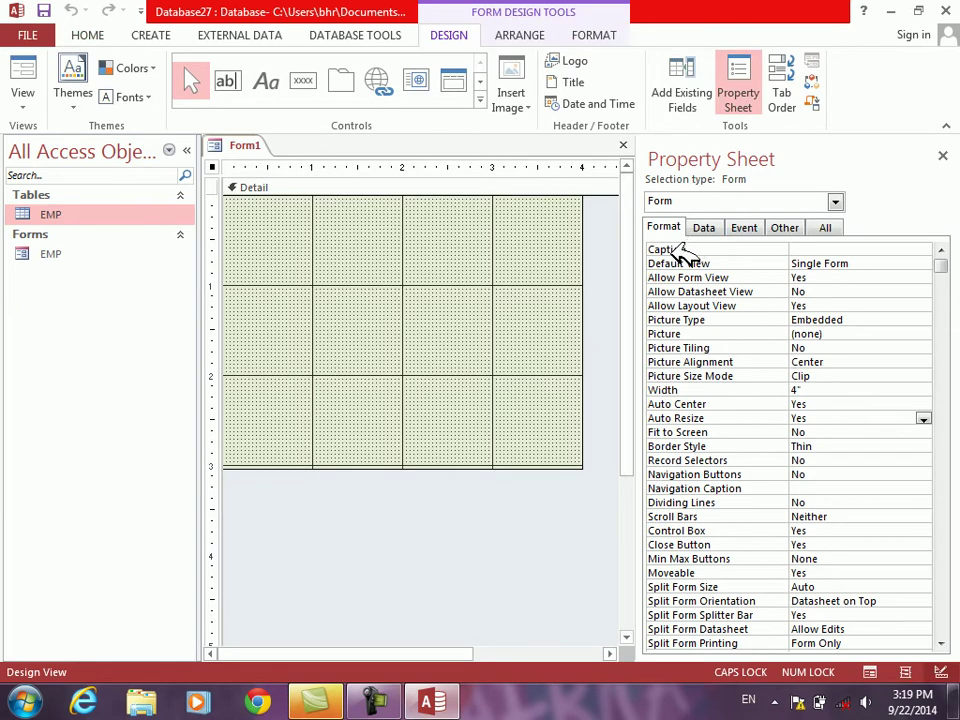
Step: Set the form's Caption property to 'Searching Form'
left_click(678, 250)
left_click(482, 535)
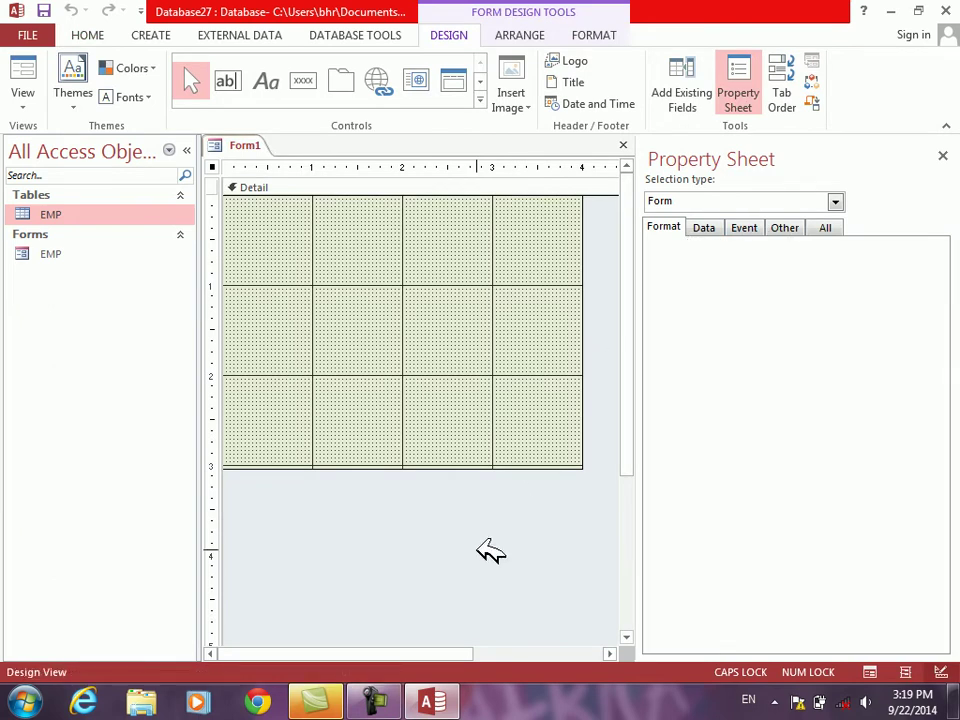
left_click(673, 252)
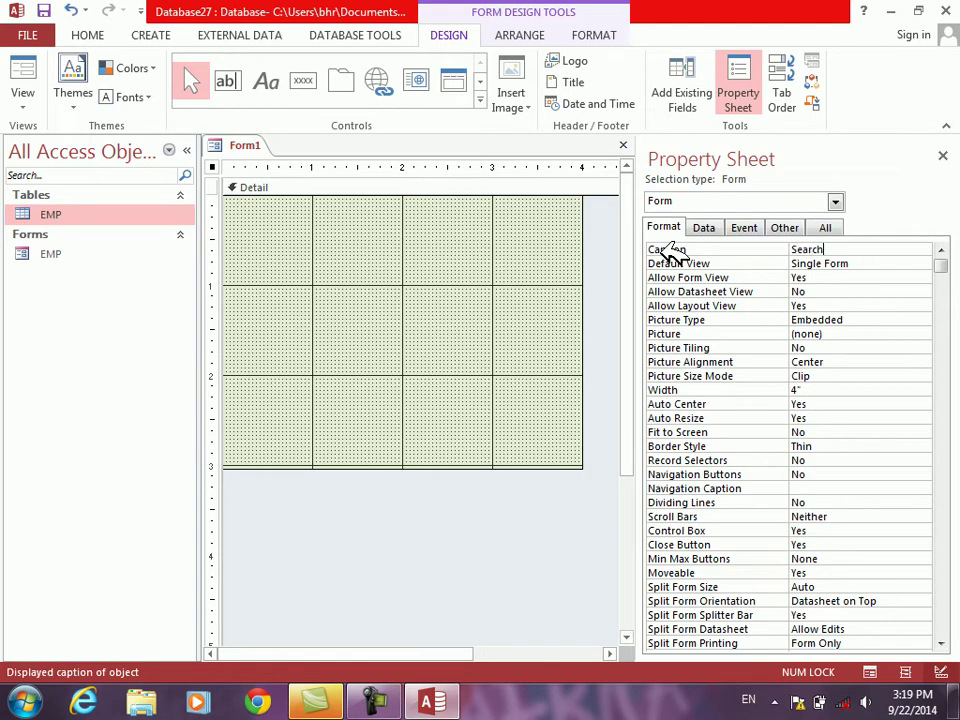
type("Searching F")
key("Caps_Lock")
type("orm")
key("Return")
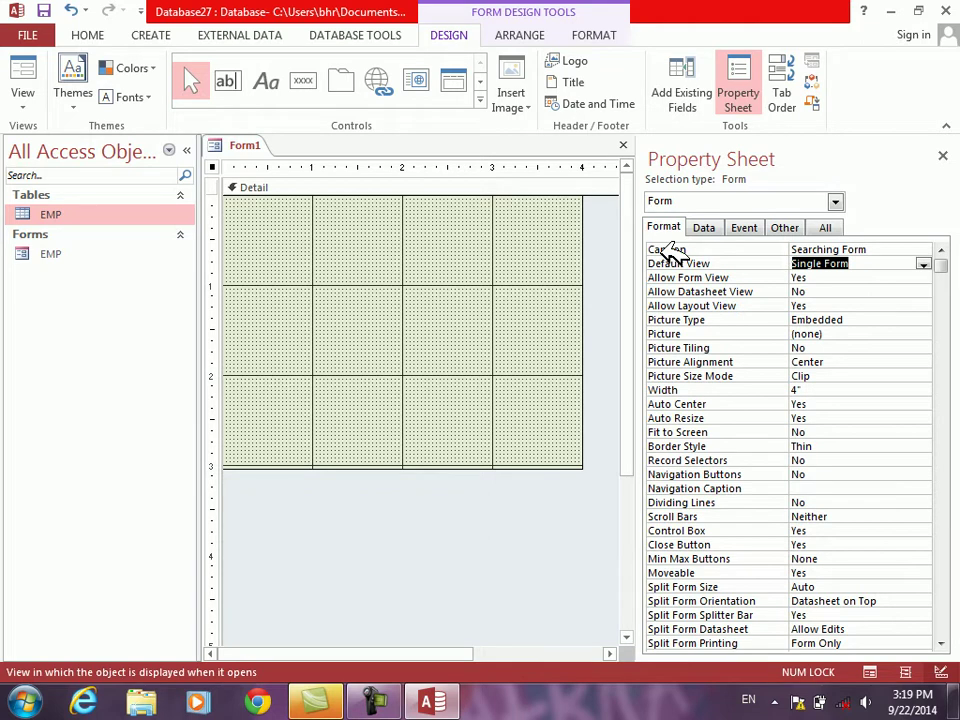
Step: Preview the Searching Form in Form View, then go back to Design View
left_click(943, 155)
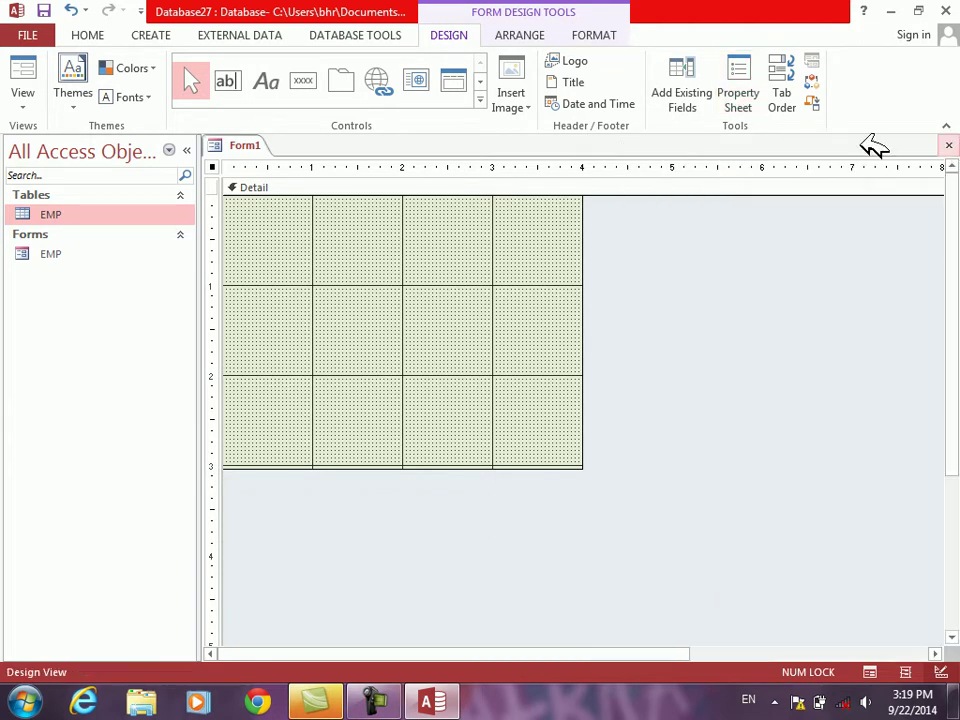
left_click(26, 74)
left_click_drag(320, 168, 416, 211)
right_click(463, 300)
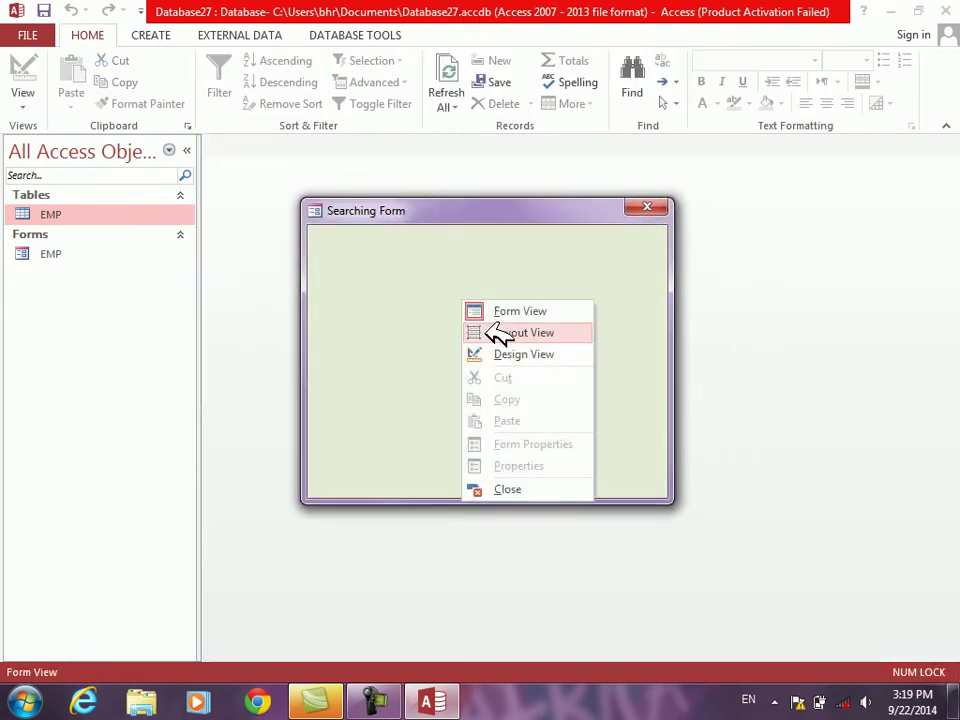
left_click(506, 352)
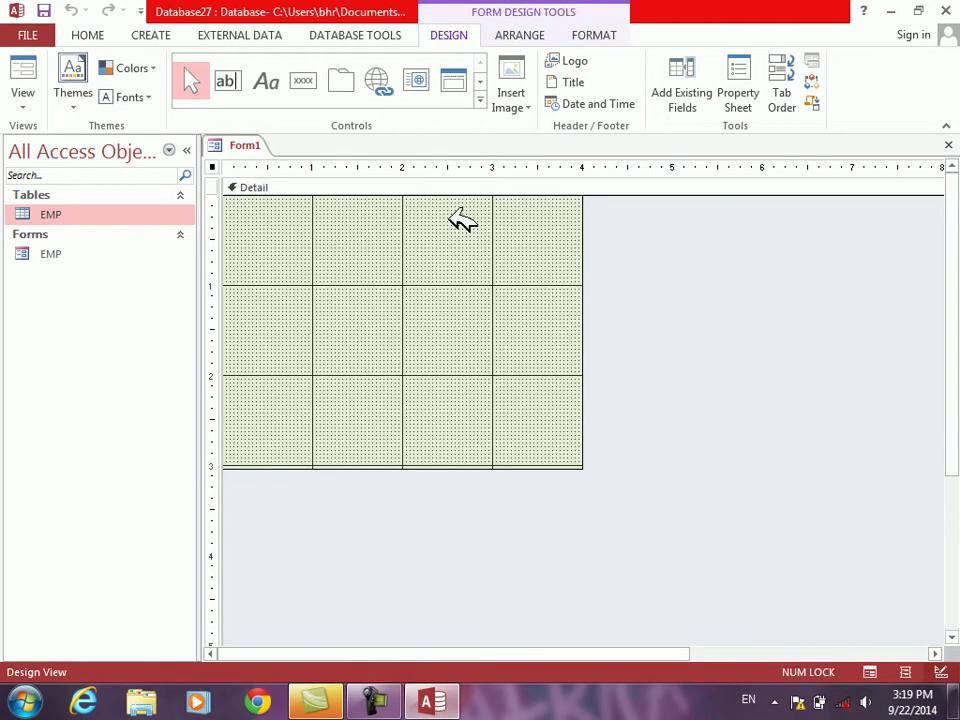
Step: Enlarge the design area to roughly 4.3 by 3.4 inches and place a label at the top
left_click_drag(588, 465, 621, 499)
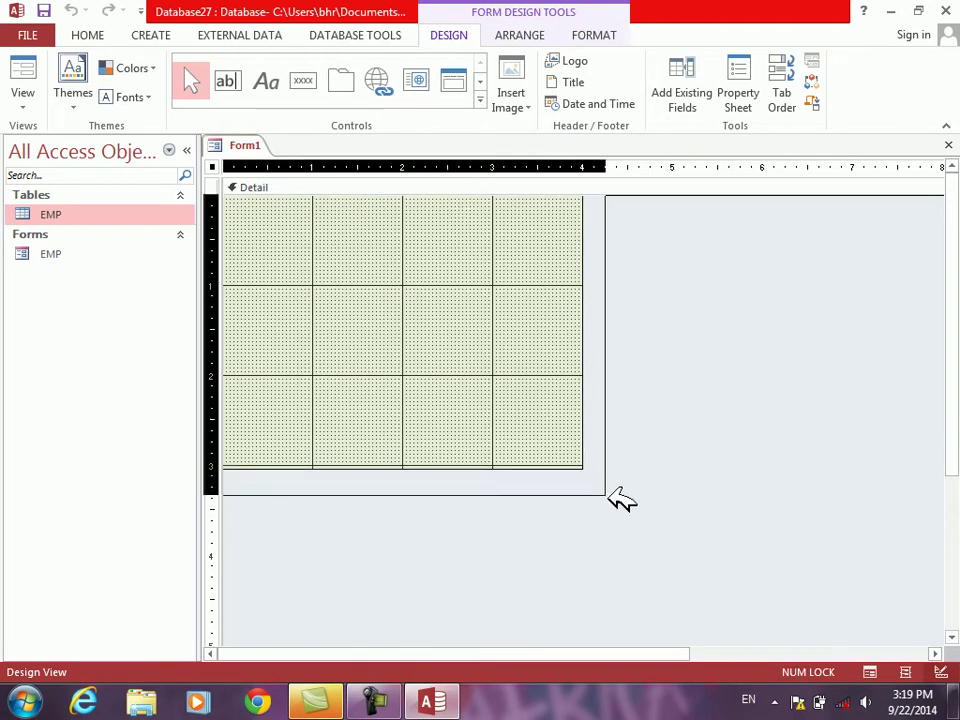
left_click(266, 81)
left_click(297, 200)
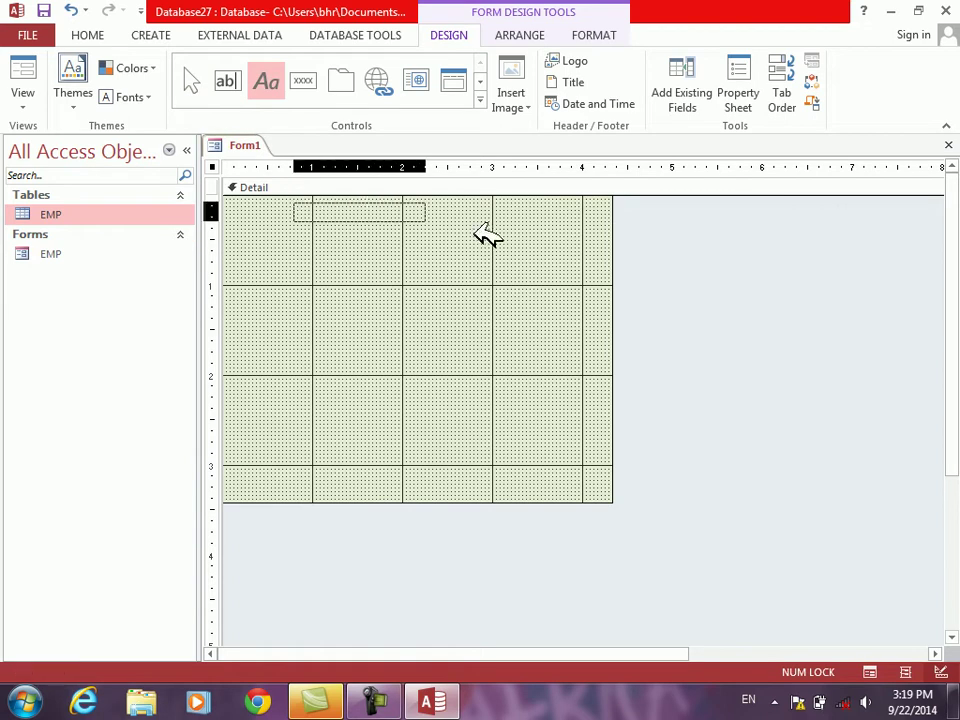
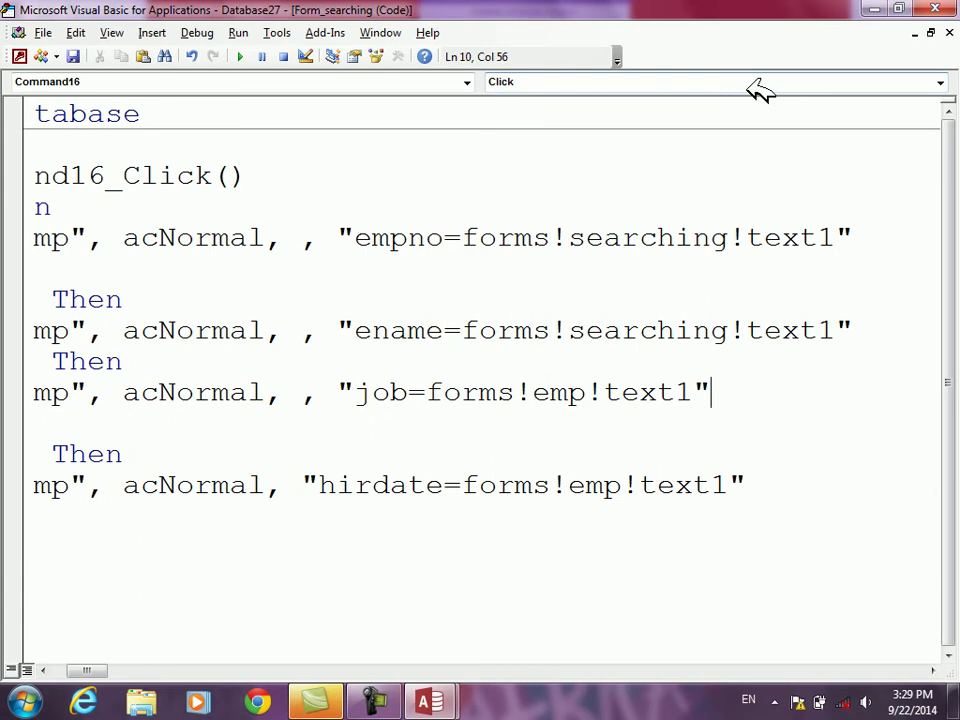
Step: Change forms!emp to forms!searching in the job and hirdate filter lines, then return to Access
key("Down")
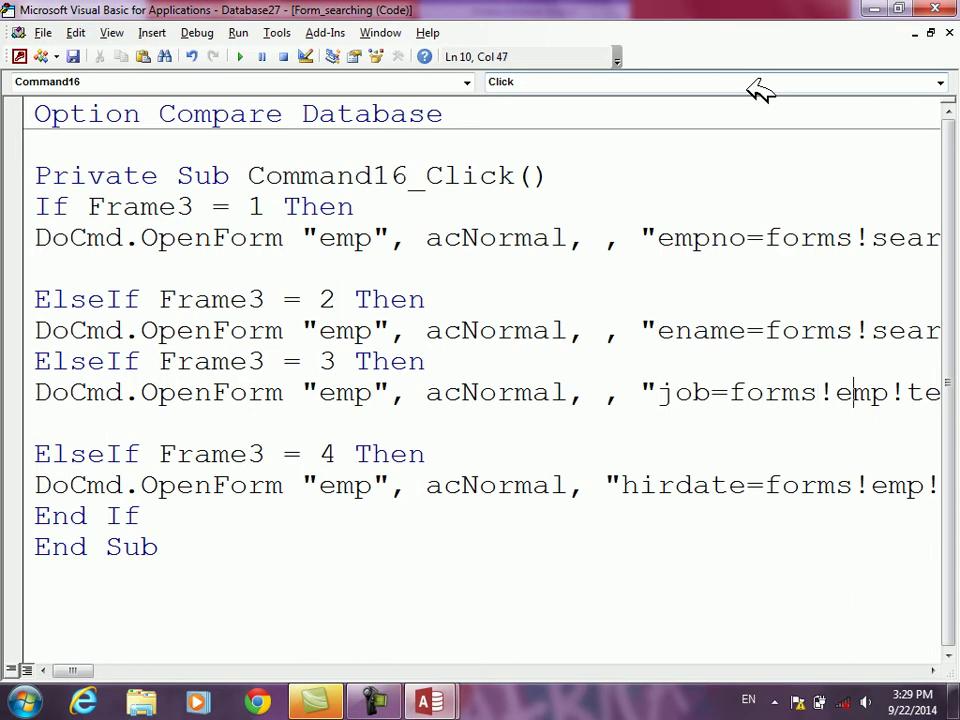
key("shift+Right")
key("shift+Right")
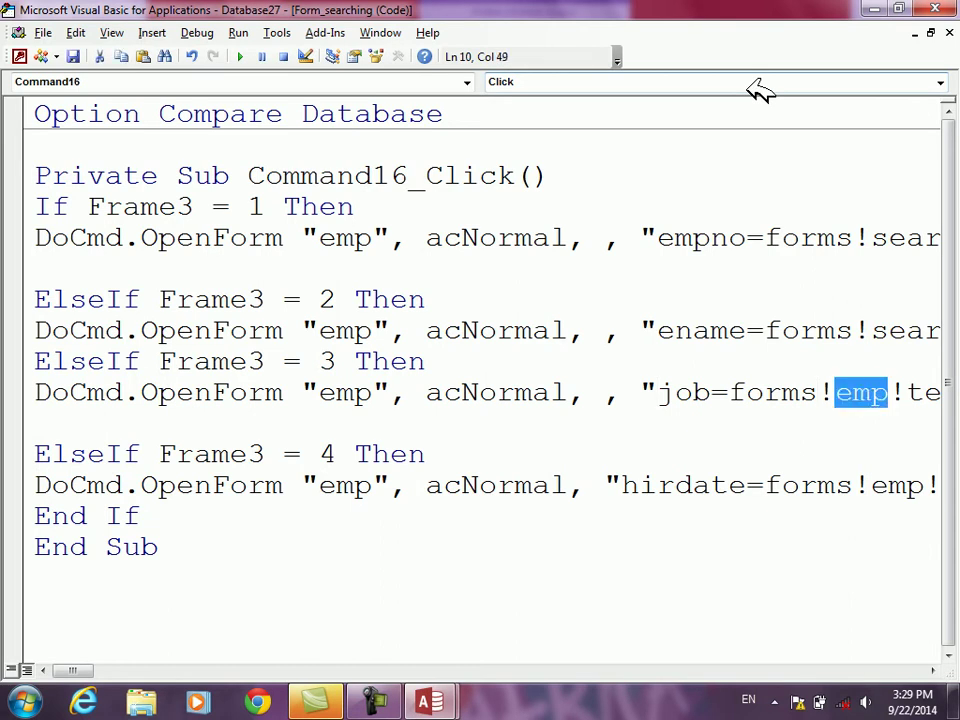
type("searching")
key("Down")
key("Down")
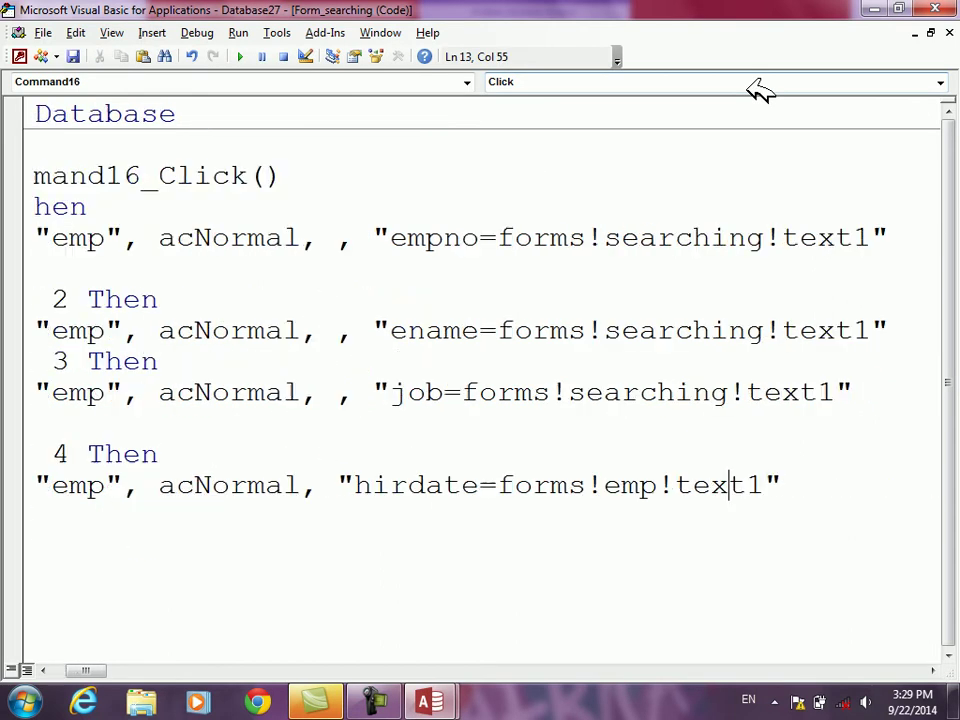
key("shift+Left")
key("shift+Left")
key("shift+Left")
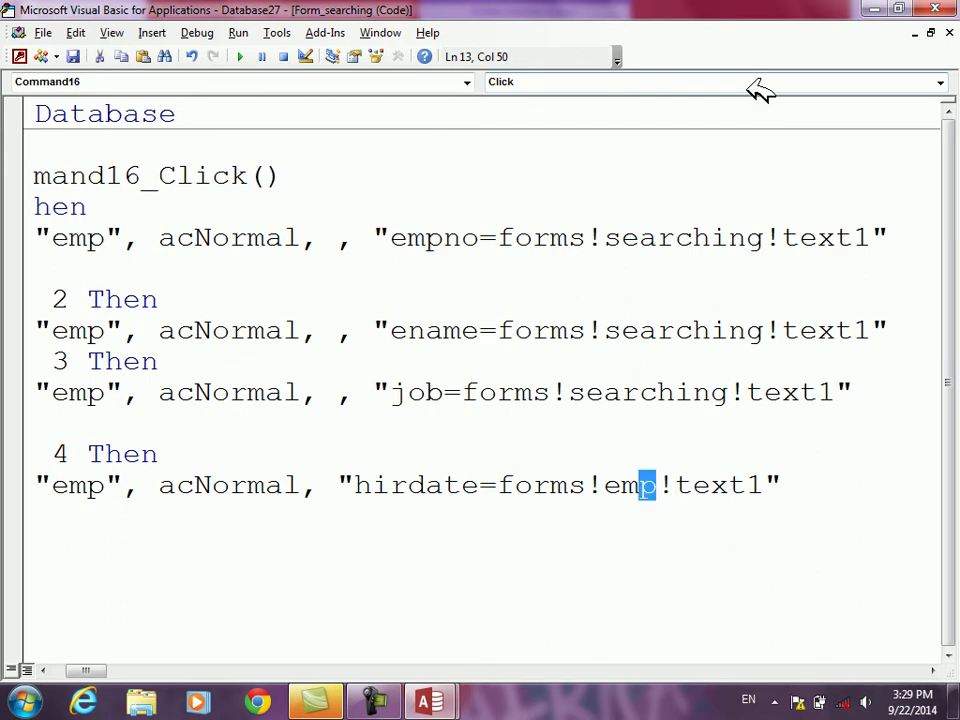
type("searching")
key("Down")
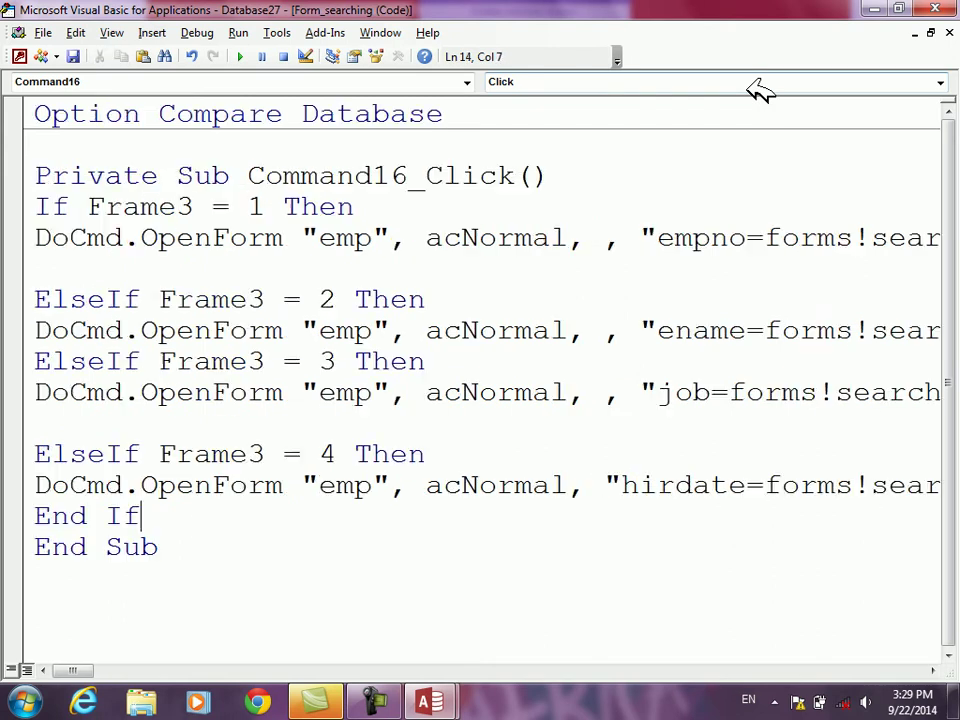
key("alt+F11")
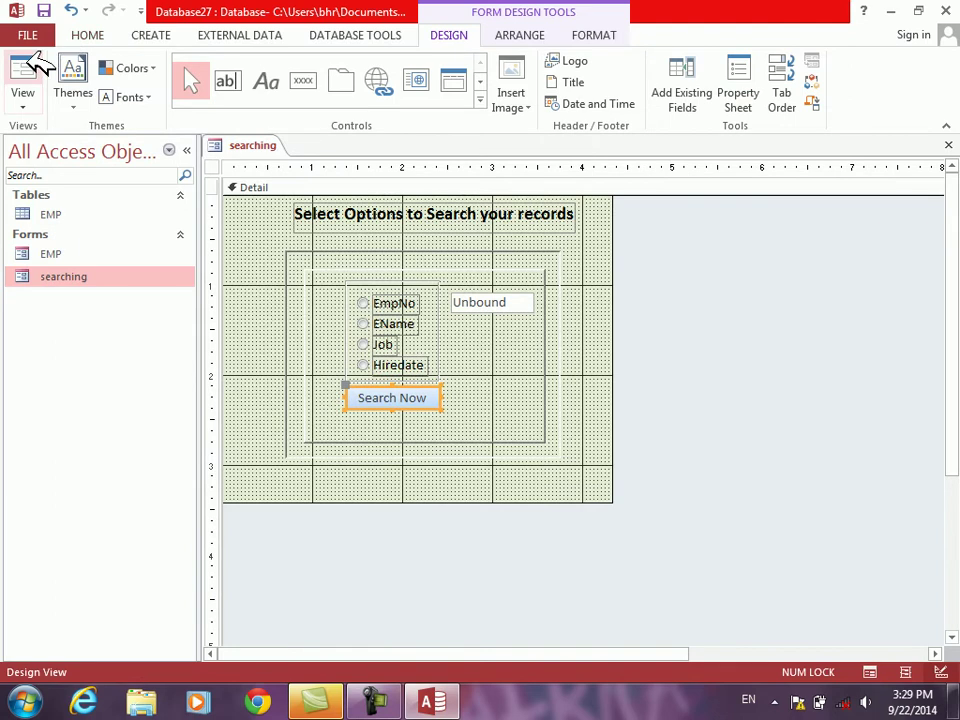
Step: In Form View, search EmpNo 5 with Search Now and close the result
left_click(30, 68)
left_click(458, 290)
type("5")
left_click(400, 384)
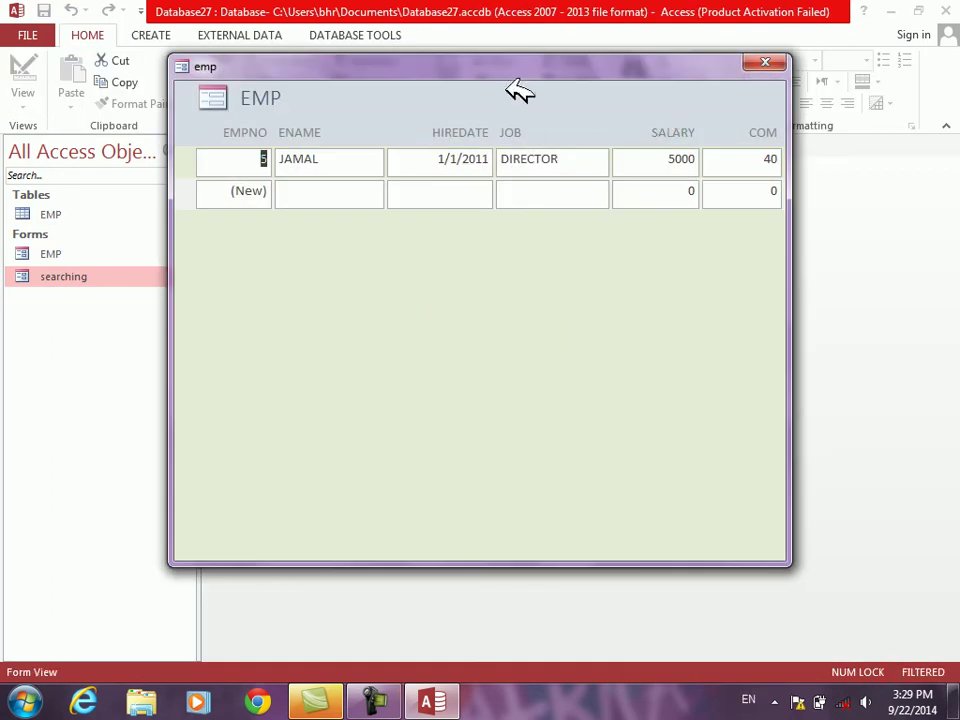
left_click_drag(493, 80, 493, 109)
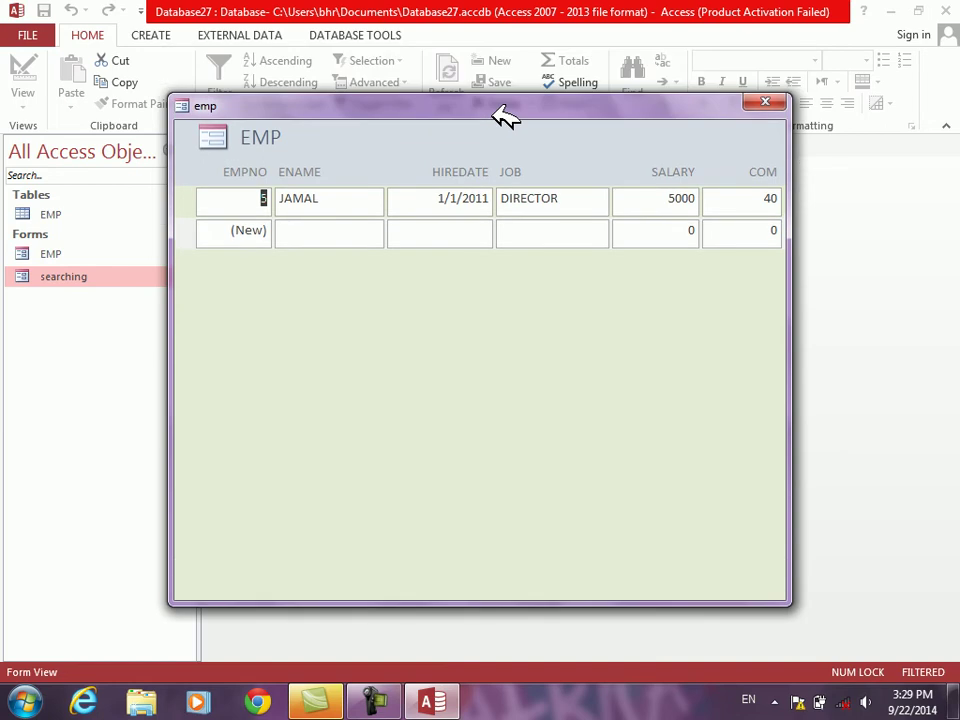
left_click(767, 101)
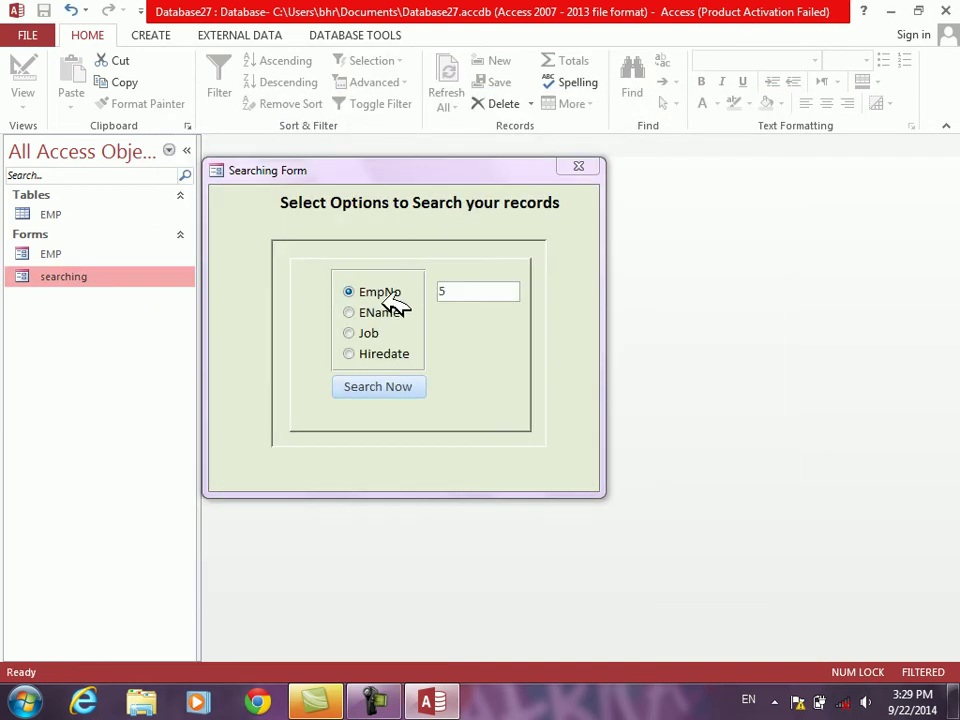
Step: Search by EName for darwish and close the result
left_click(385, 312)
left_click(480, 291)
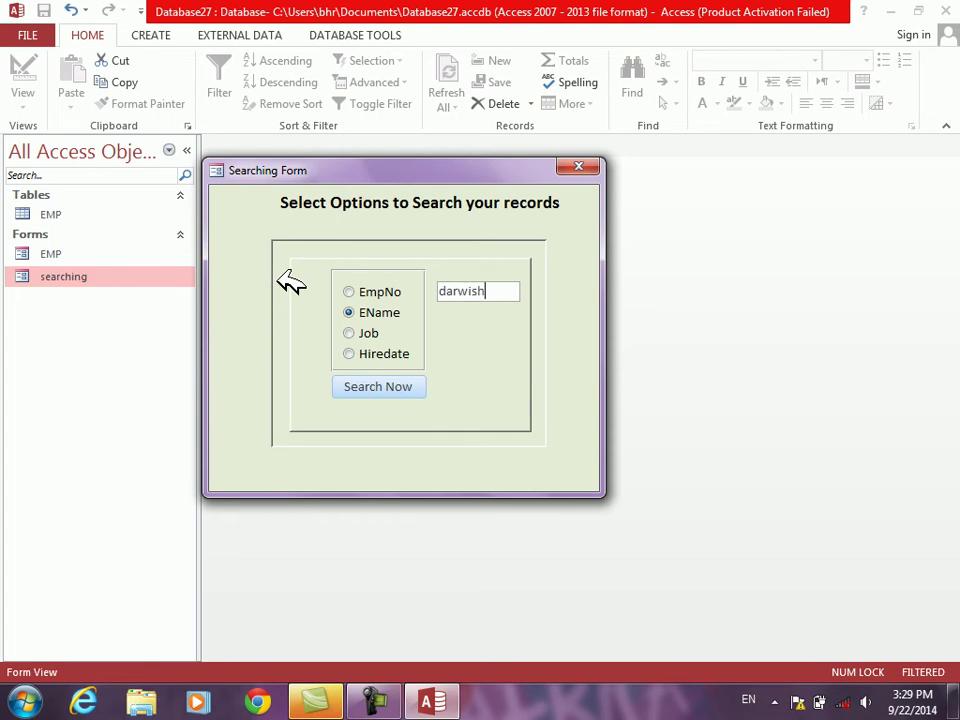
left_click(370, 388)
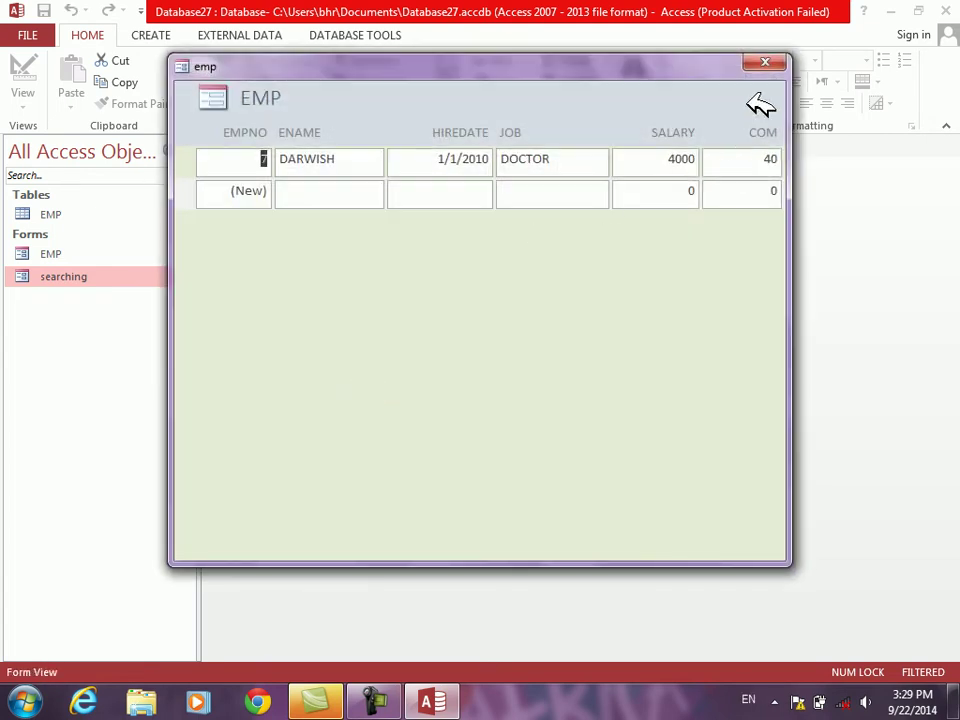
left_click(766, 62)
Step: Search by Job for director and close the results
left_click(349, 333)
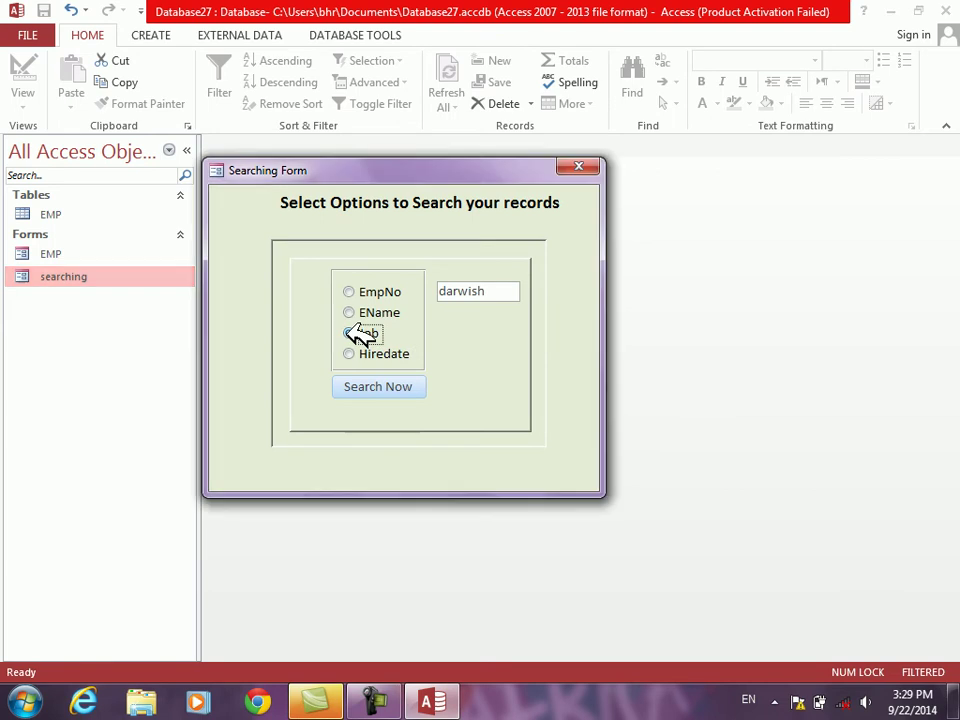
left_click_drag(487, 292, 289, 263)
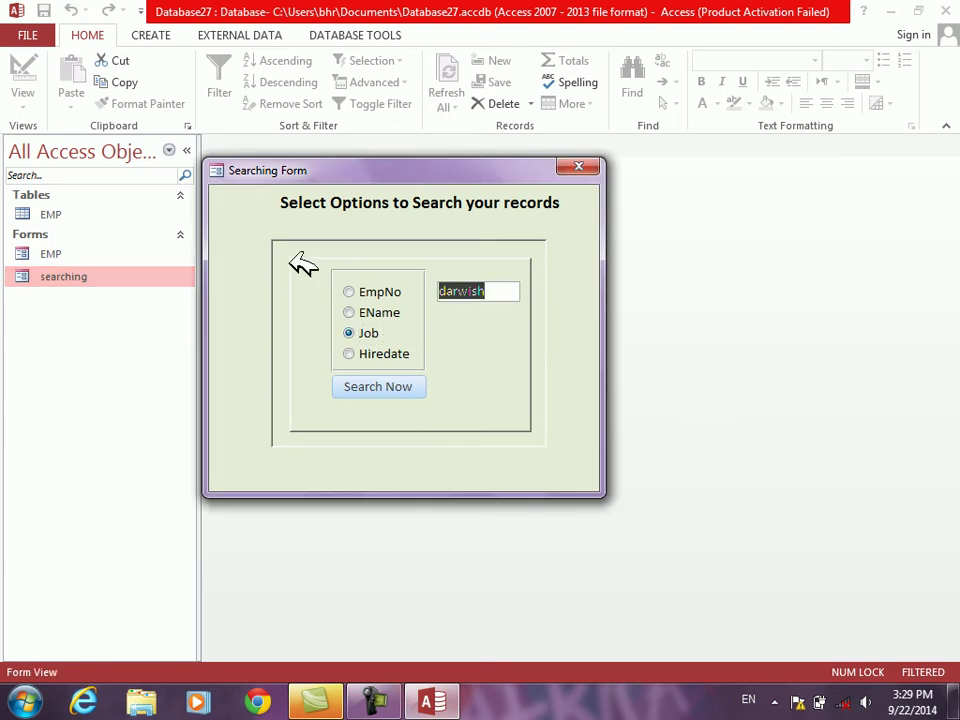
type("man")
type("r")
left_click(370, 386)
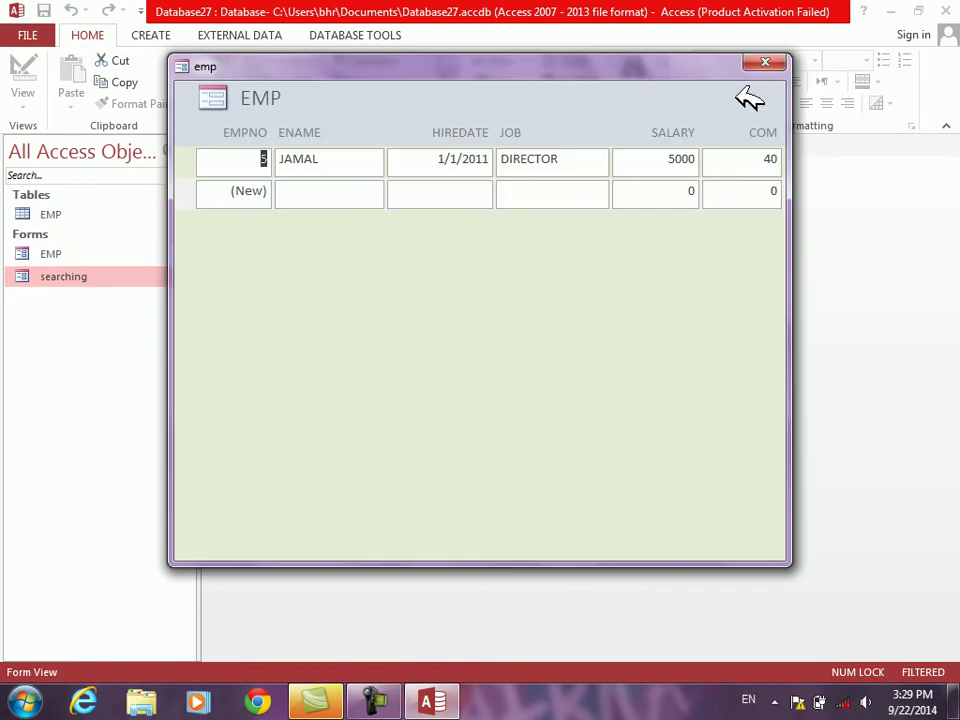
left_click(776, 64)
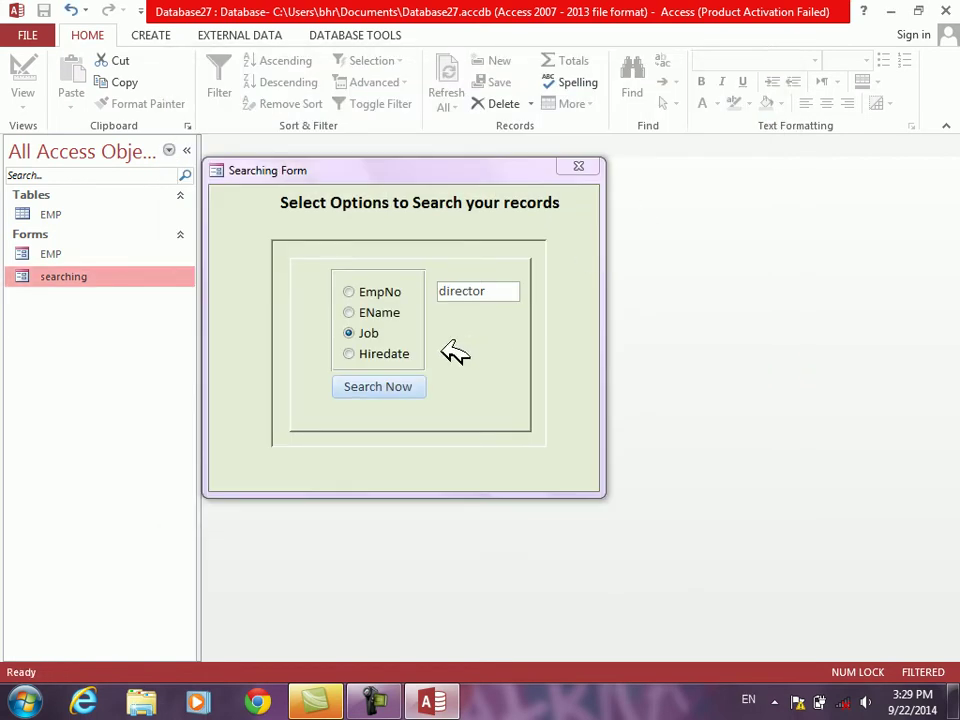
Step: Search by Hiredate for 2/2/2013 and close the results, which list all records
left_click(398, 354)
left_click_drag(512, 292, 267, 283)
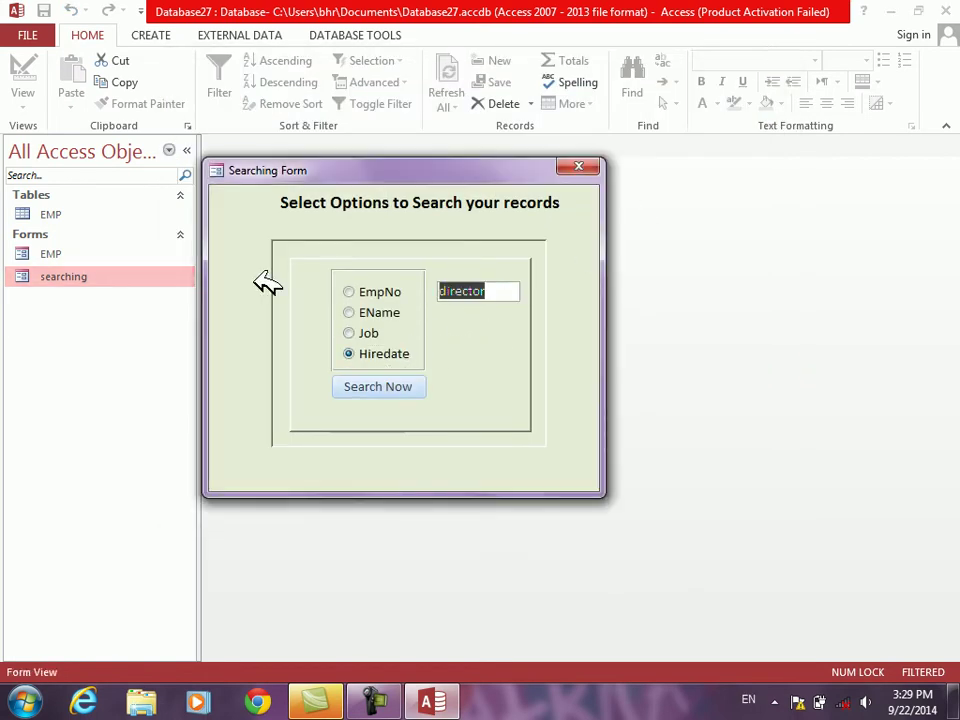
type("2/2/2013")
left_click(365, 387)
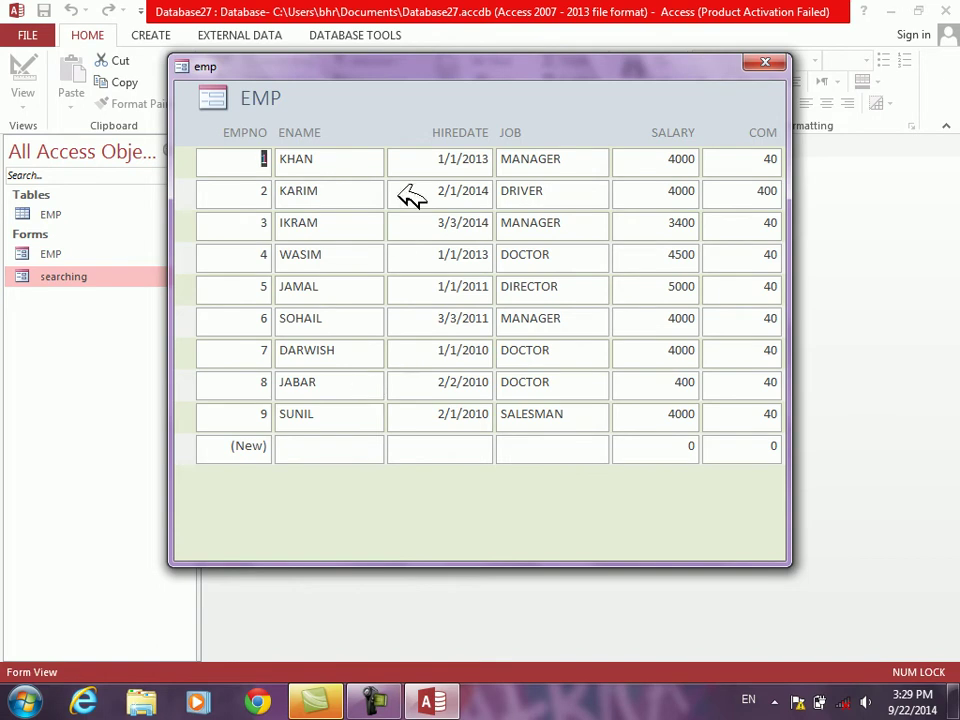
left_click(771, 63)
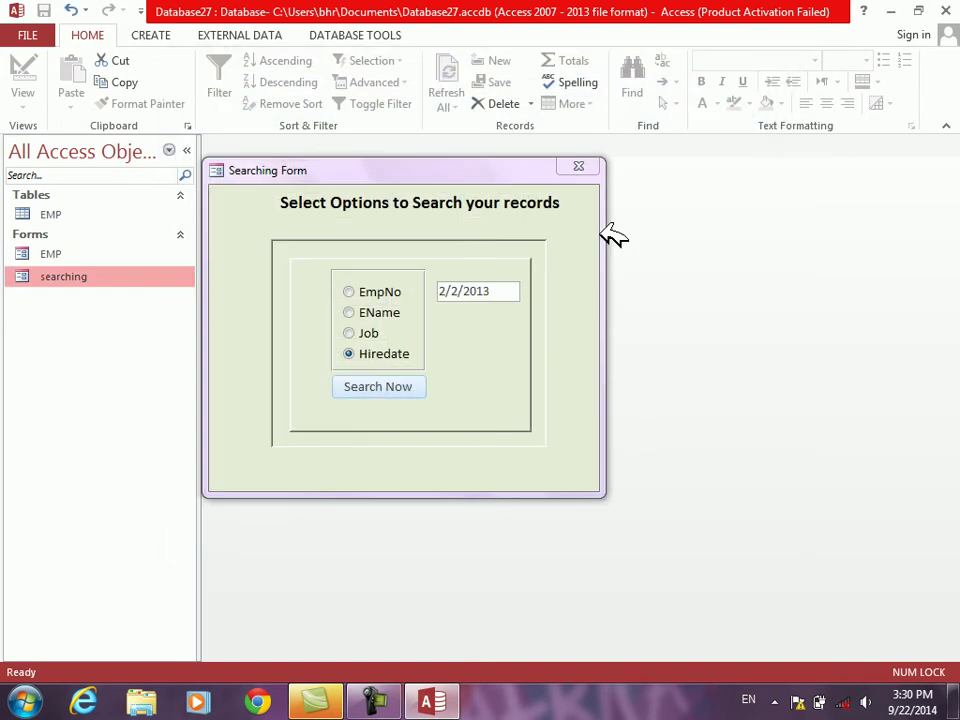
Step: Switch the searching form to Design View and check the Search Now button's event code
right_click(480, 377)
left_click(512, 428)
right_click(407, 400)
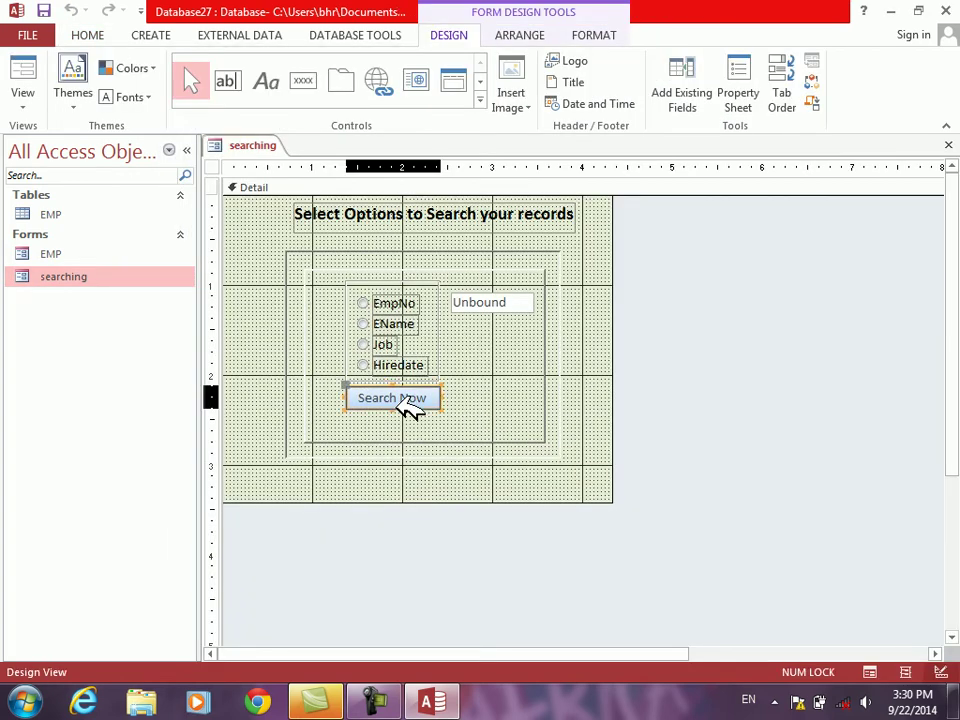
left_click(455, 119)
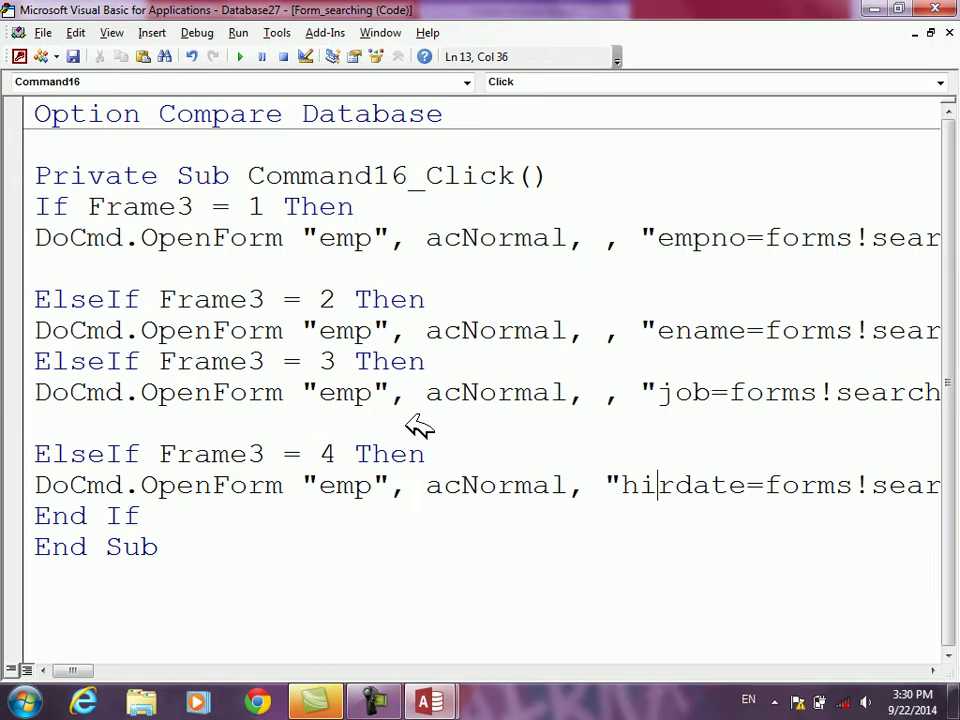
type("e")
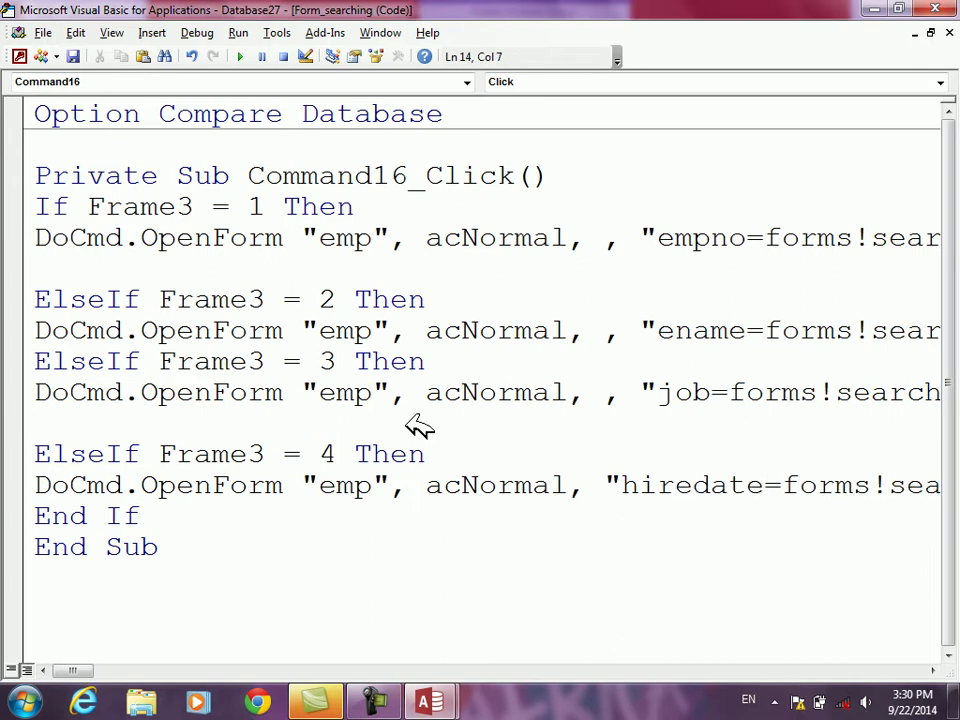
key("alt+F11")
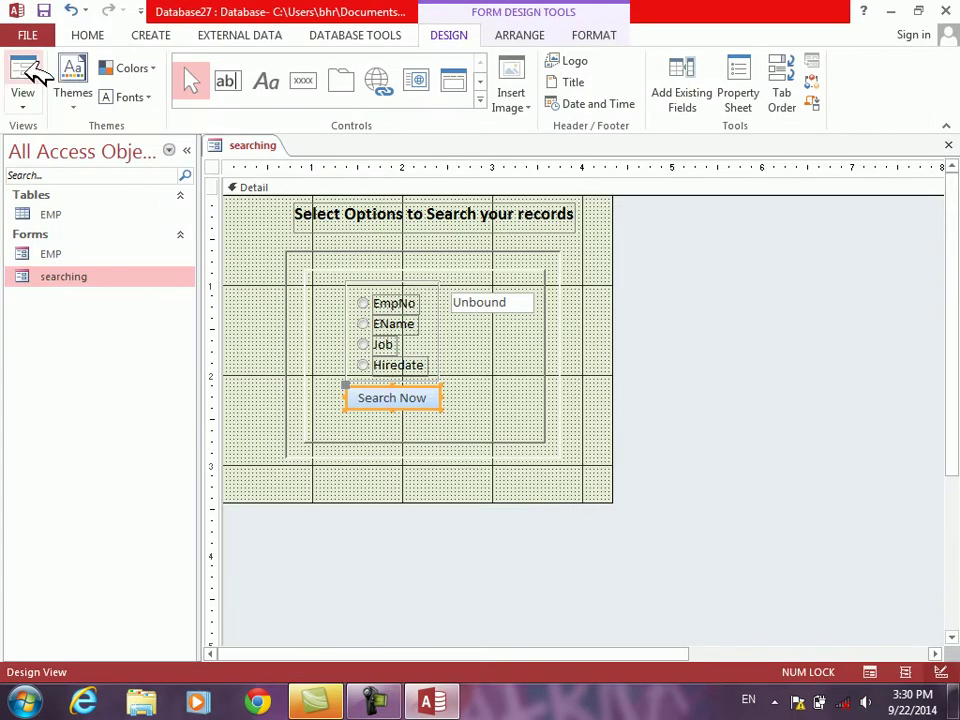
Step: Rerun the Hiredate 2/2/2013 search in Form View and close the results
left_click(34, 76)
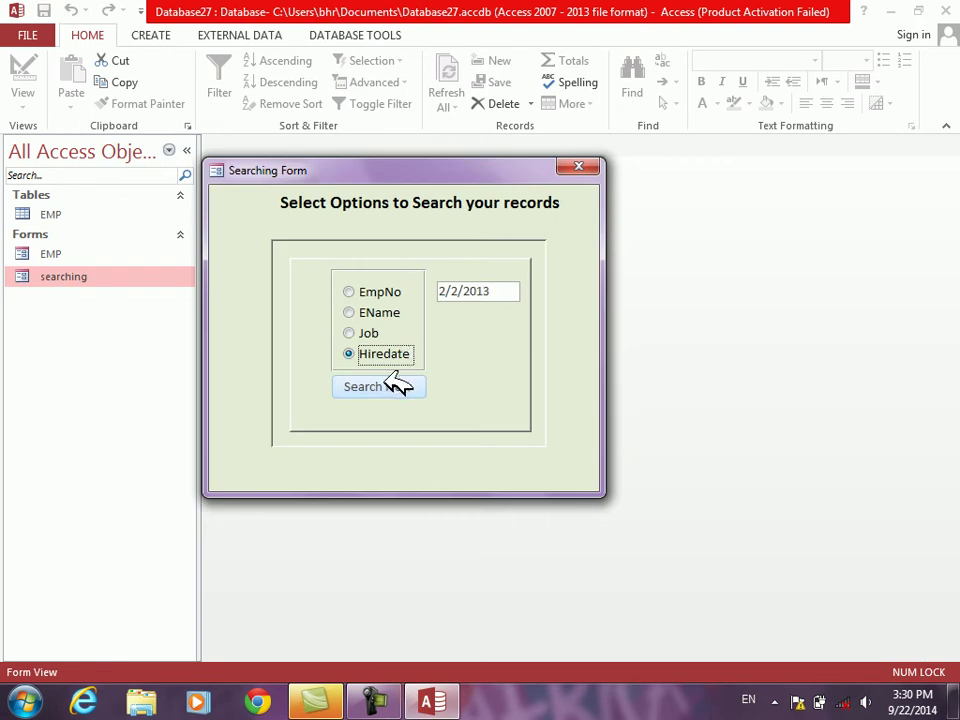
left_click(399, 387)
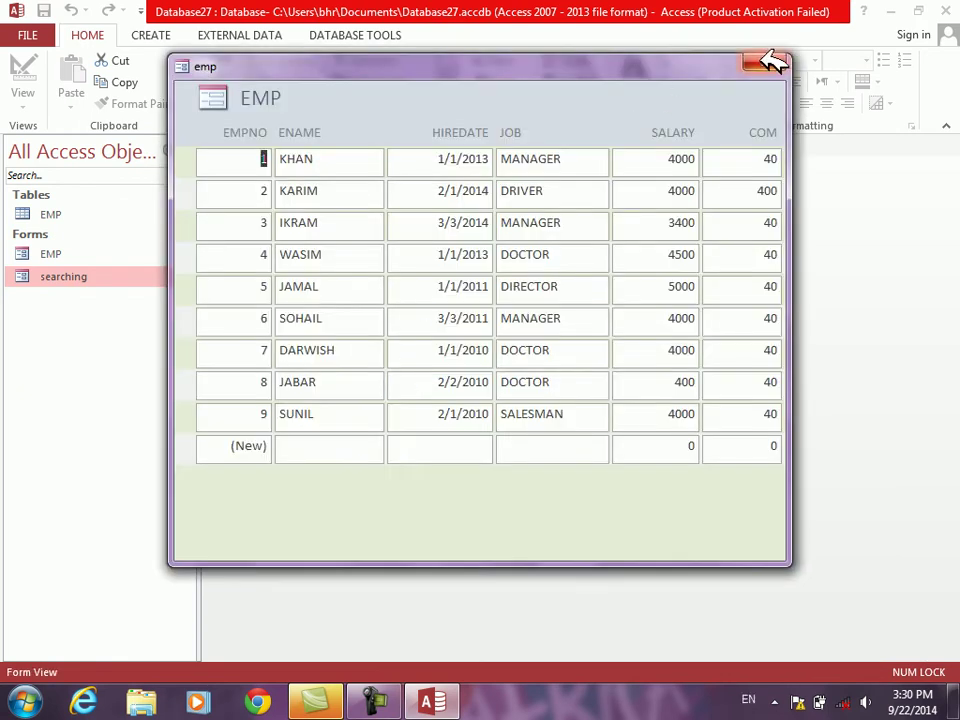
left_click(765, 62)
Step: Open the EMP table datasheet and put the searching form back into Design View
double_click(60, 214)
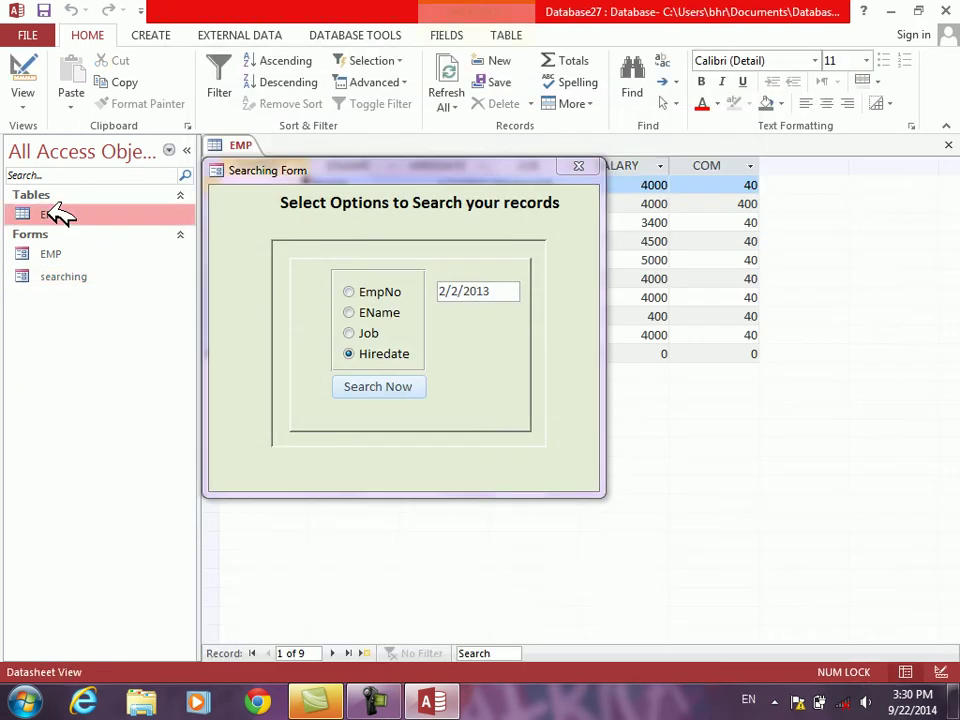
left_click(385, 170)
left_click_drag(385, 170, 386, 219)
right_click(421, 283)
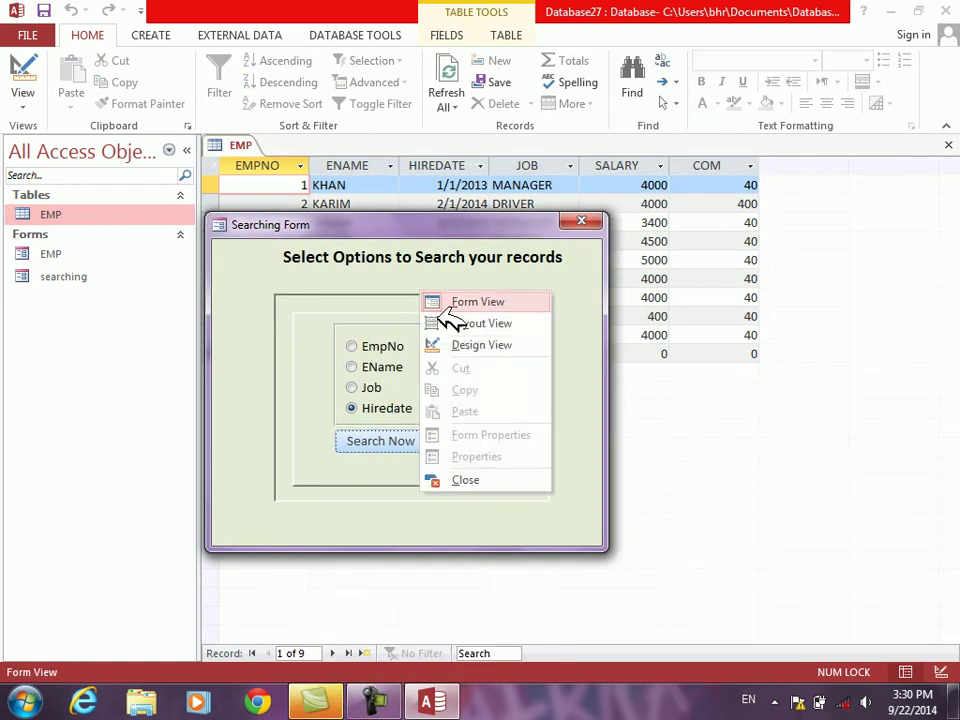
left_click(463, 343)
Step: Add the missing comma before the hiredate condition in the Search Now OpenForm code
left_click(398, 405)
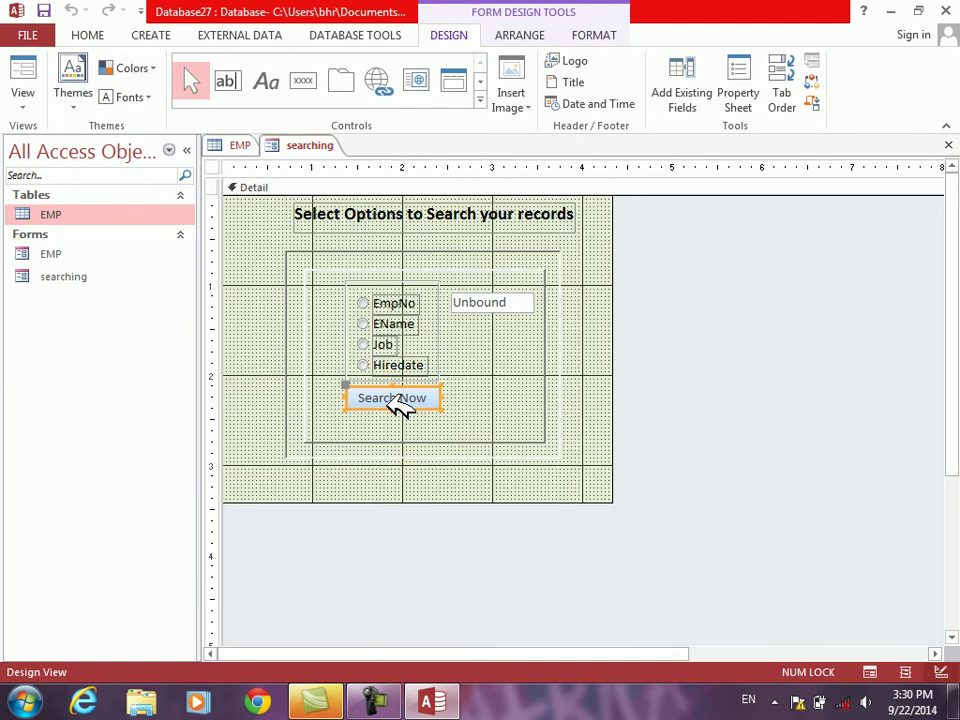
right_click(396, 405)
left_click(459, 117)
left_click(124, 486)
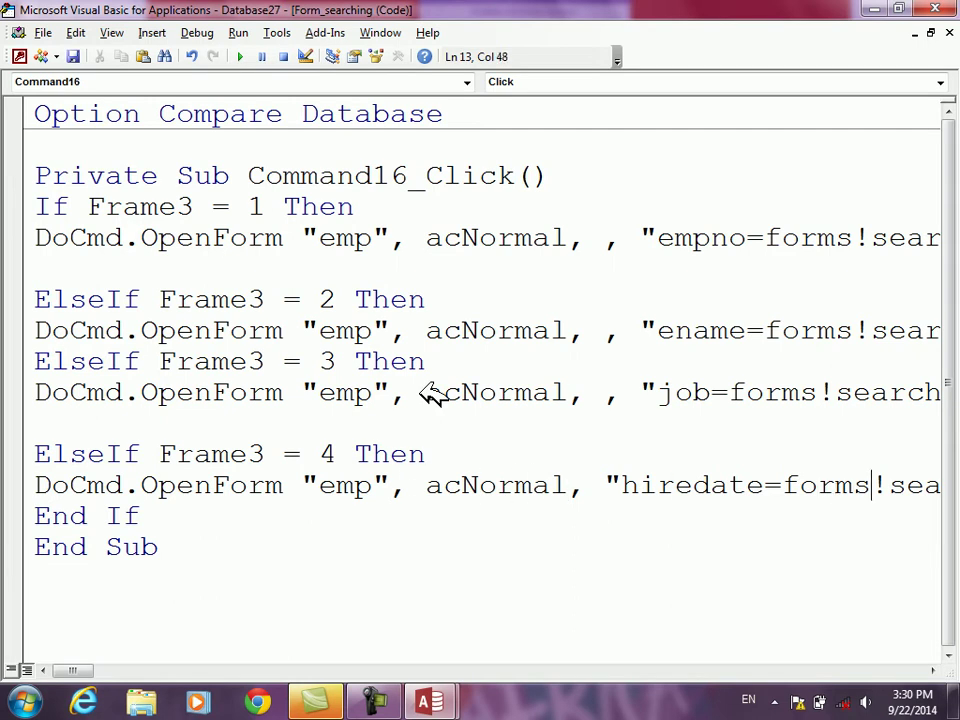
key("Right")
key("Right")
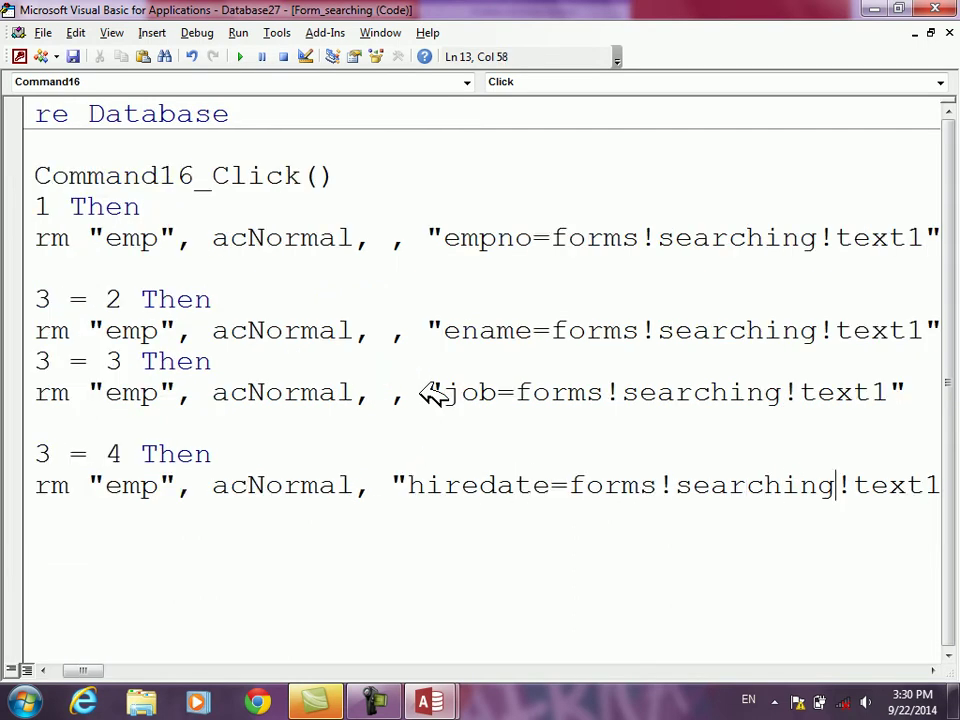
key("Right")
key("Right")
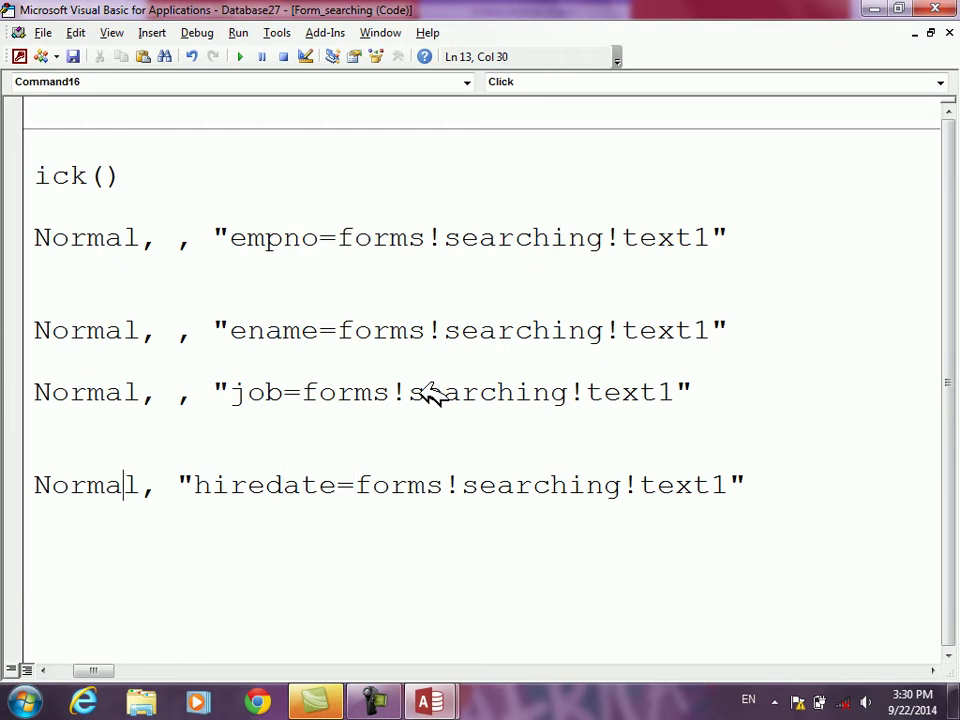
type(",")
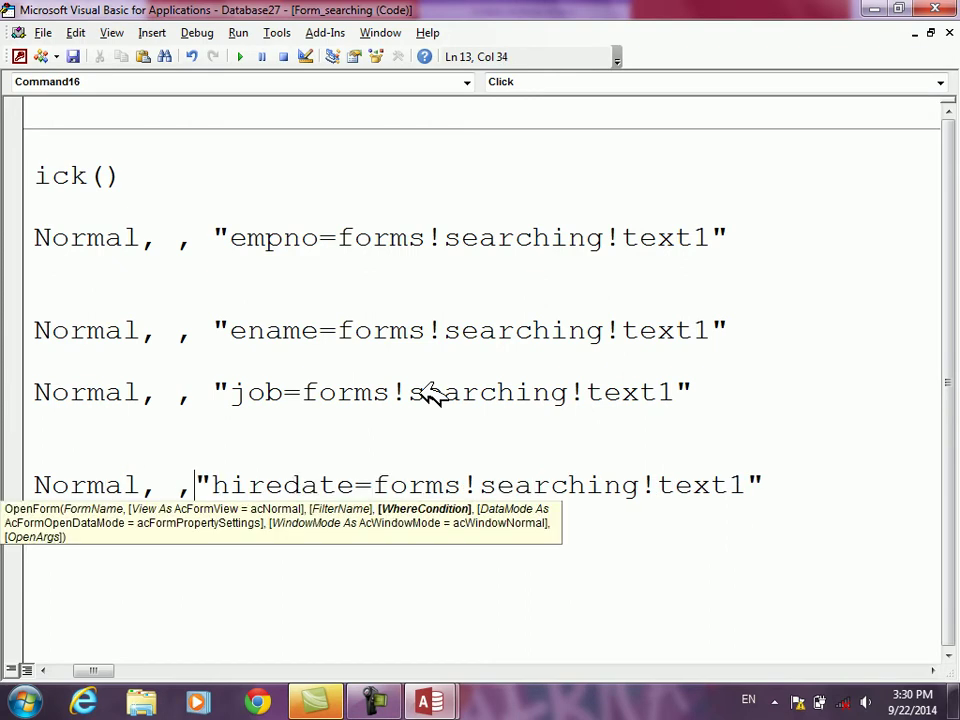
left_click(349, 598)
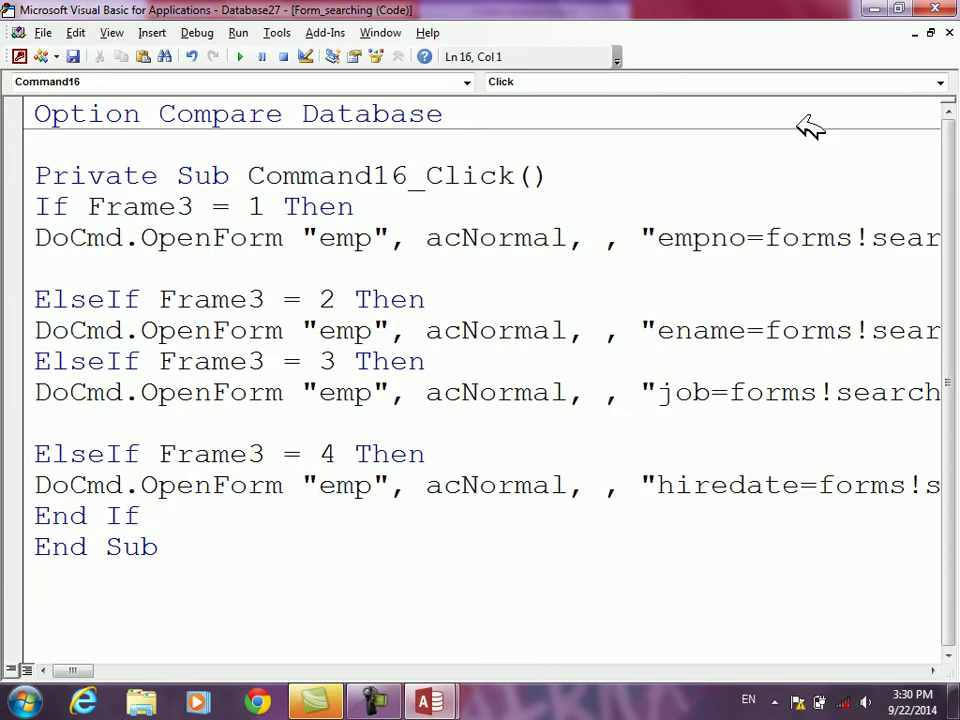
left_click(950, 8)
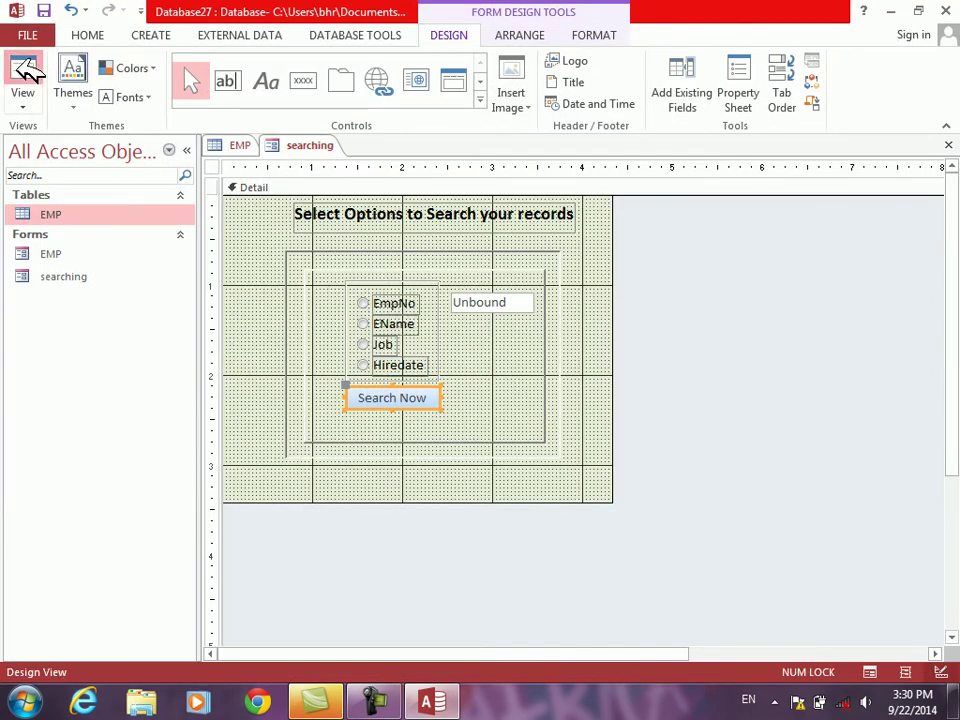
Step: Test the Hiredate 2/2/2013 search, get empty results, and close the EMP datasheet
left_click(26, 72)
left_click(403, 386)
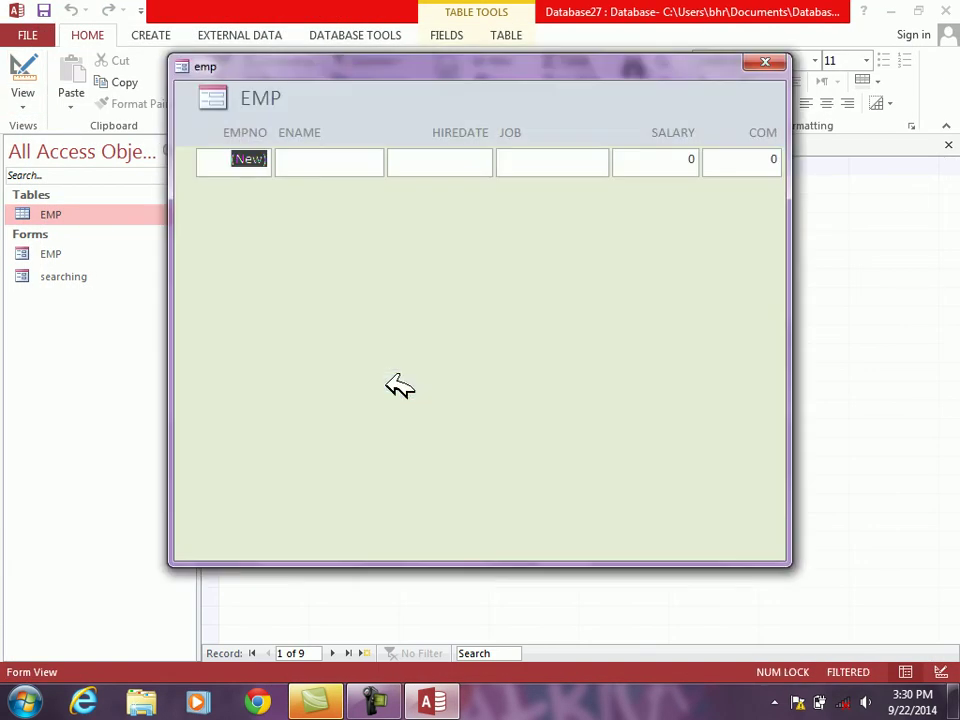
left_click(765, 62)
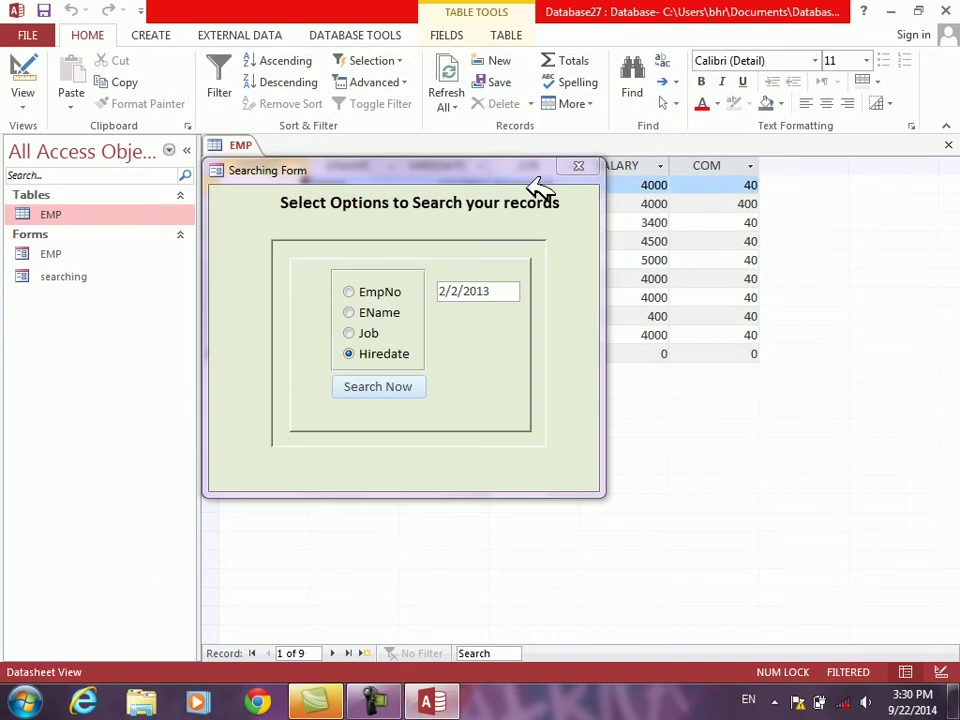
left_click_drag(517, 175, 513, 300)
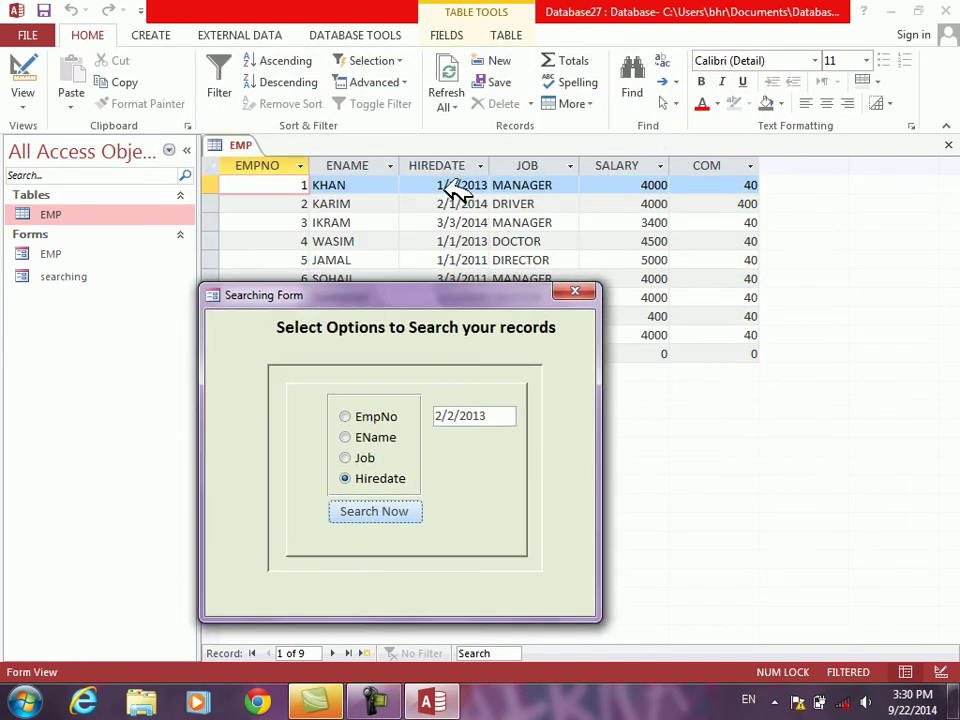
left_click(948, 145)
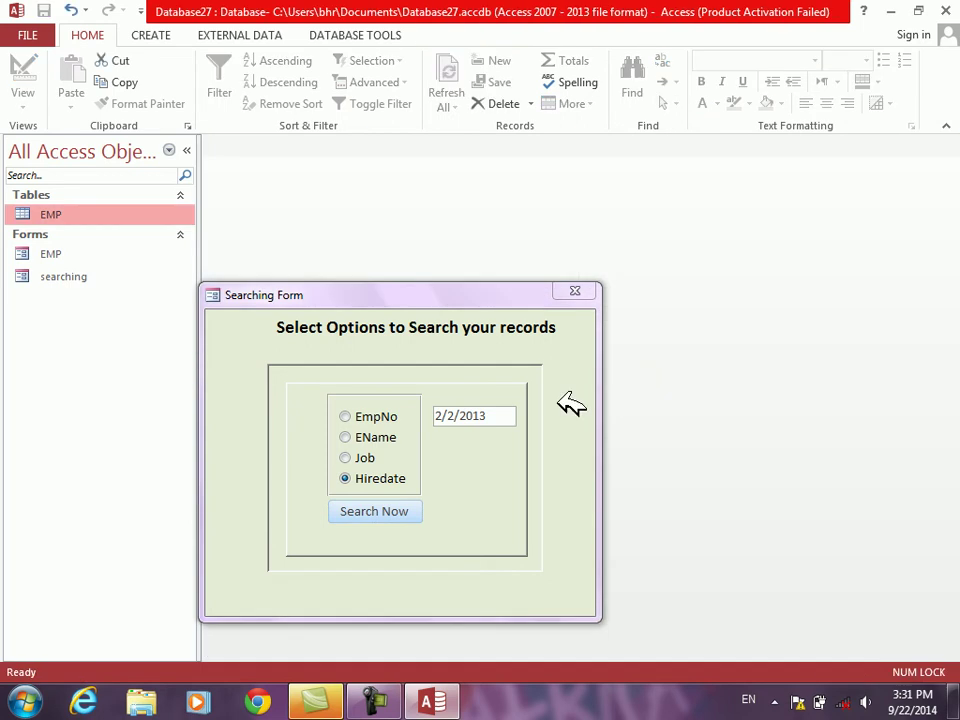
Step: Search by Hiredate 1/1/2013 and close the filtered results
left_click_drag(490, 411, 276, 405)
type("1/1")
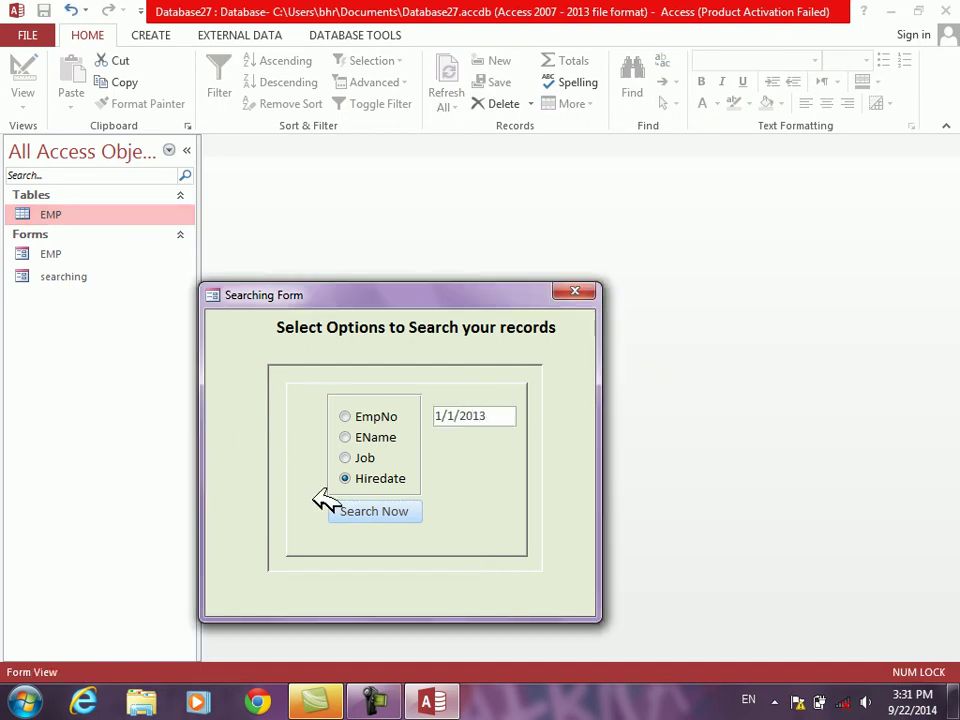
left_click(342, 506)
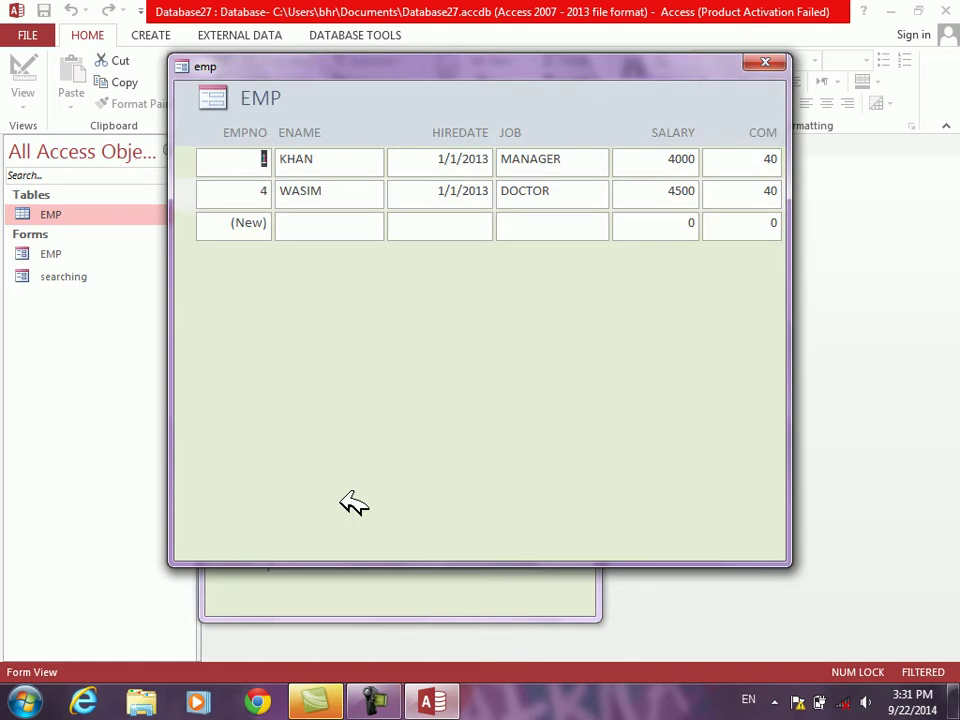
left_click(768, 60)
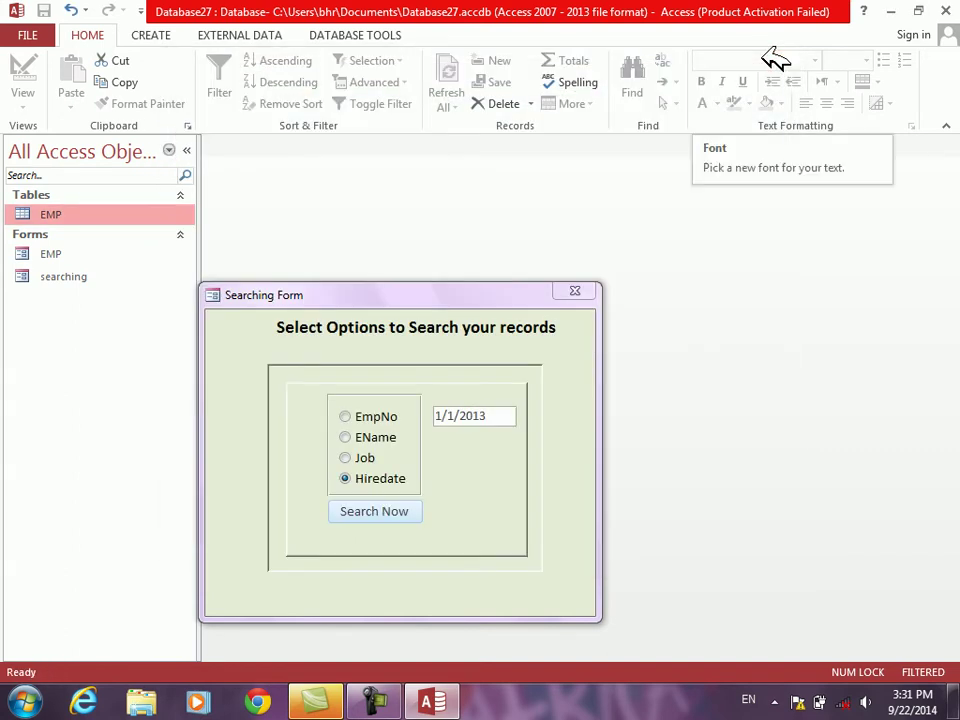
left_click_drag(460, 289, 470, 201)
left_click(383, 365)
left_click(377, 386)
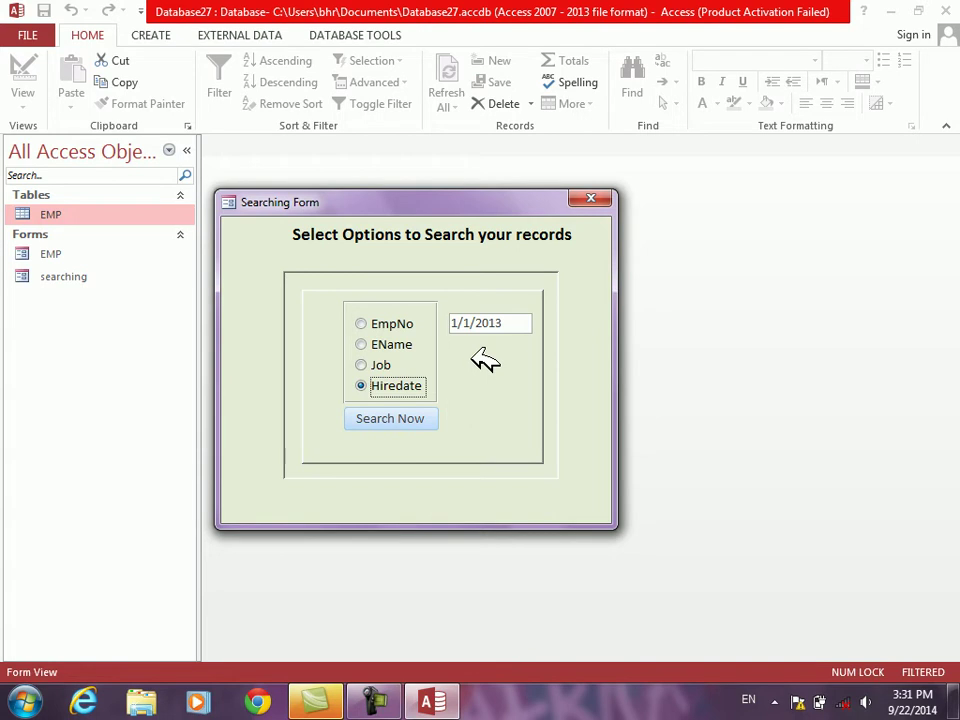
Step: Close the searching form saving its design changes, and minimize Access
left_click(591, 199)
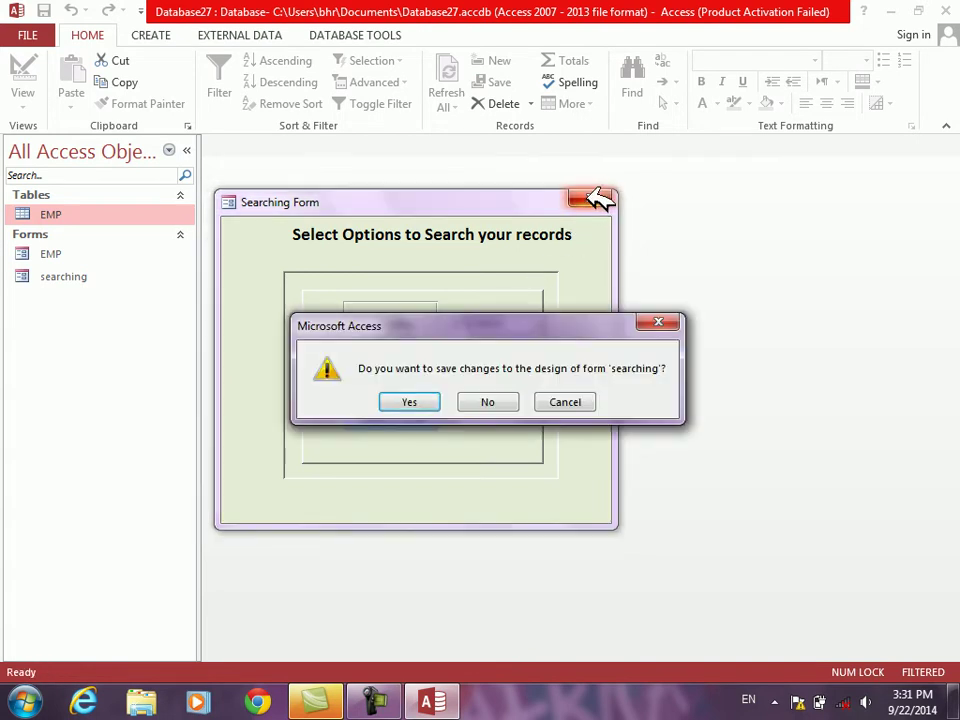
left_click(403, 403)
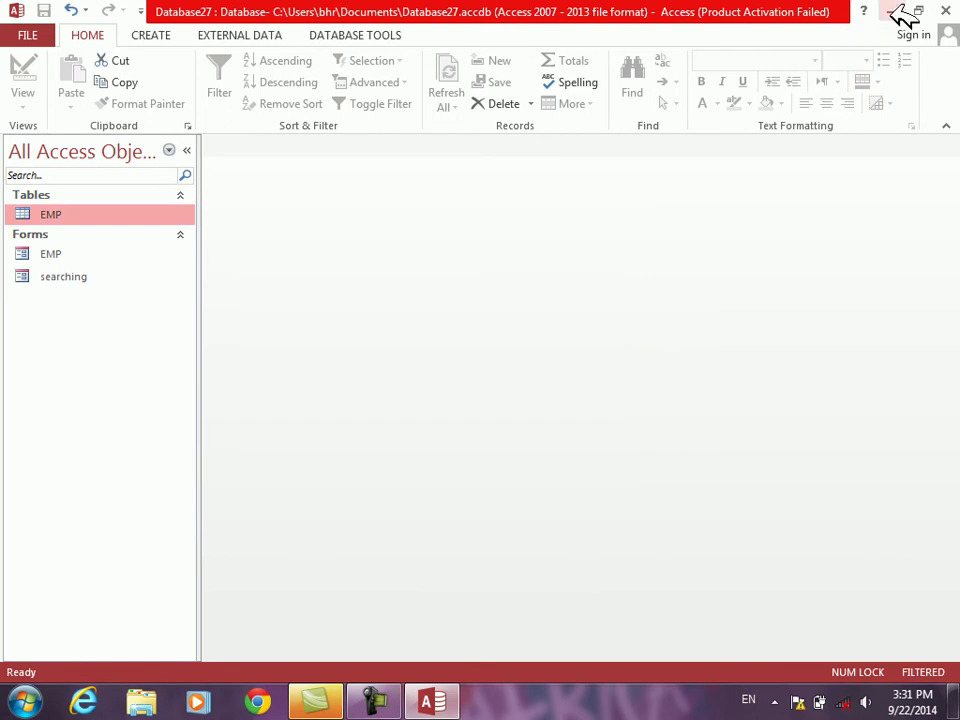
left_click(893, 10)
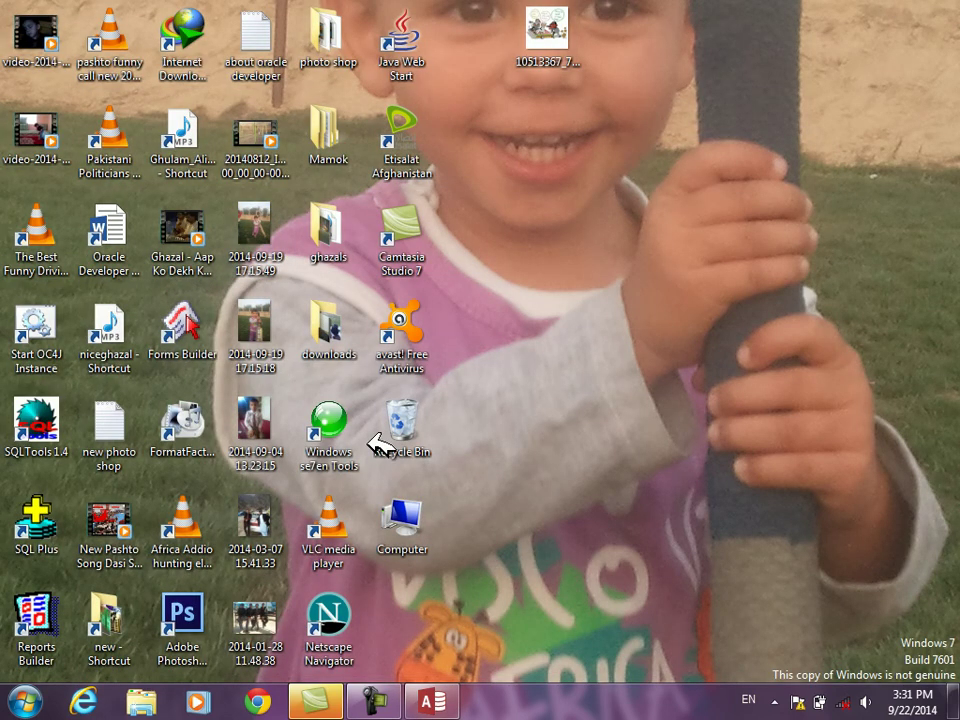
Step: Open the Regestrition form database from D:\Projects on the Public (D:) drive
double_click(405, 515)
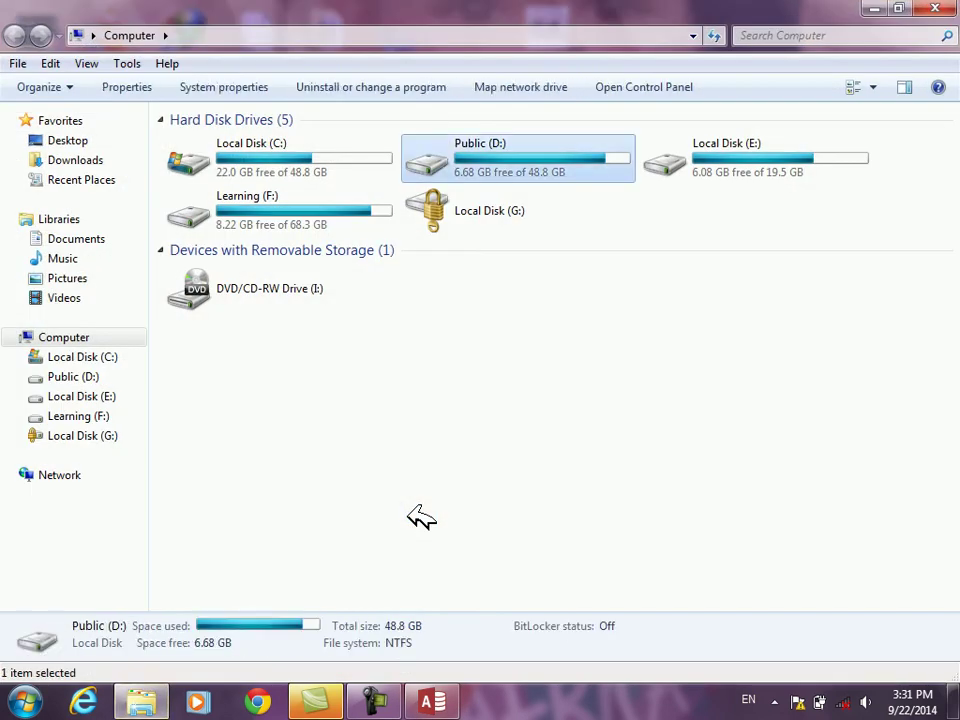
key("Return")
key("p")
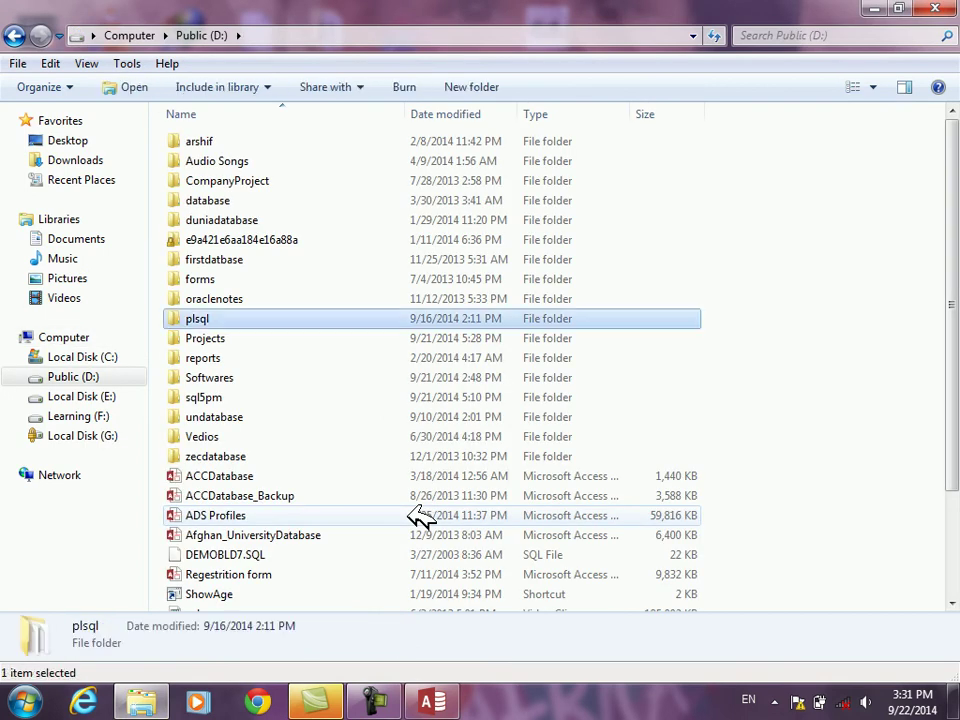
key("p")
key("Return")
key("a")
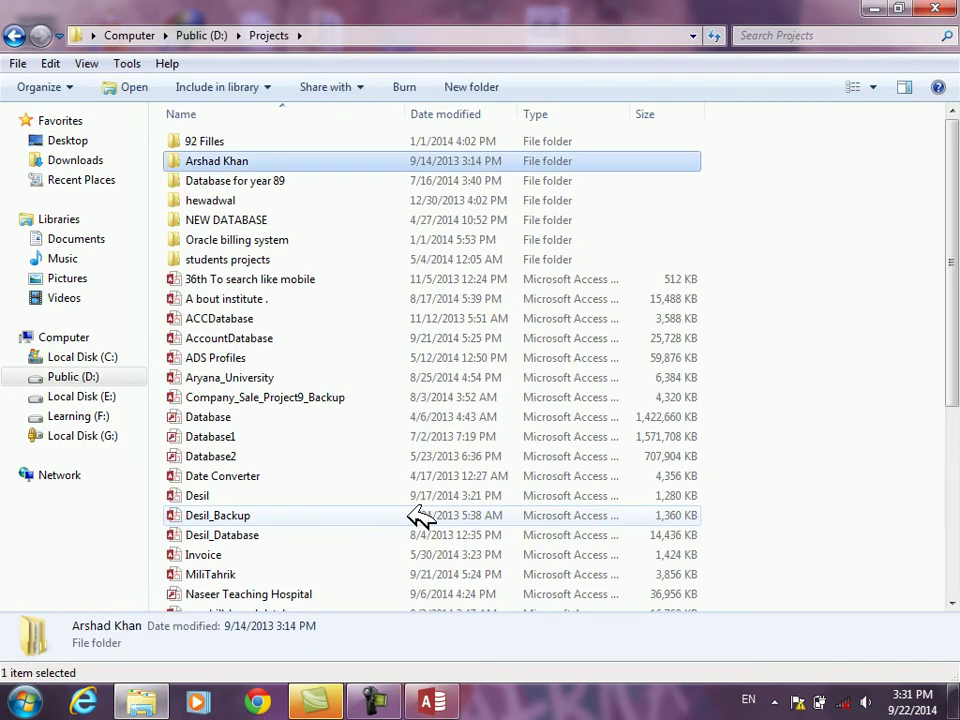
key("a")
key("Down")
key("Down")
key("Down")
key("Down")
key("Down")
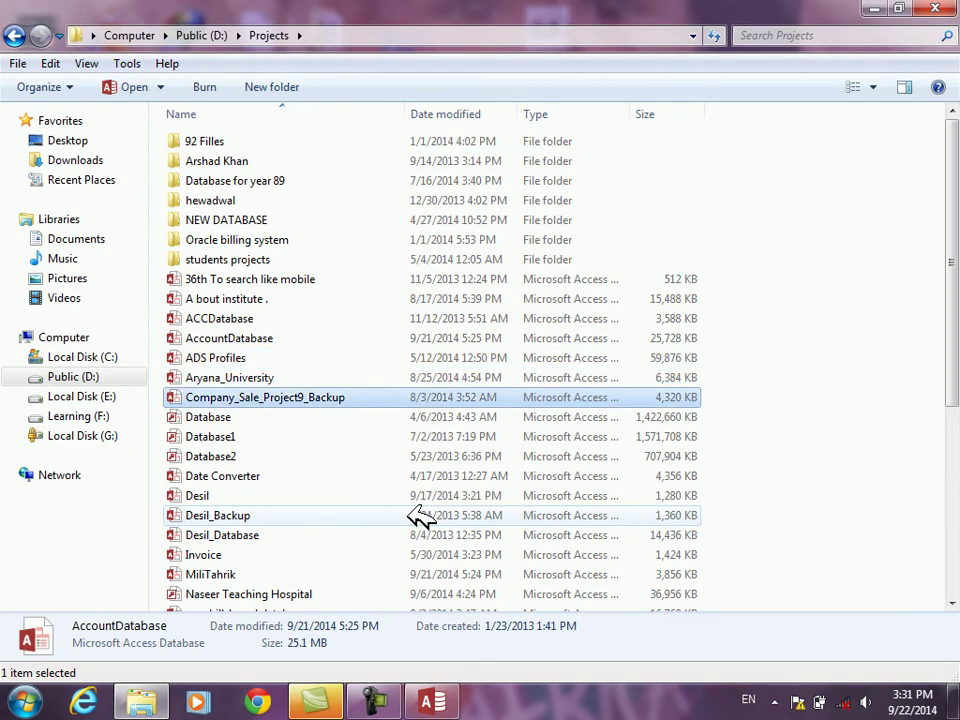
key("Down")
key("n")
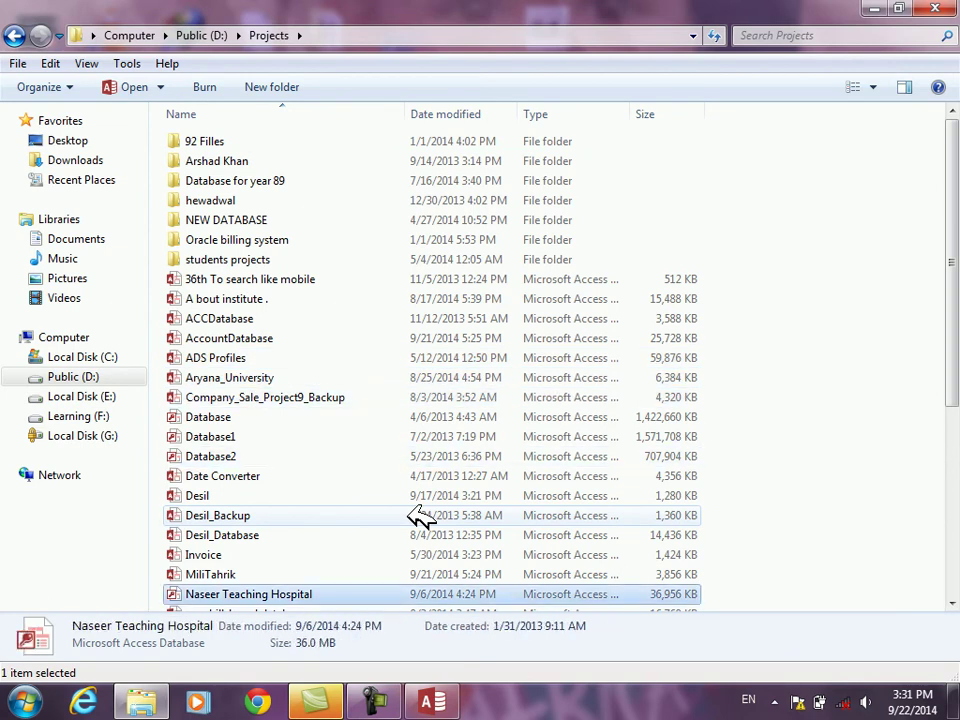
key("Down")
key("Down")
key("Down")
key("Down")
key("Down")
key("Down")
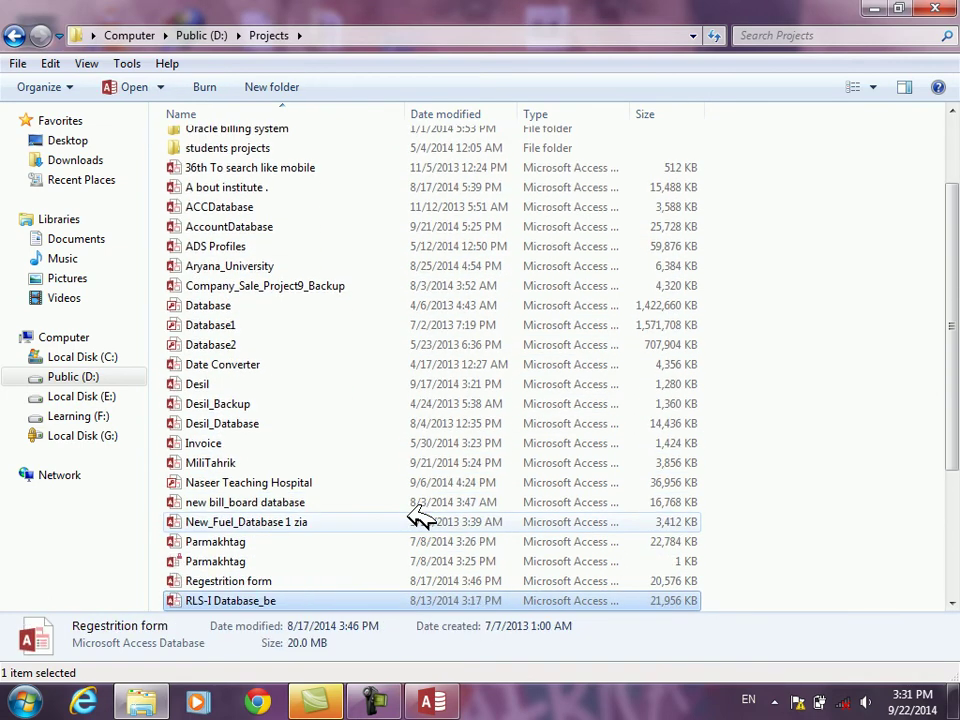
key("Up")
key("Return")
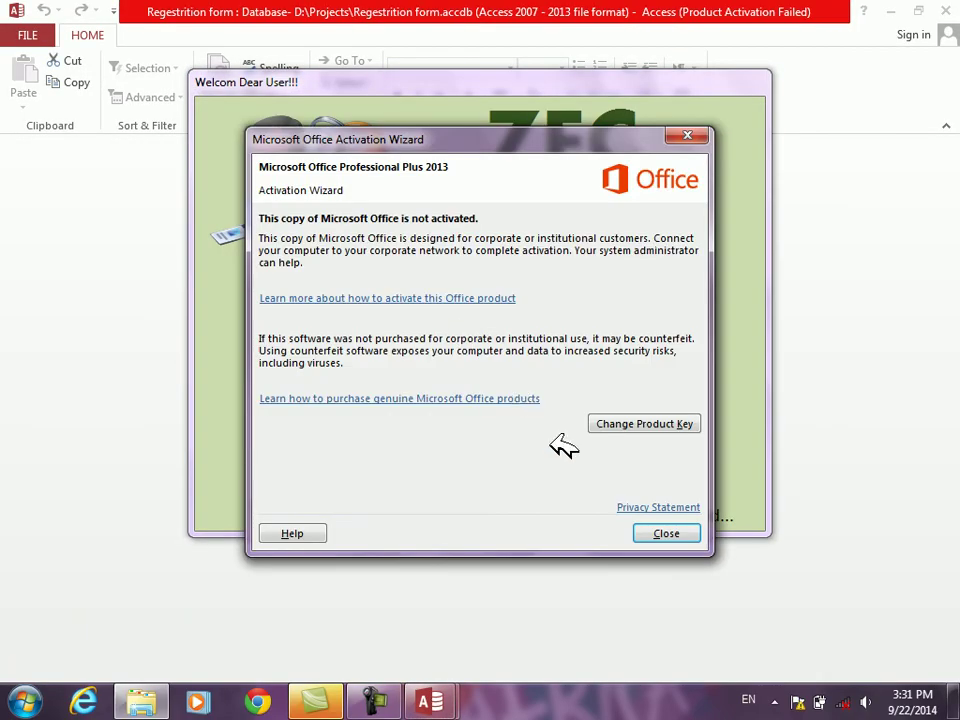
Step: Dismiss the activation notice, enter the Administrator password and log in to the main board
left_click(663, 536)
type("******")
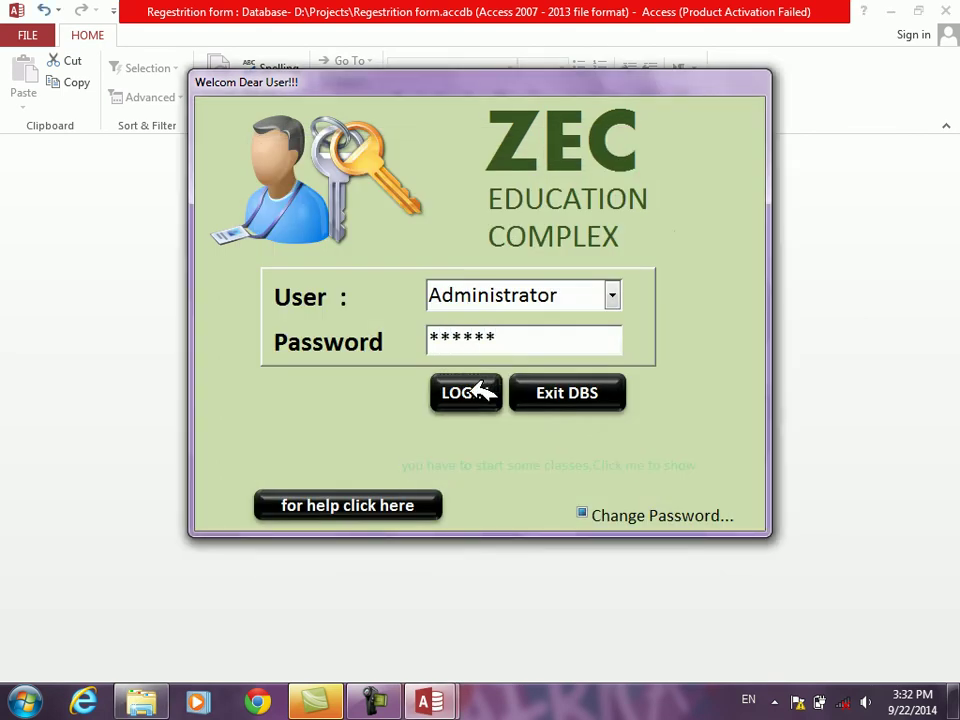
left_click(471, 392)
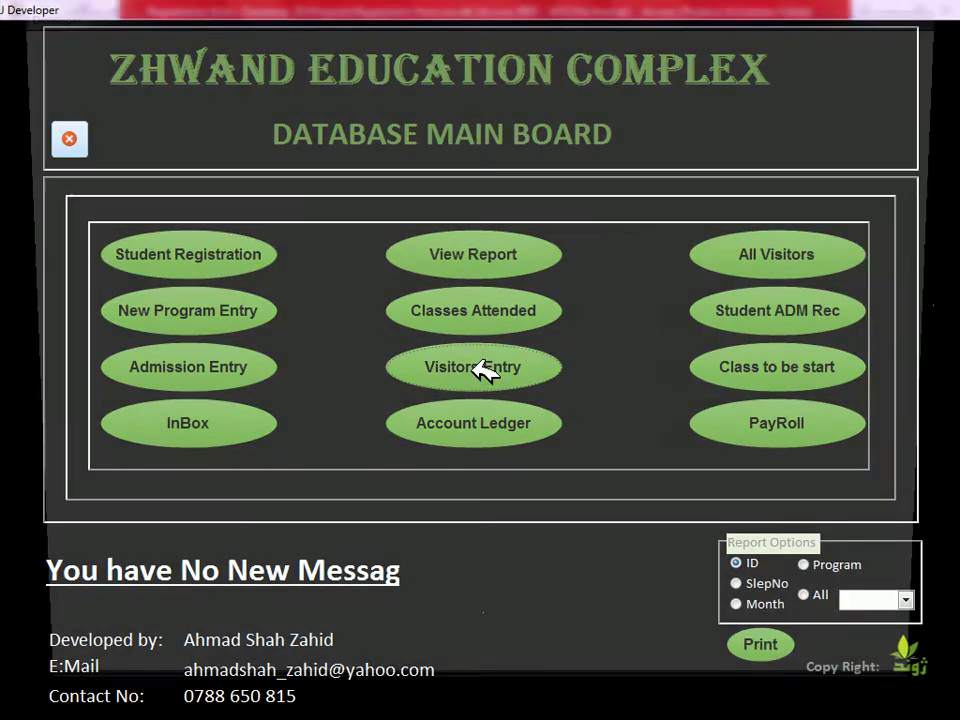
Step: Open the Visitors Entry form and look through the student name list
left_click(485, 370)
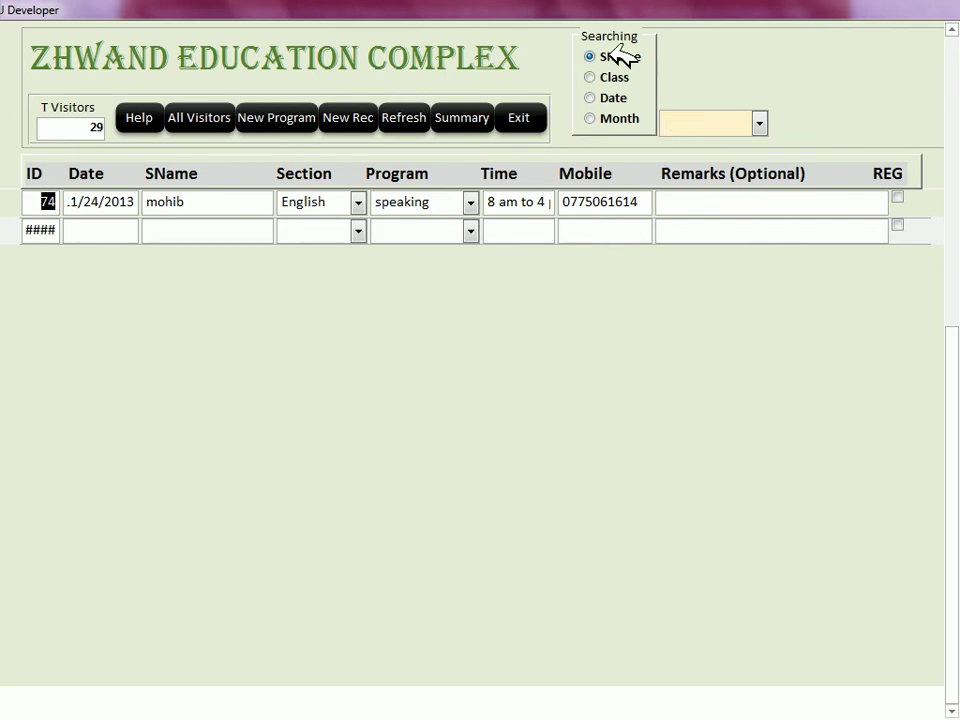
left_click(760, 122)
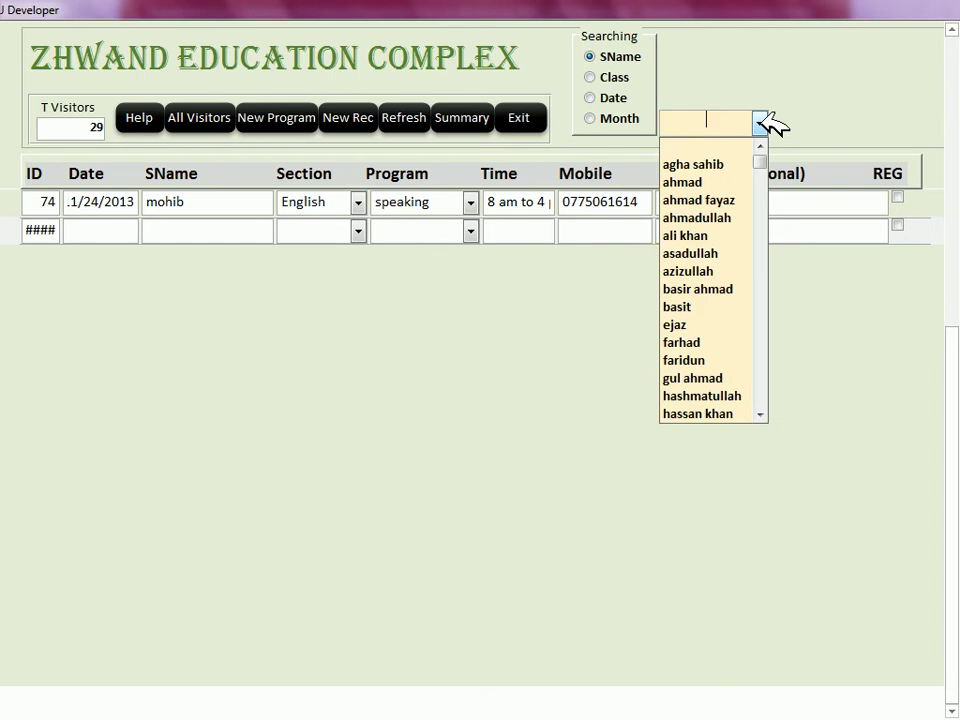
left_click(762, 120)
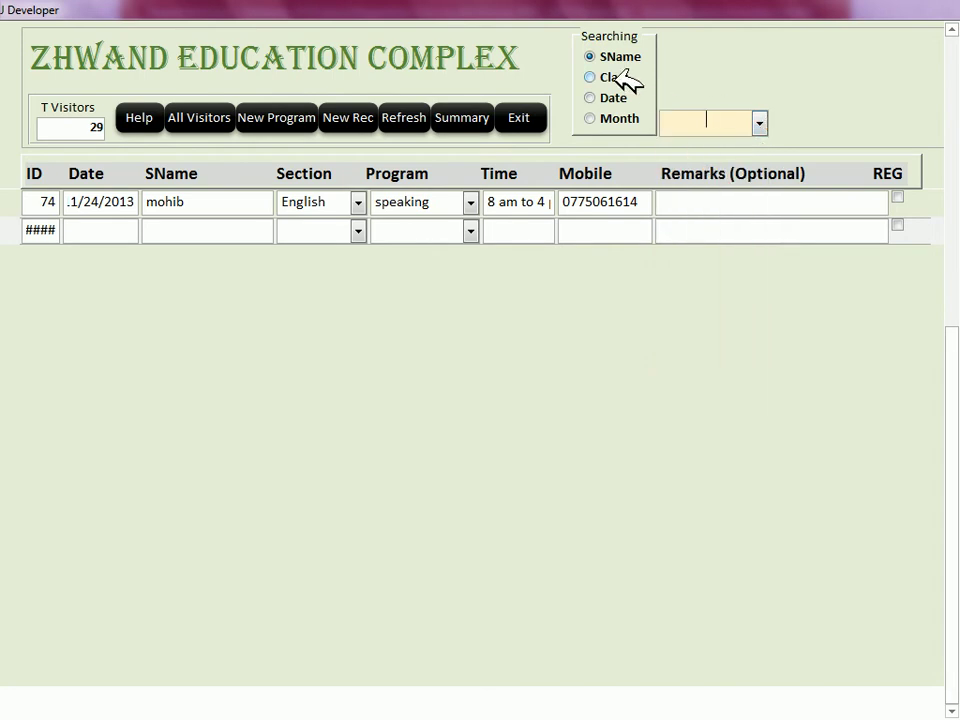
Step: Search visitors by Class, filtering first to BEL and then to CIT
left_click(620, 77)
left_click(760, 122)
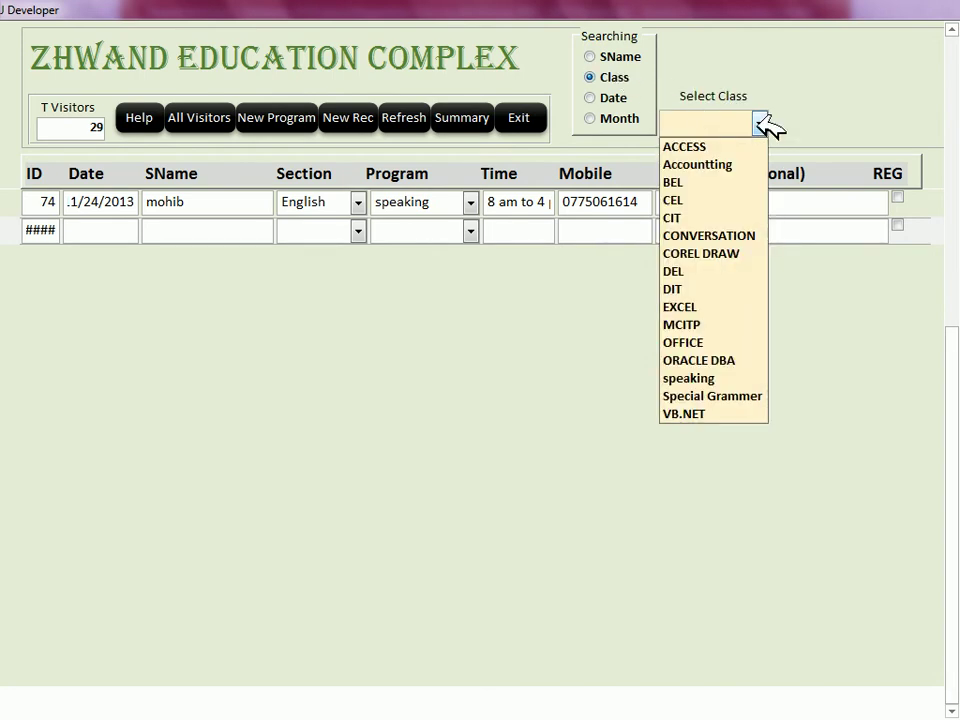
left_click(696, 183)
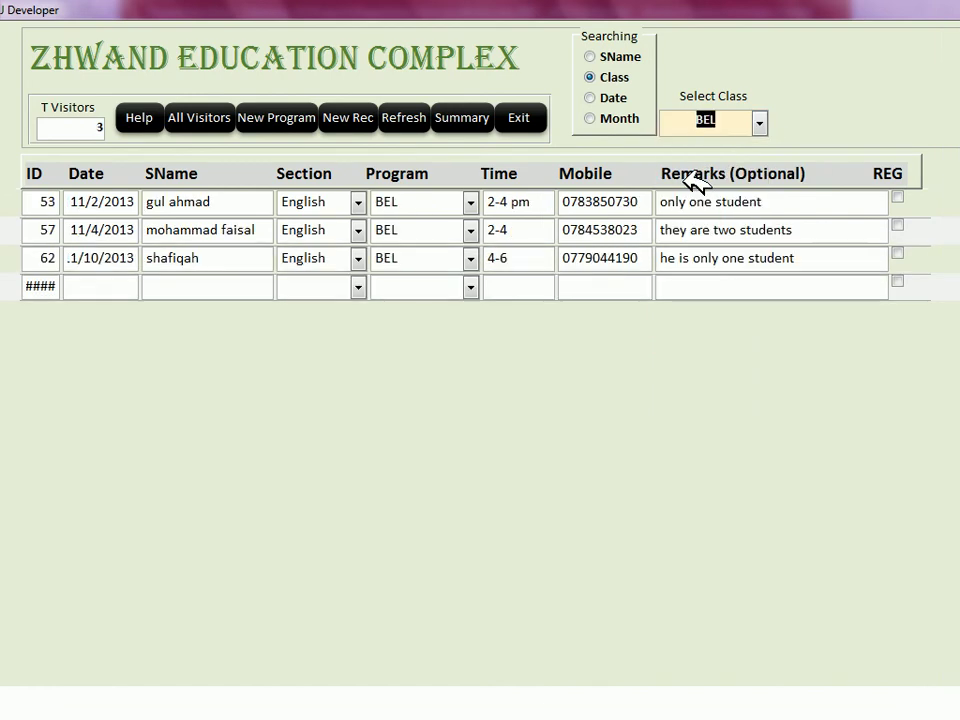
left_click(760, 122)
left_click(705, 217)
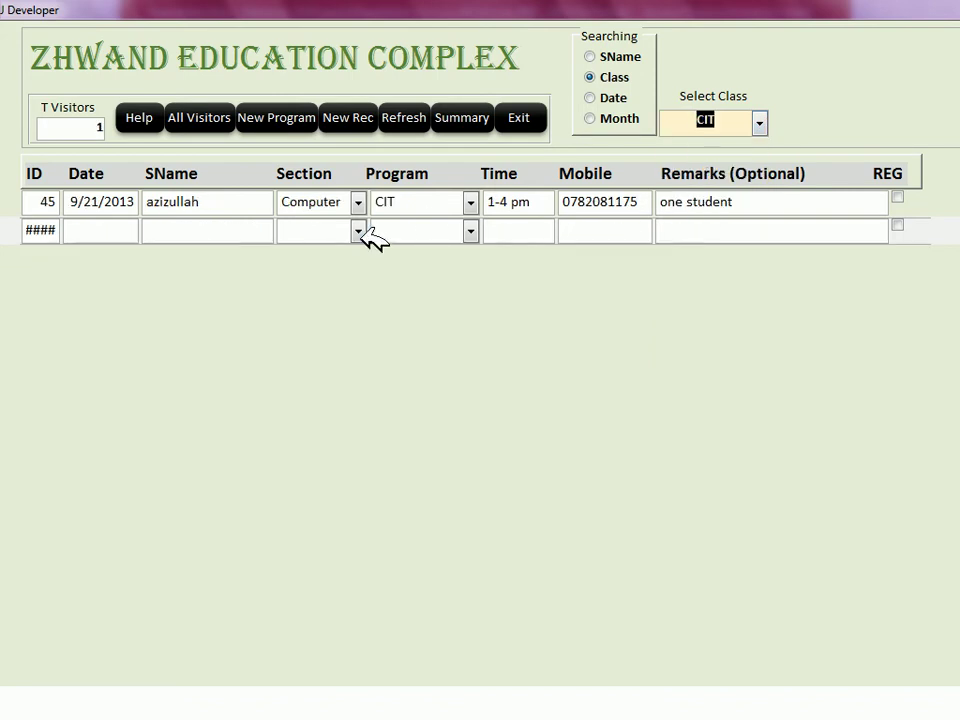
Step: Search by Date, stepping through dates from 9/14/2013 to 11/9/2013 and back to 10/27/2013
left_click(591, 98)
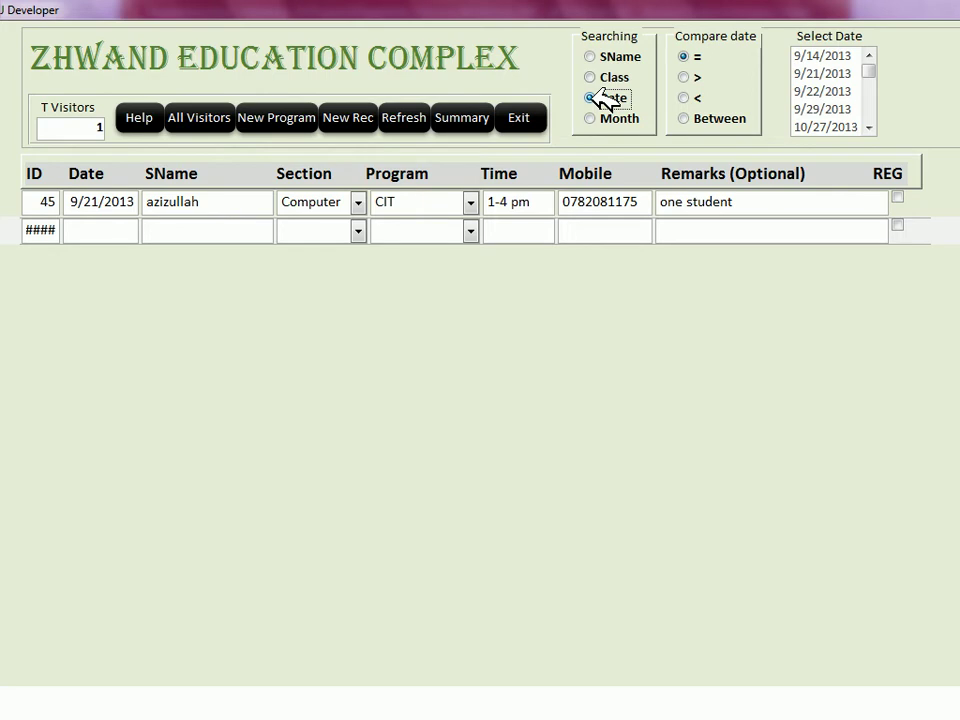
left_click(816, 57)
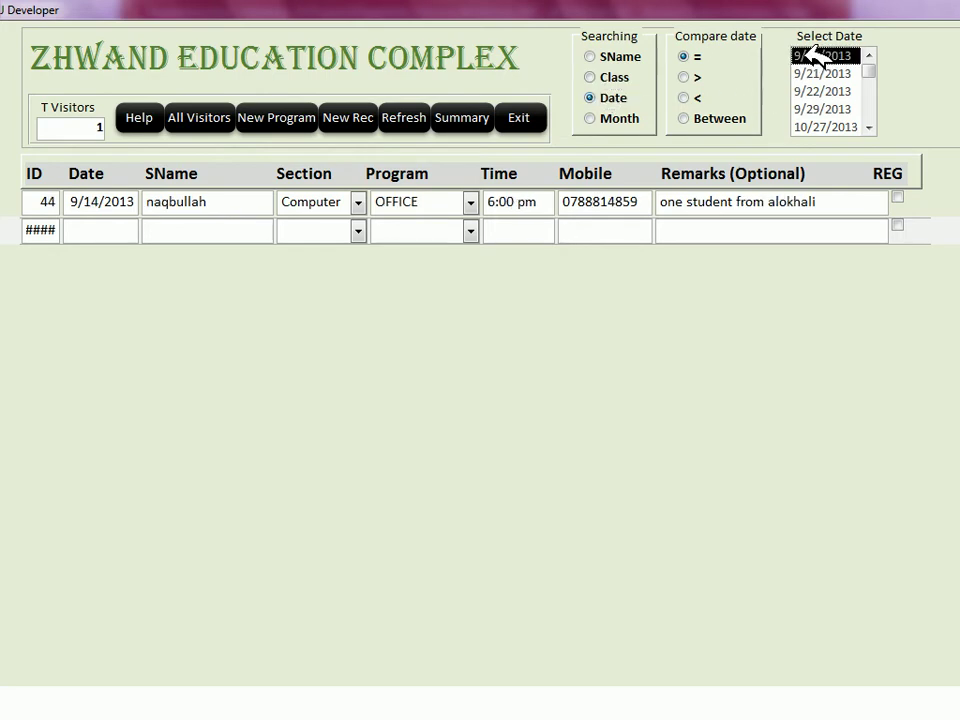
key("Down")
key("Down")
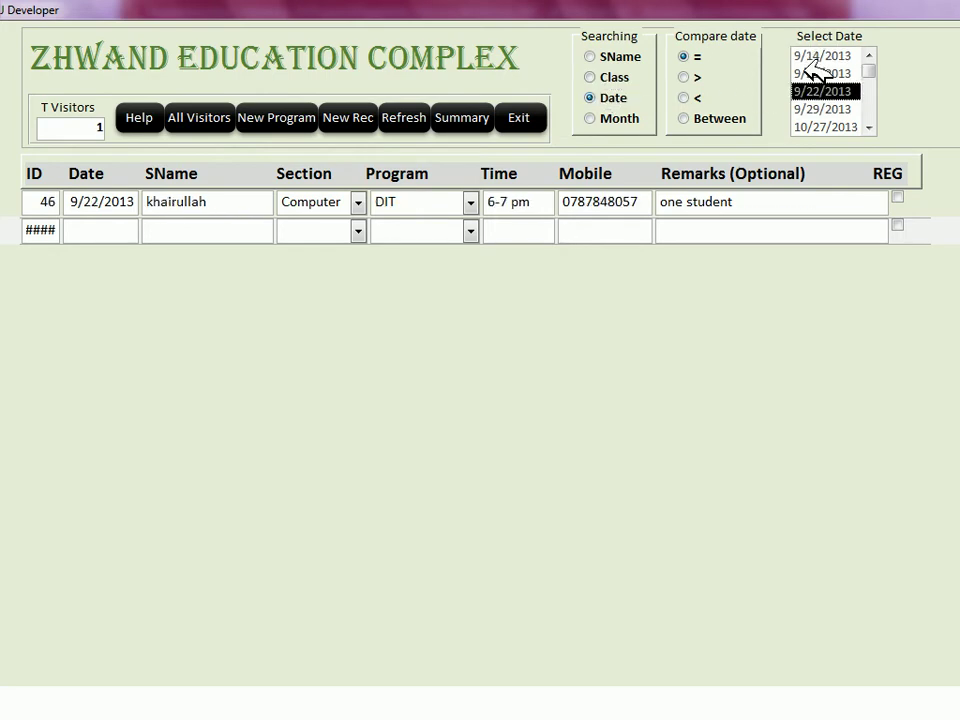
key("Down")
key("Down")
key("Down")
key("Down")
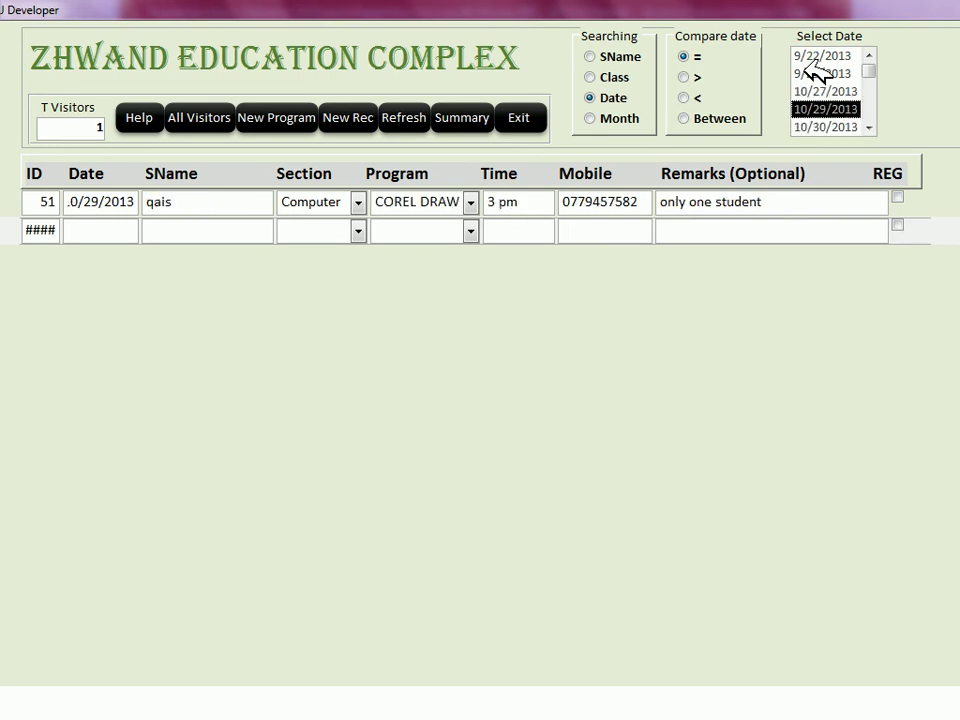
key("Down")
key("Down")
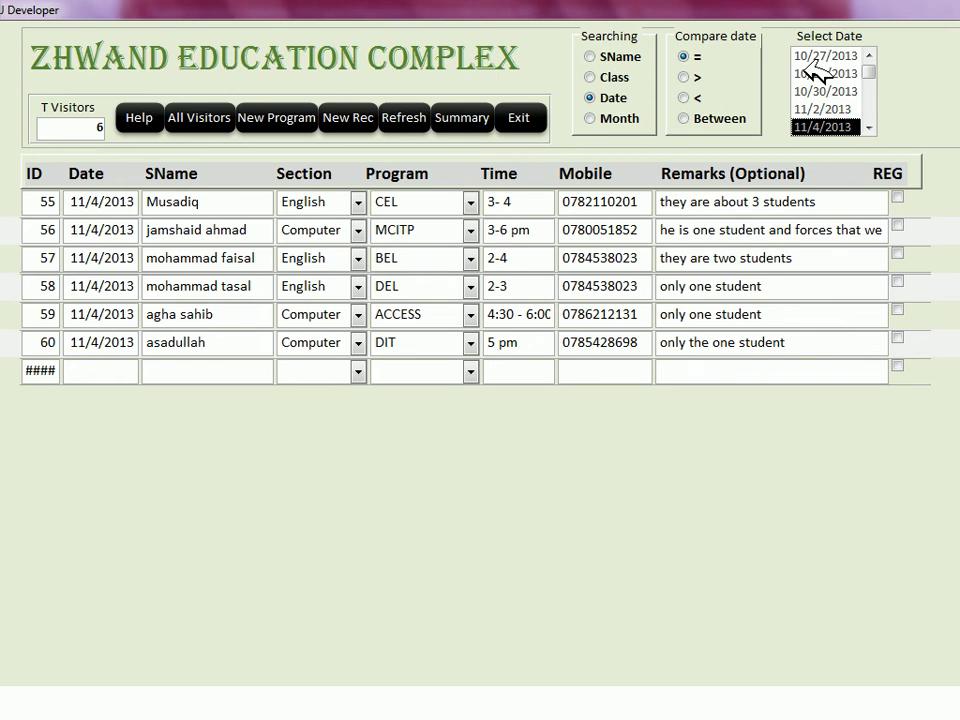
key("Down")
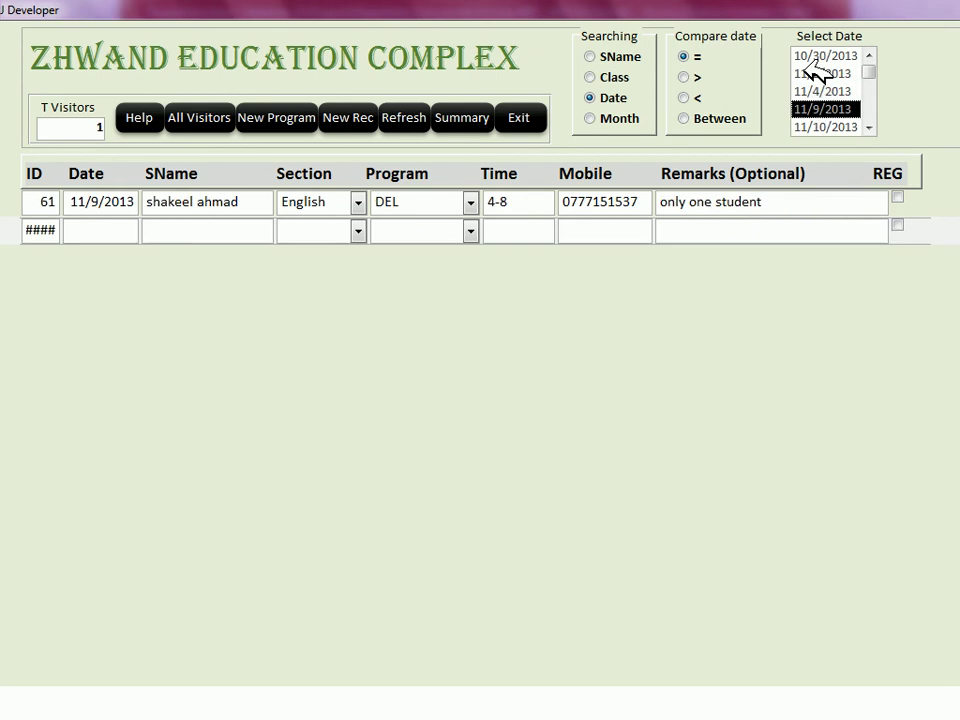
key("Up")
key("Up")
key("Up")
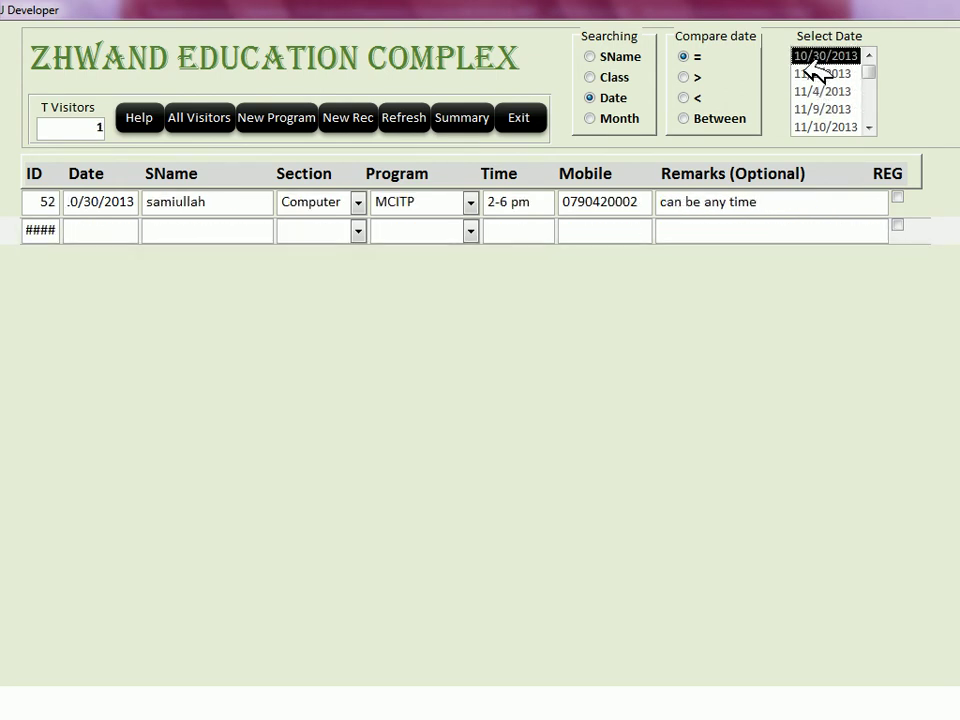
key("Up")
key("Up")
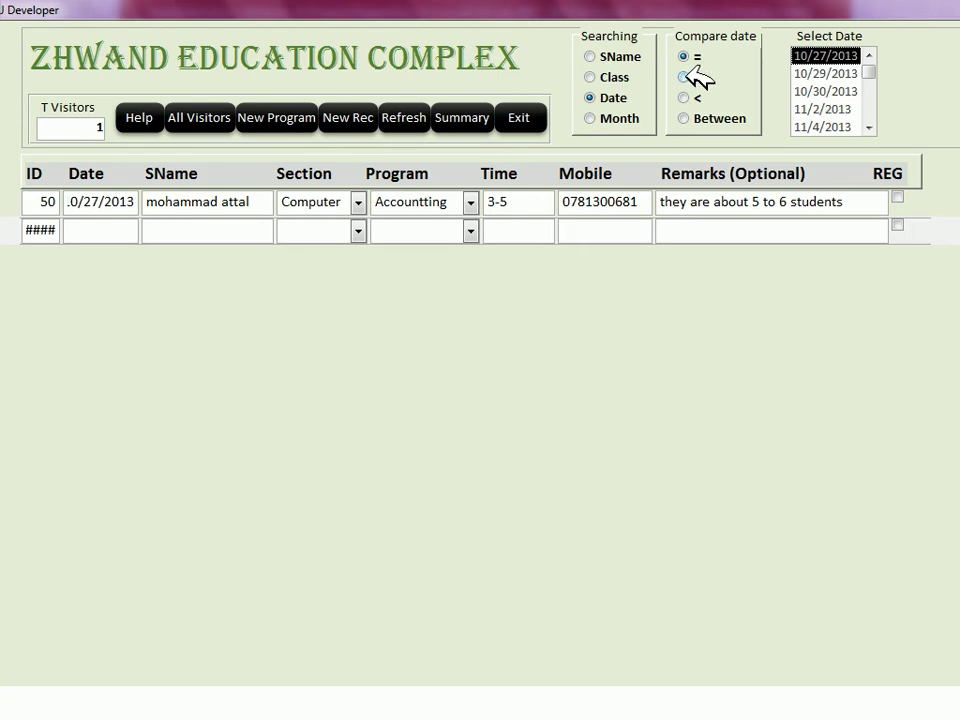
Step: Filter for dates later than cutoffs 10/29, 10/30, 11/2 and 11/4/2013
left_click(690, 78)
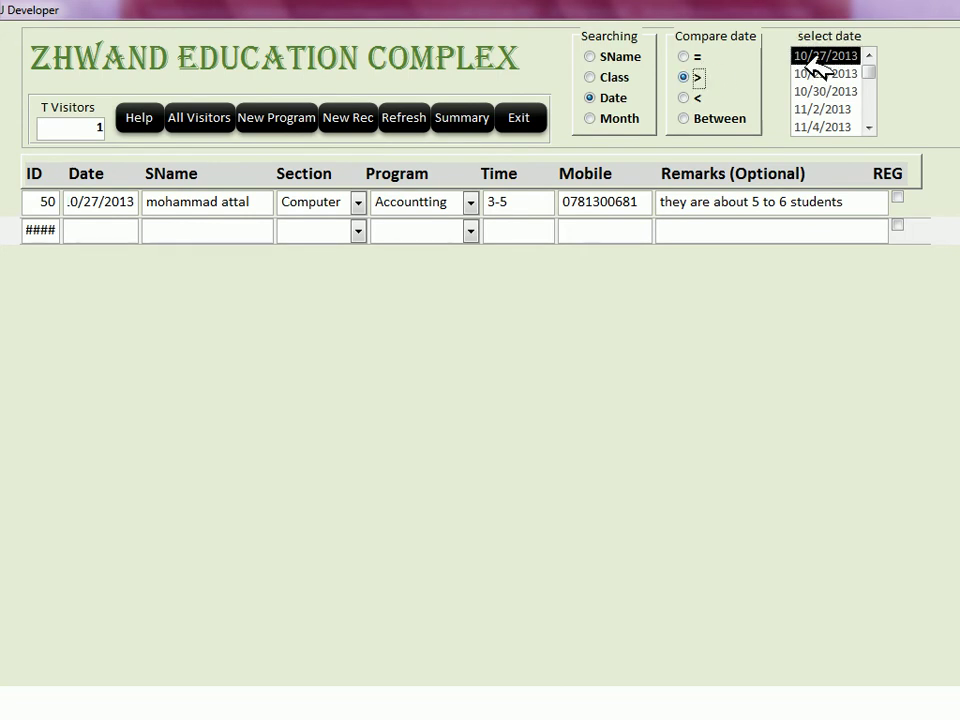
left_click(815, 73)
left_click(828, 91)
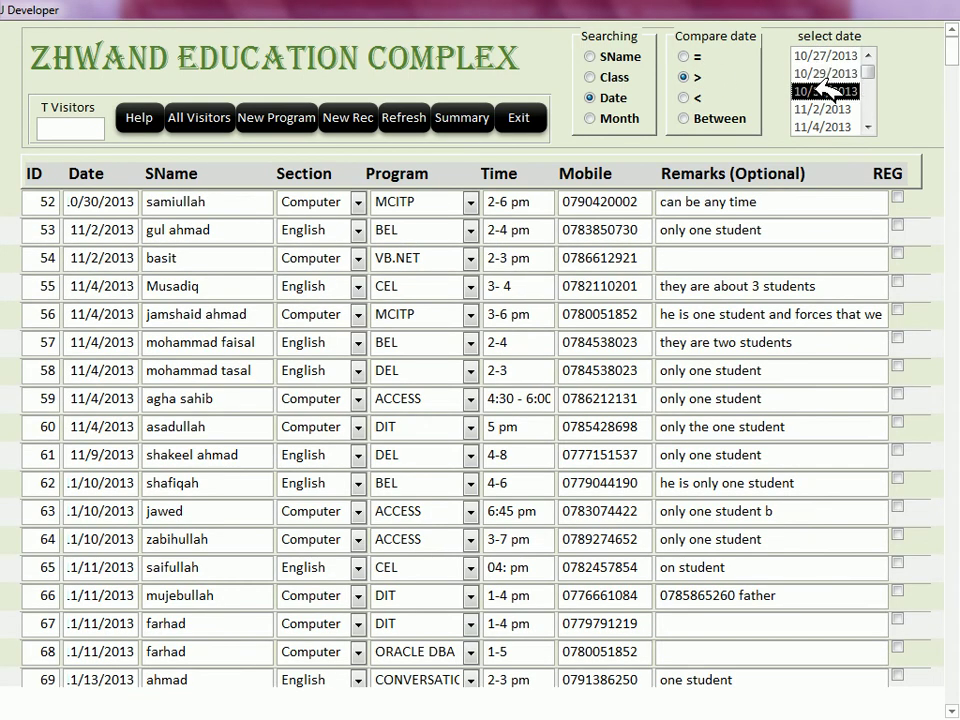
left_click(828, 109)
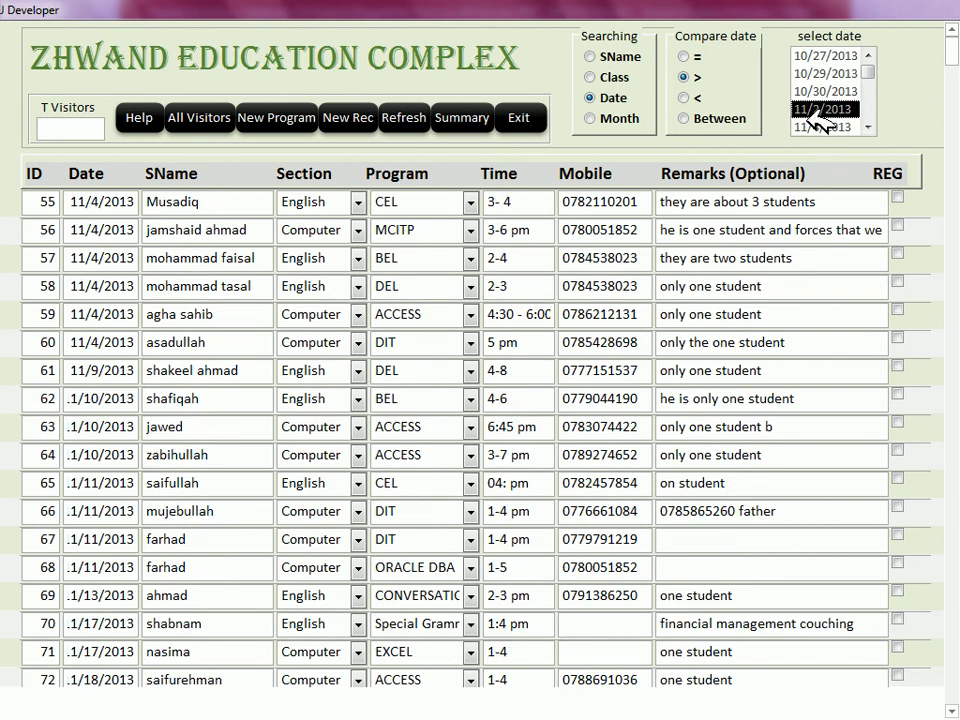
left_click(818, 126)
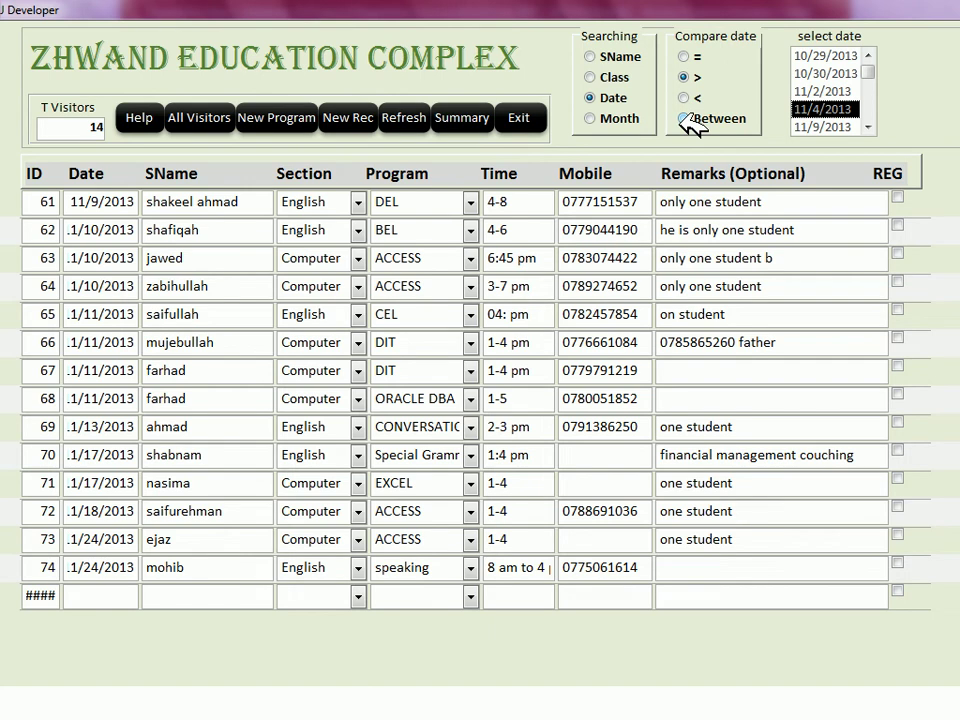
Step: Use a Between range with Date from 11/4/2013 and Date to 11/2/2013
left_click(686, 119)
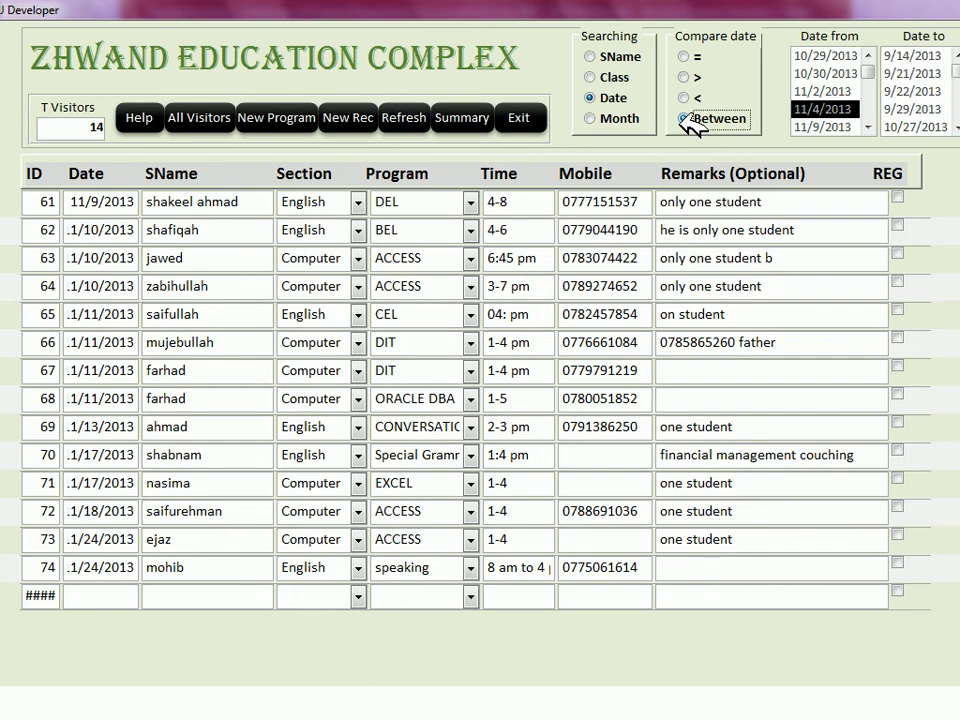
left_click(822, 73)
left_click(900, 109)
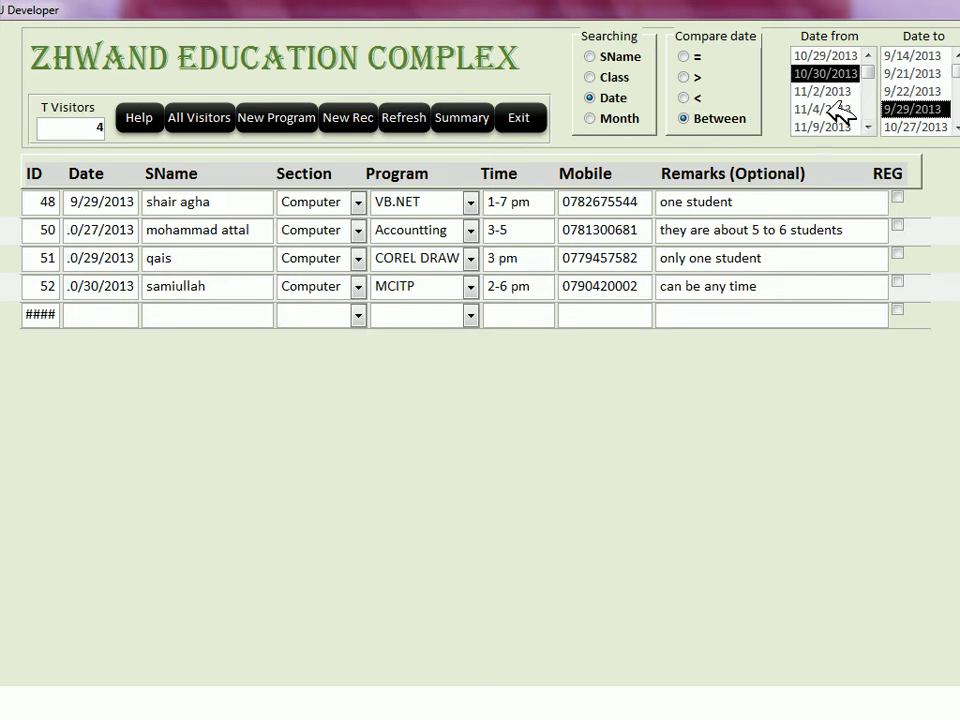
left_click(838, 109)
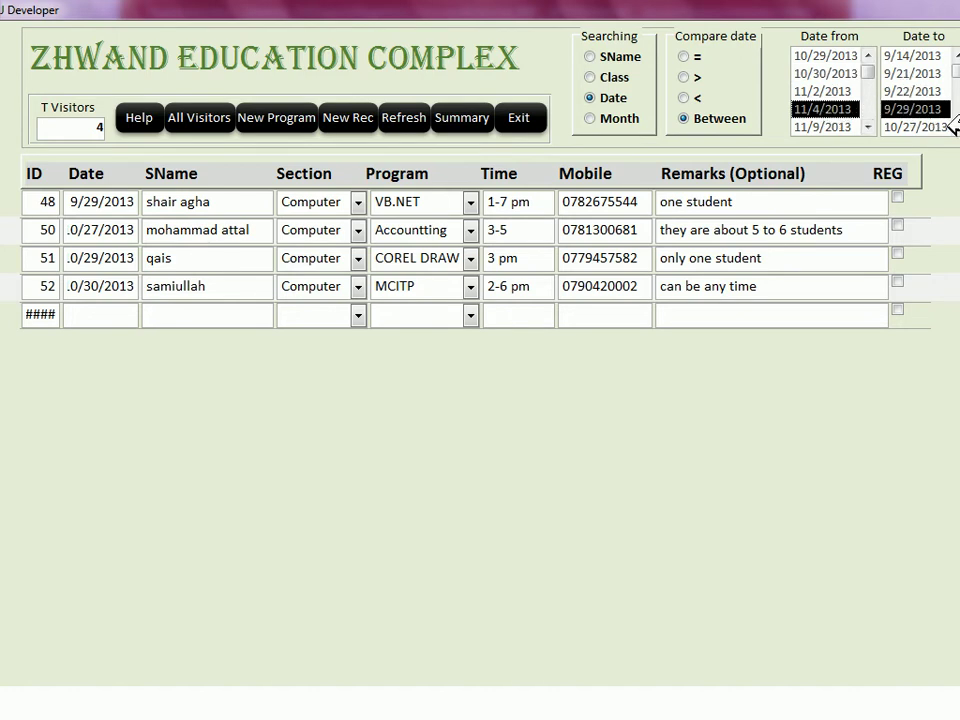
scroll(940, 120, "down", 1)
left_click(938, 124)
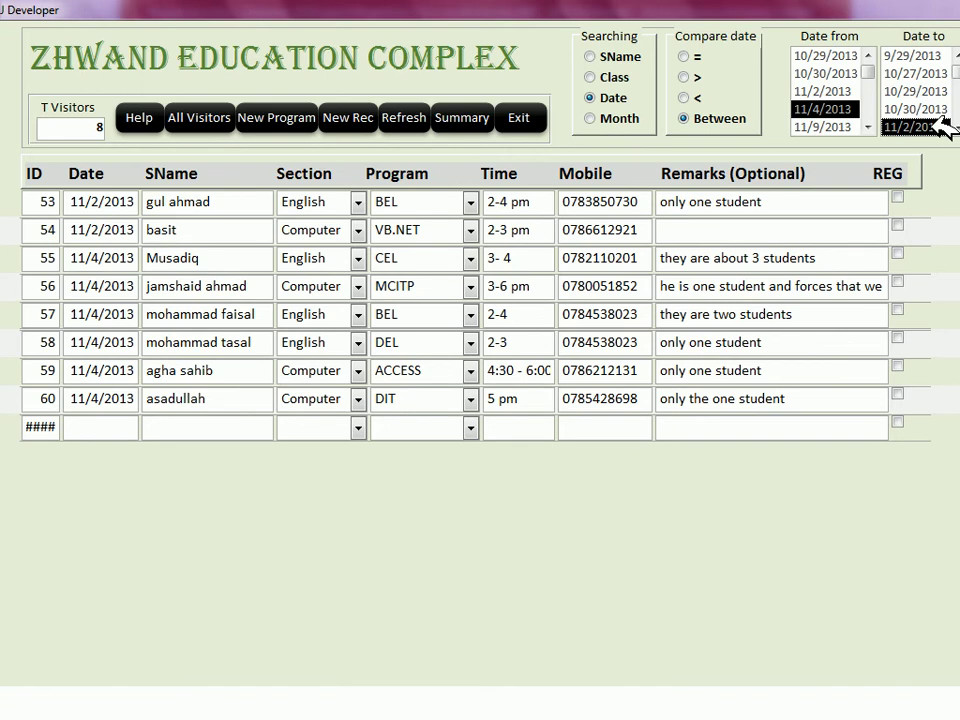
Step: Search by Month, filtering visitors to Nov, then Oct, then Sep
left_click(592, 117)
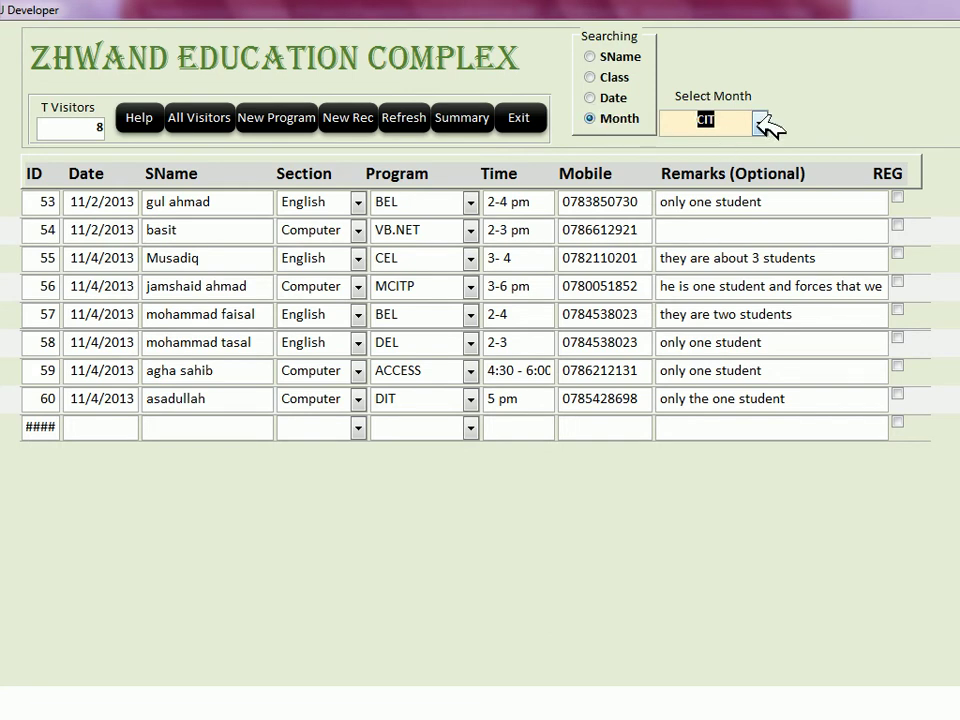
left_click(759, 121)
left_click(690, 148)
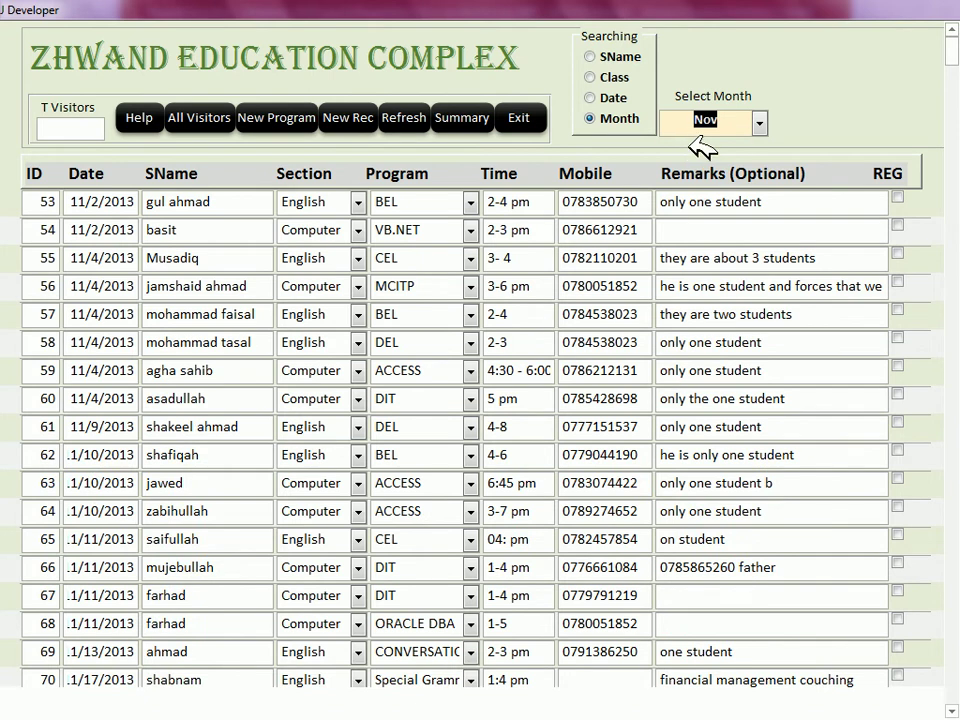
left_click(762, 121)
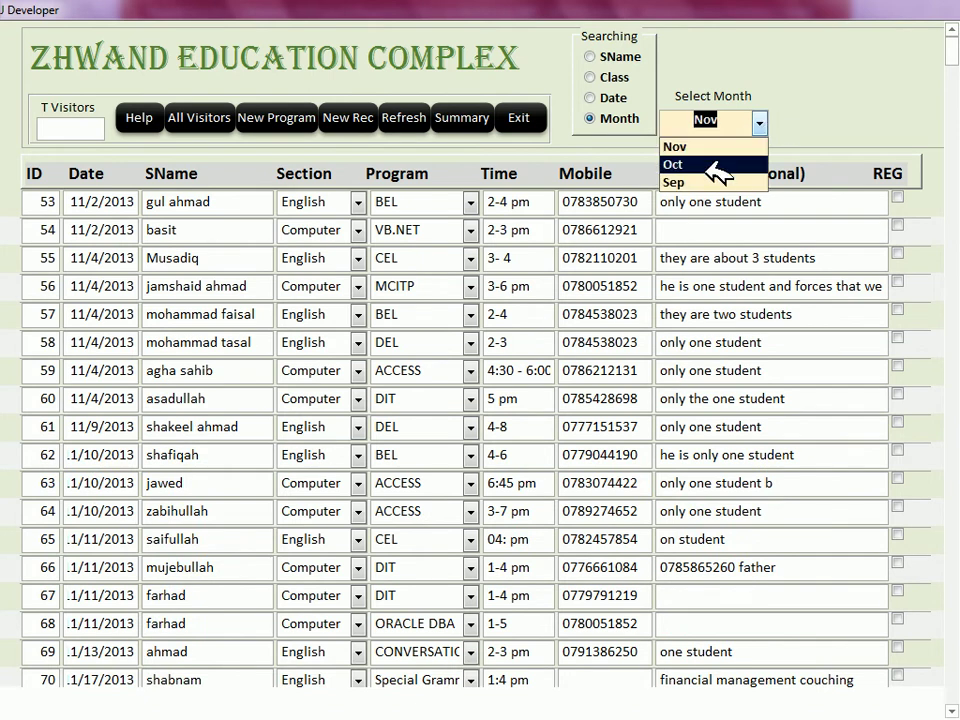
left_click(745, 164)
left_click(761, 122)
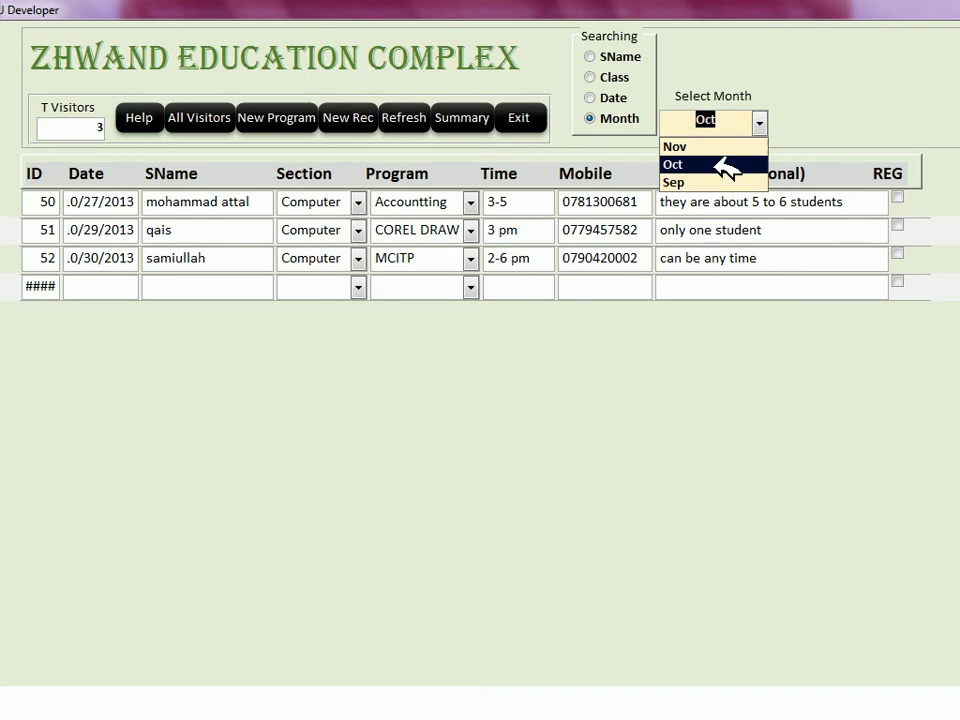
left_click(712, 184)
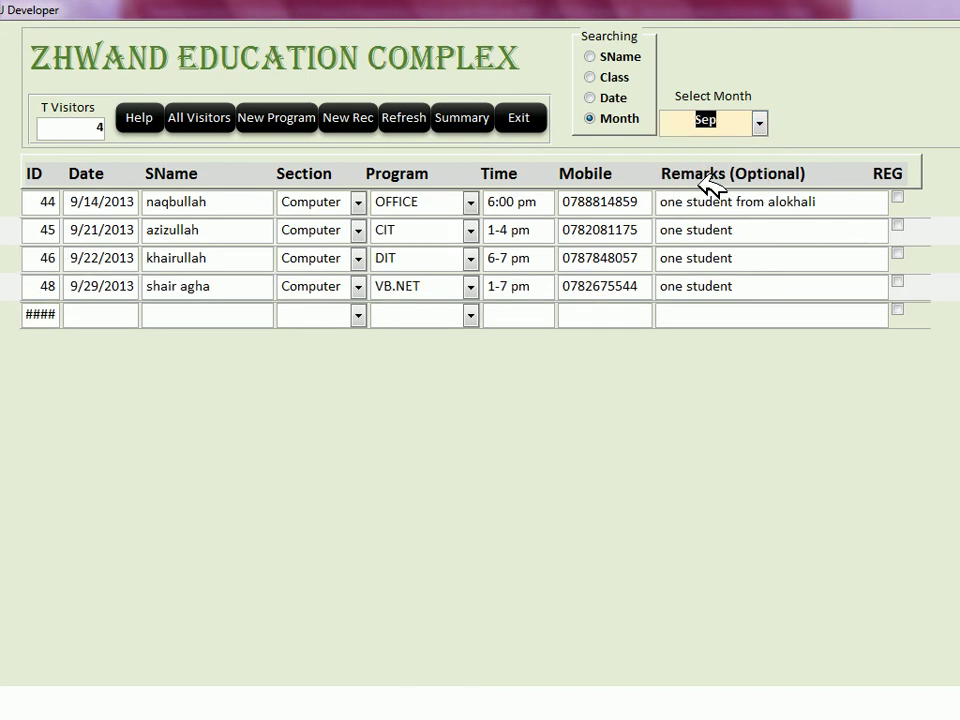
Step: Search by Date with a Between range, trying several dates and ending at 10/29/2013
left_click(590, 97)
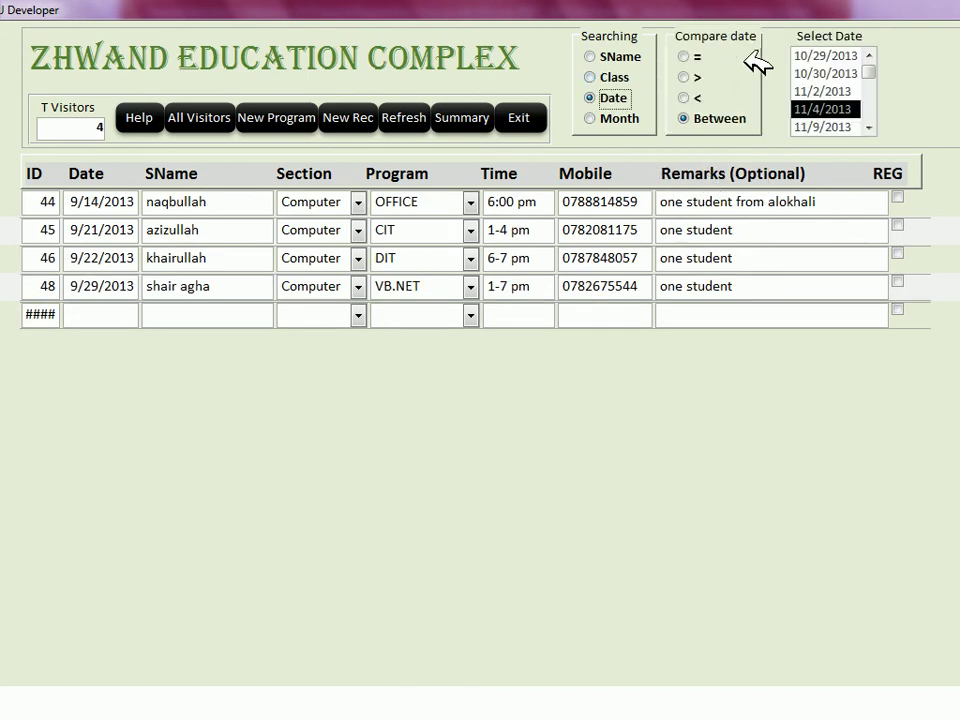
left_click(691, 97)
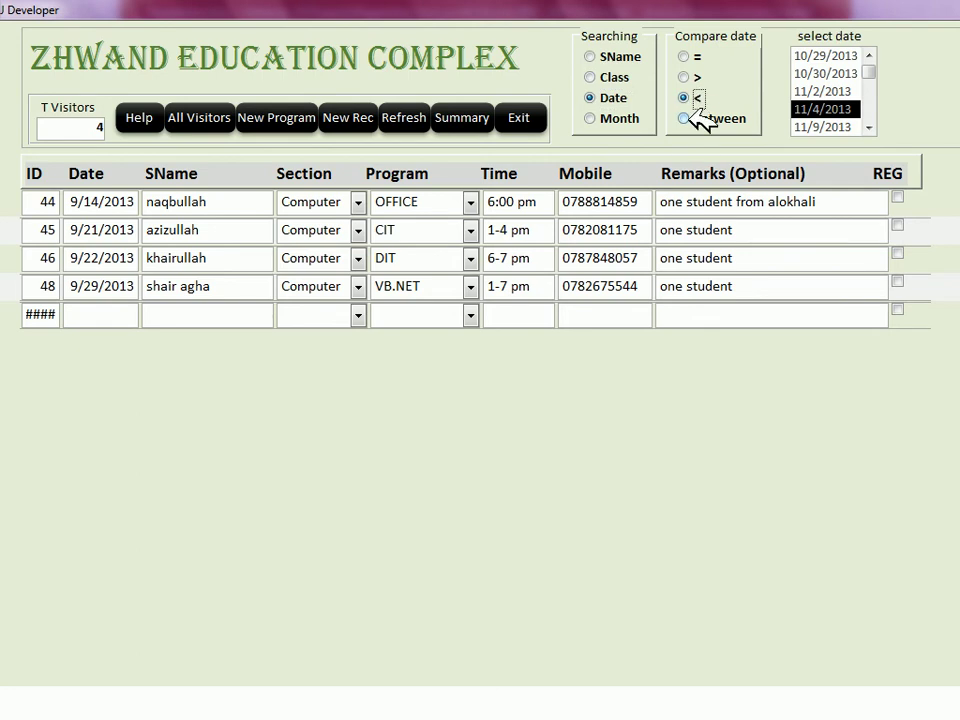
left_click(705, 120)
scroll(913, 62, "up", 1)
left_click(920, 56)
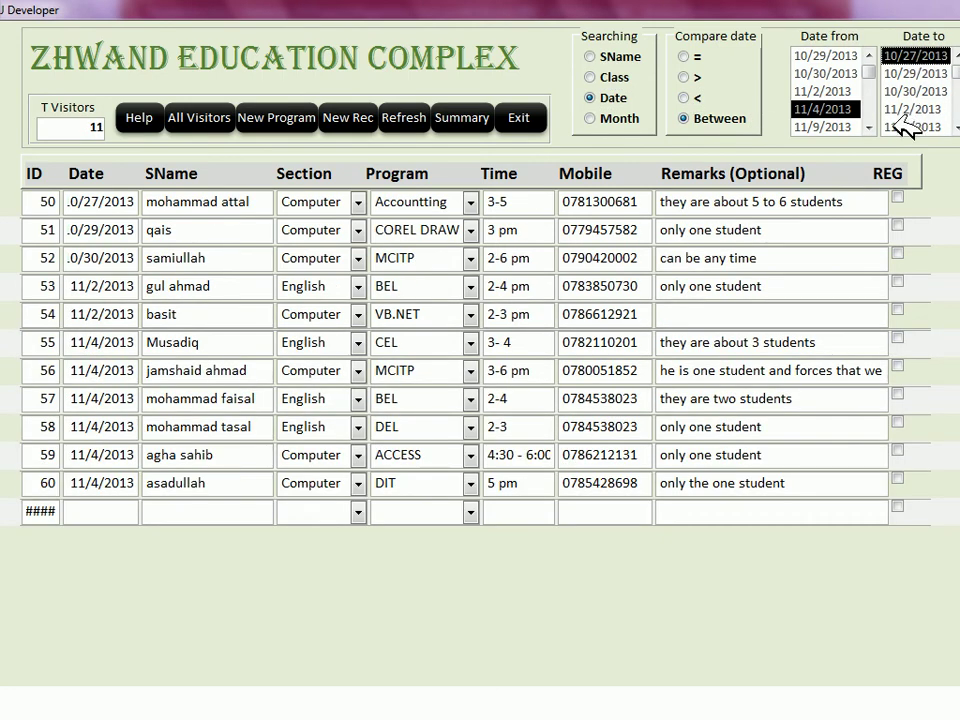
left_click(828, 73)
left_click(828, 127)
left_click(912, 108)
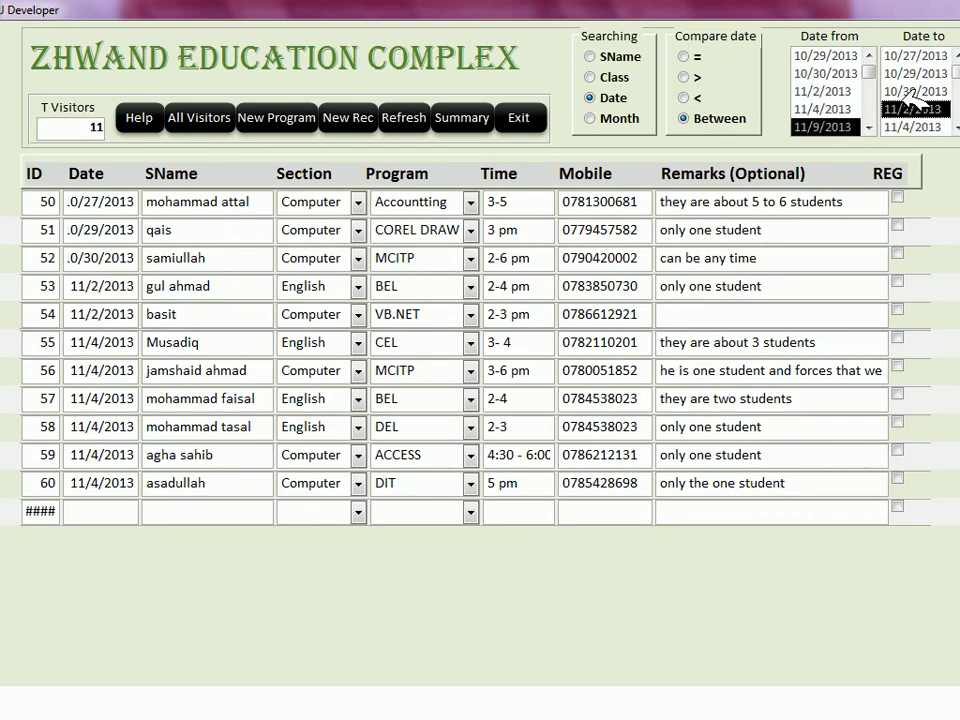
left_click(915, 127)
left_click(915, 73)
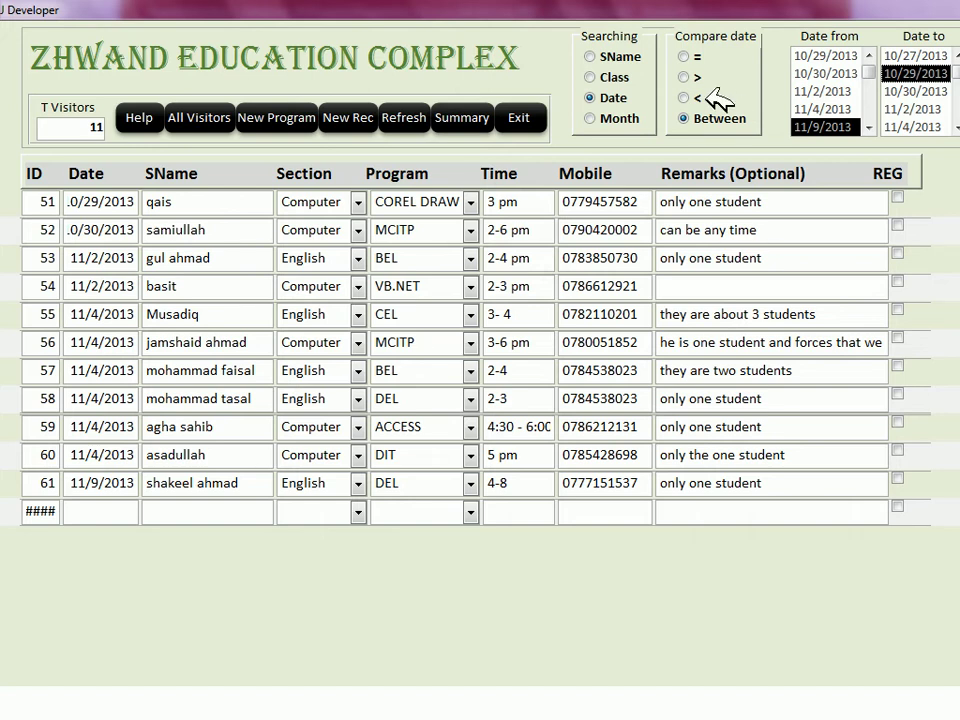
Step: Switch the search option back to Month and show the month list
left_click(612, 77)
left_click(610, 97)
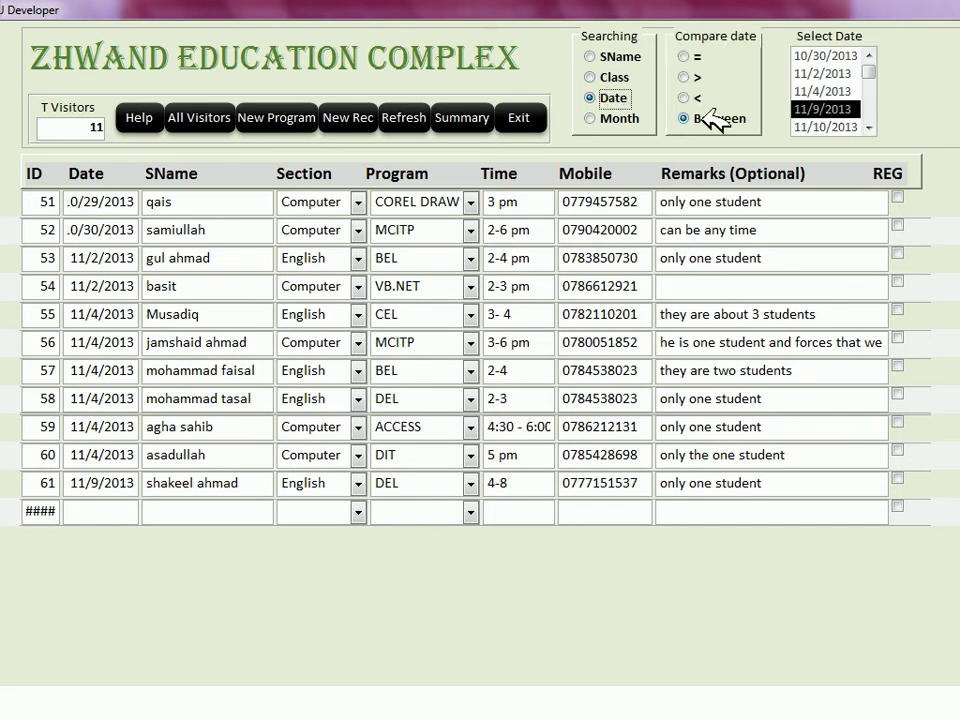
left_click(595, 77)
left_click(600, 118)
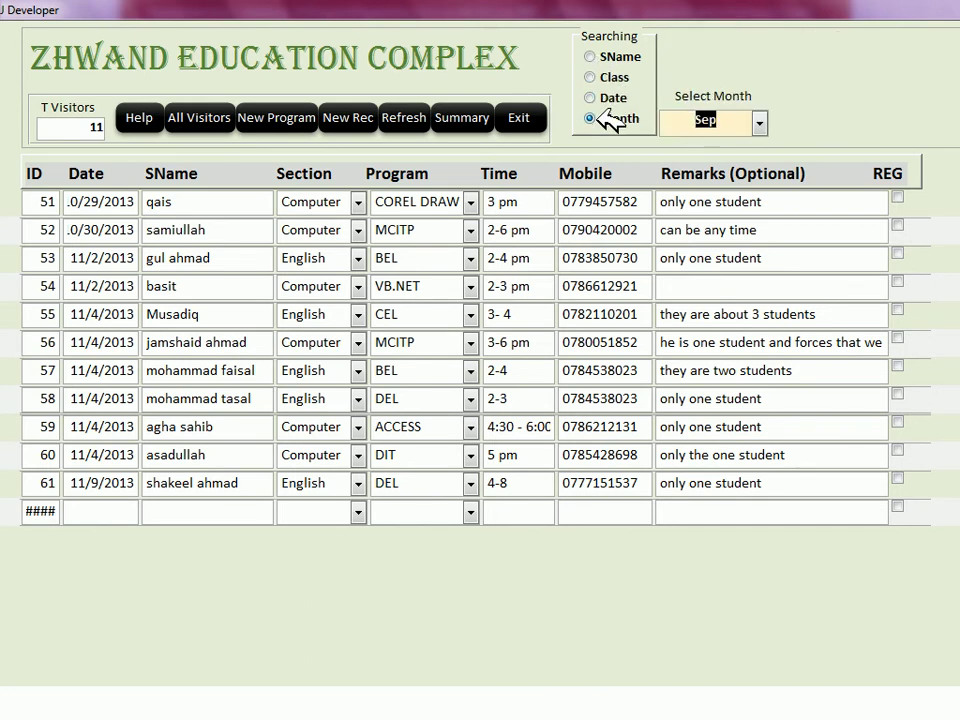
left_click(762, 122)
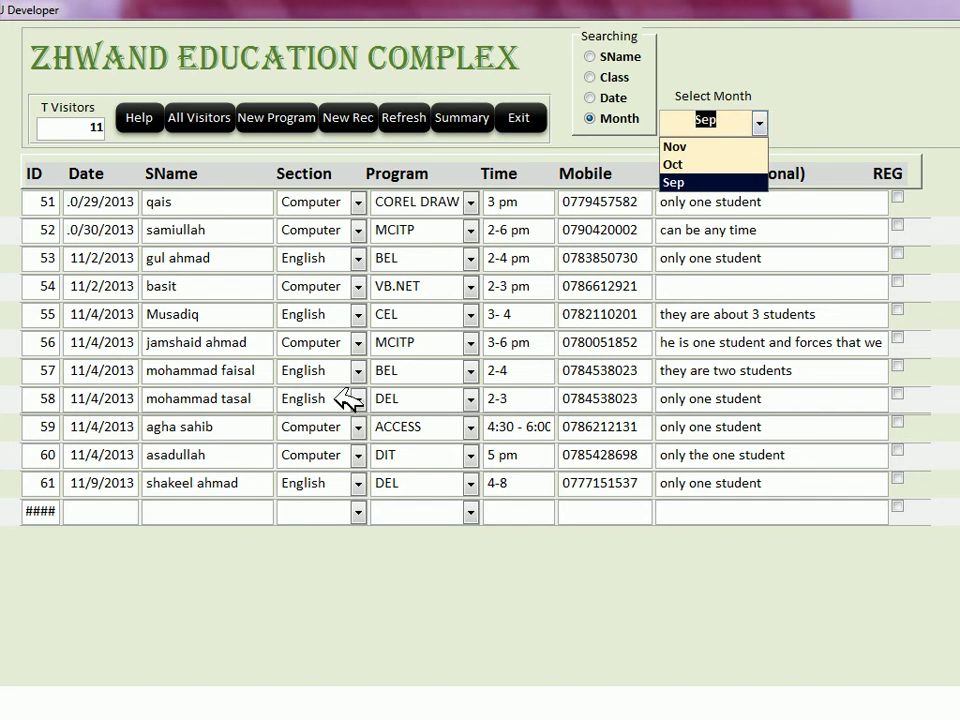
Step: Start a new visitor record dated 1/1/2014 with the visitor's name and English section
left_click(124, 566)
left_click(118, 507)
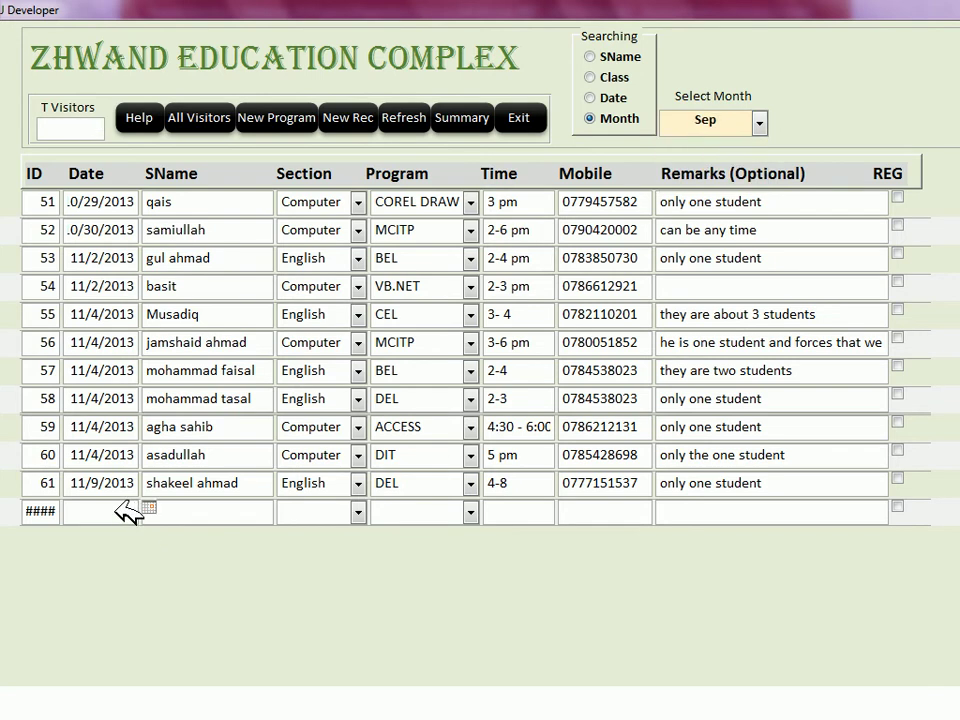
type("11/")
type("/1/20")
key("Tab")
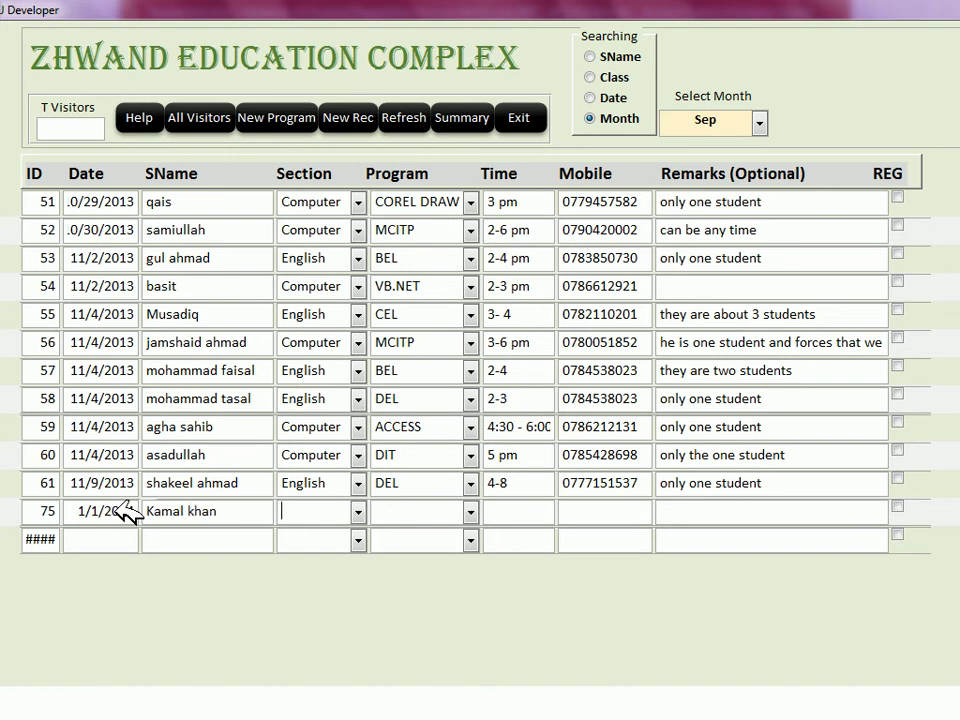
type("English")
key("Tab")
Step: Complete the record with program BEL, time 12, a mobile number and remark 'only one student'
type("b")
key("Tab")
type("12")
key("Tab")
type("23232323")
key("Tab")
type("only one student")
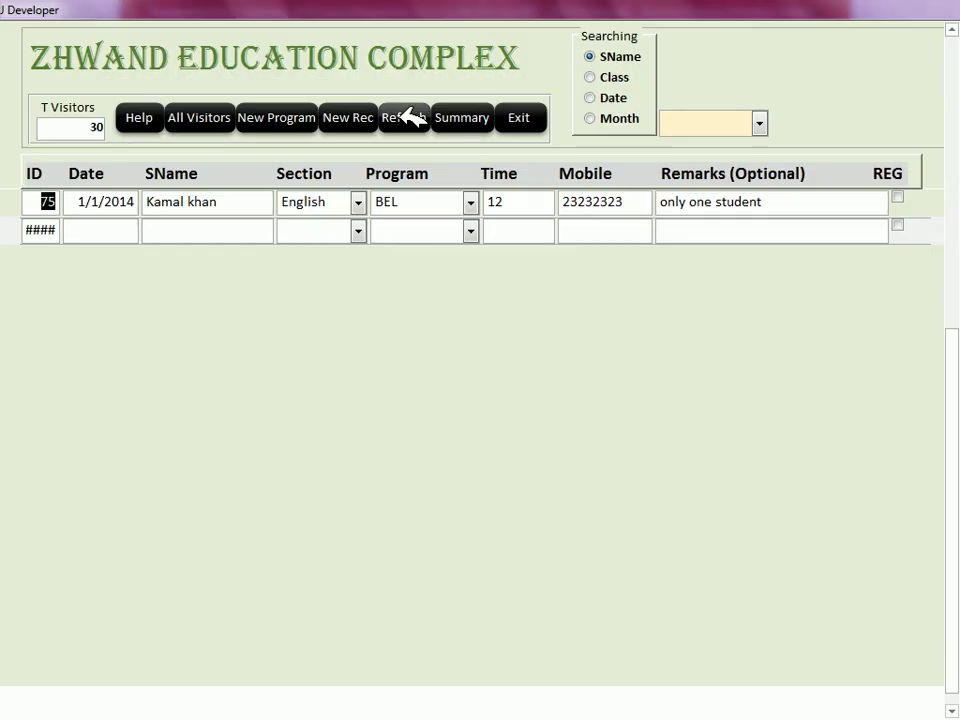
Step: Filter the visitors by month to show only January
left_click(617, 118)
left_click(760, 122)
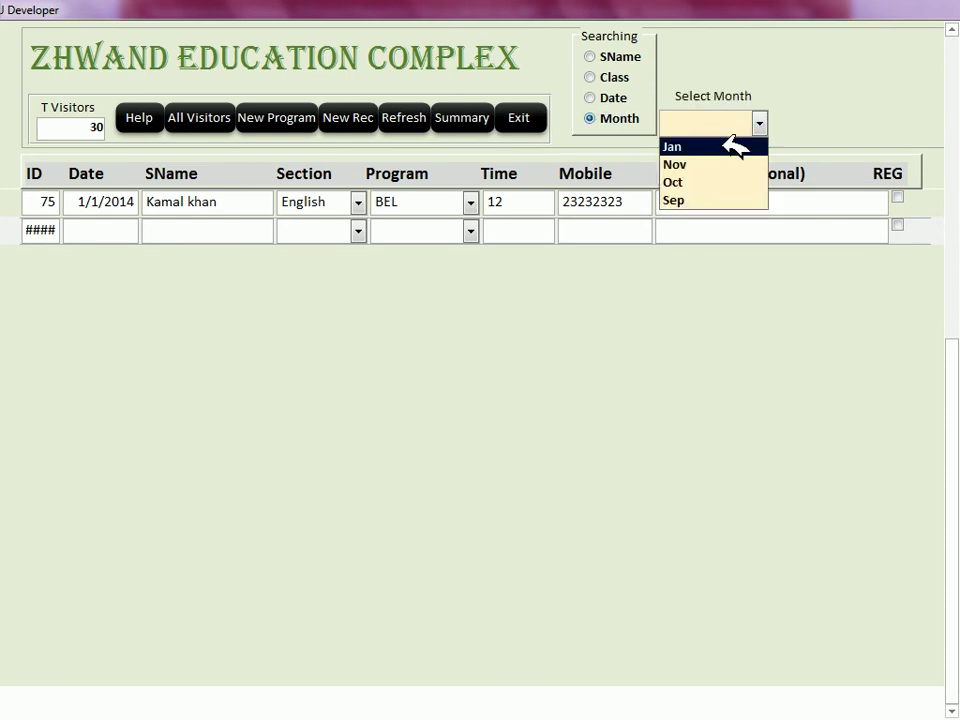
left_click(726, 145)
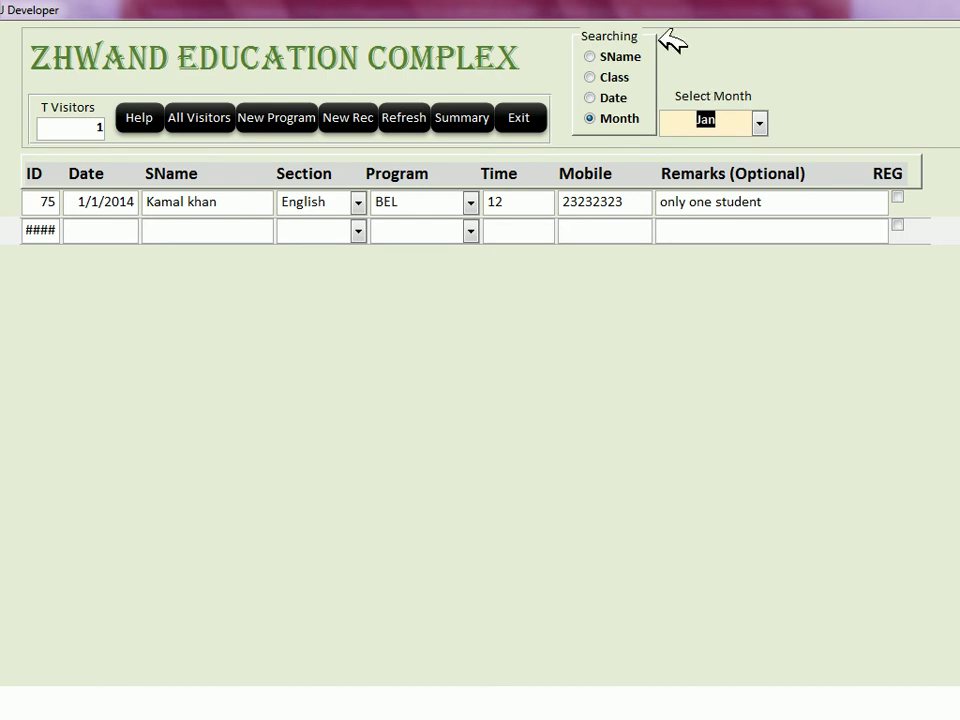
Step: Switch to date search, try greater-than then less-than comparisons, and close the visitors form
left_click(612, 99)
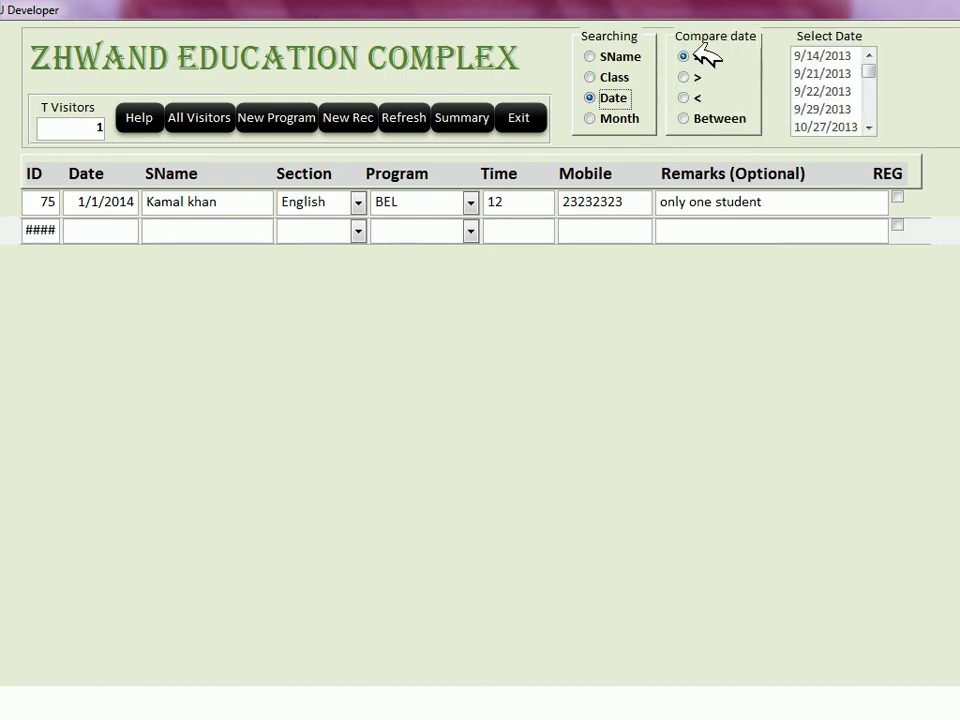
left_click(684, 77)
left_click(684, 97)
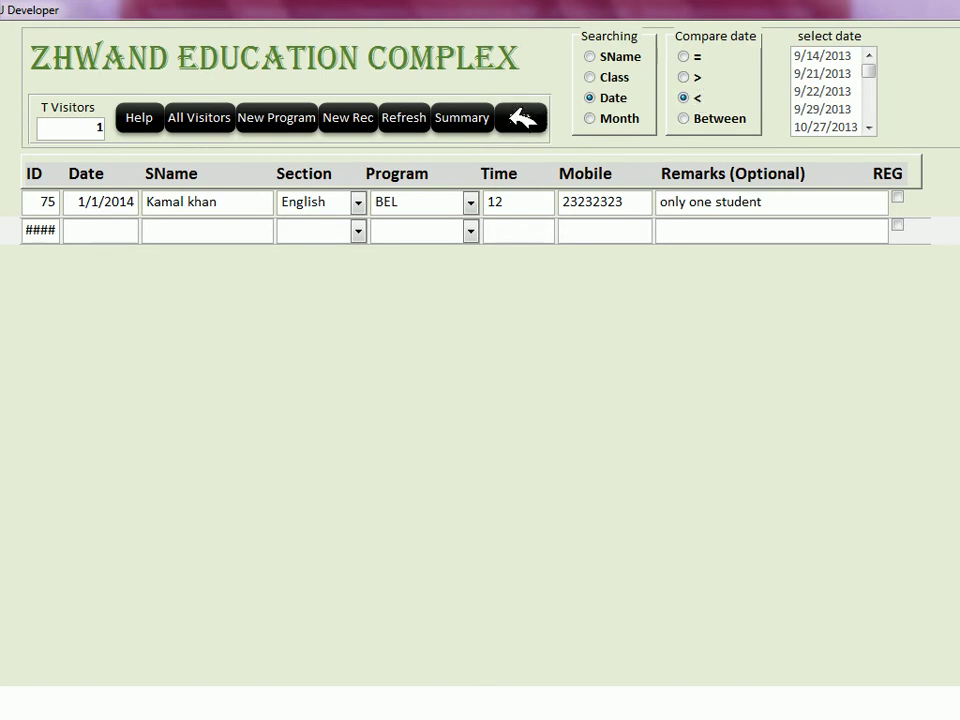
left_click(519, 118)
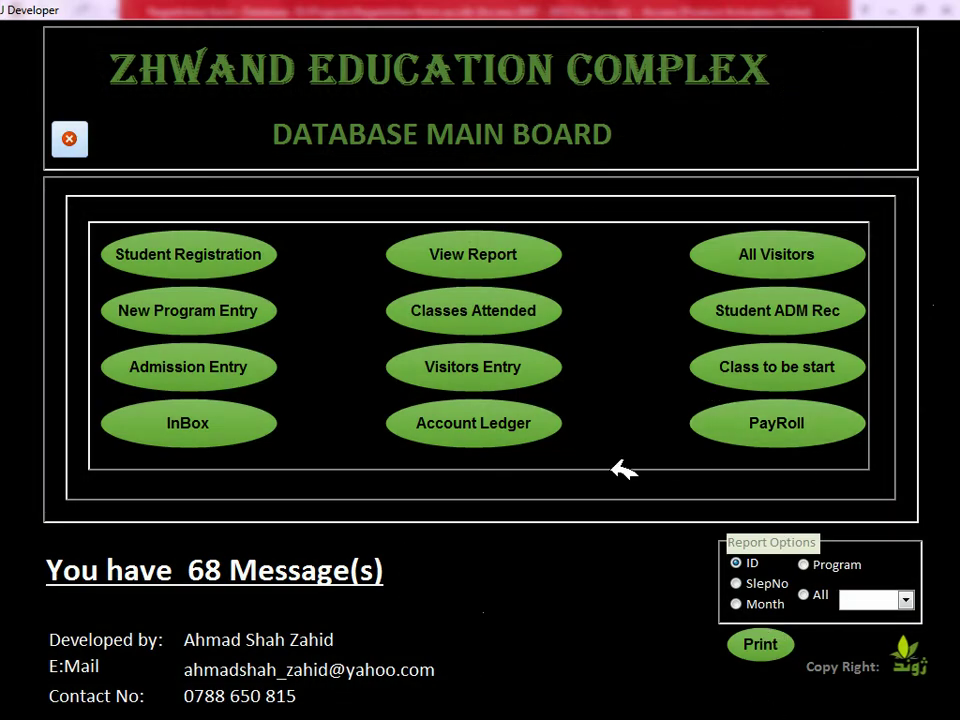
Step: Return to Database27, open and close the EMP form, then launch the Searching Form
left_click(77, 140)
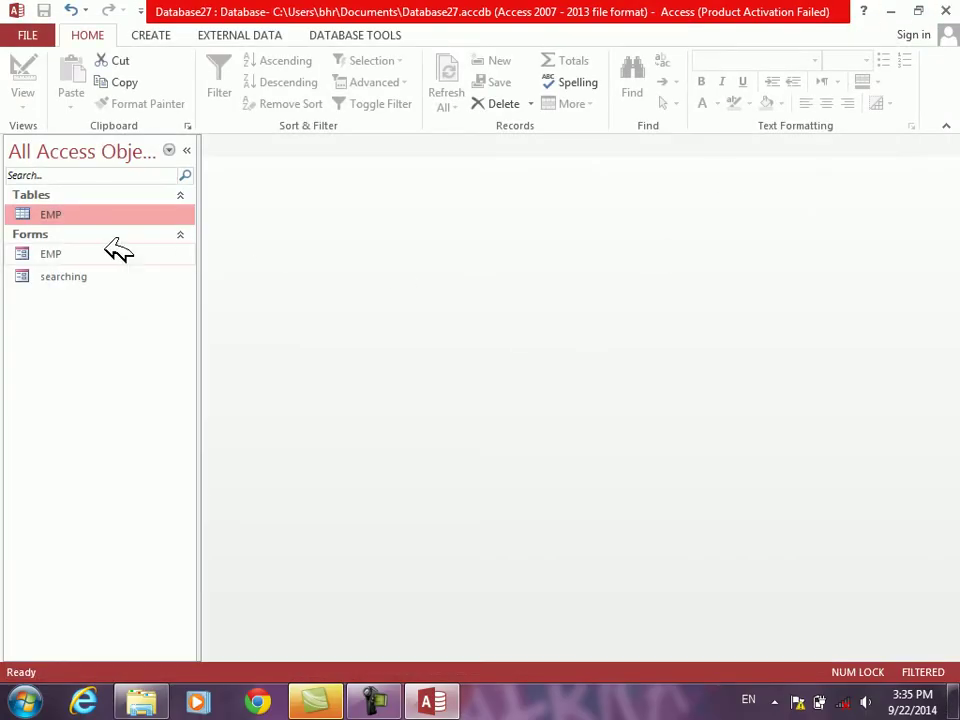
double_click(56, 254)
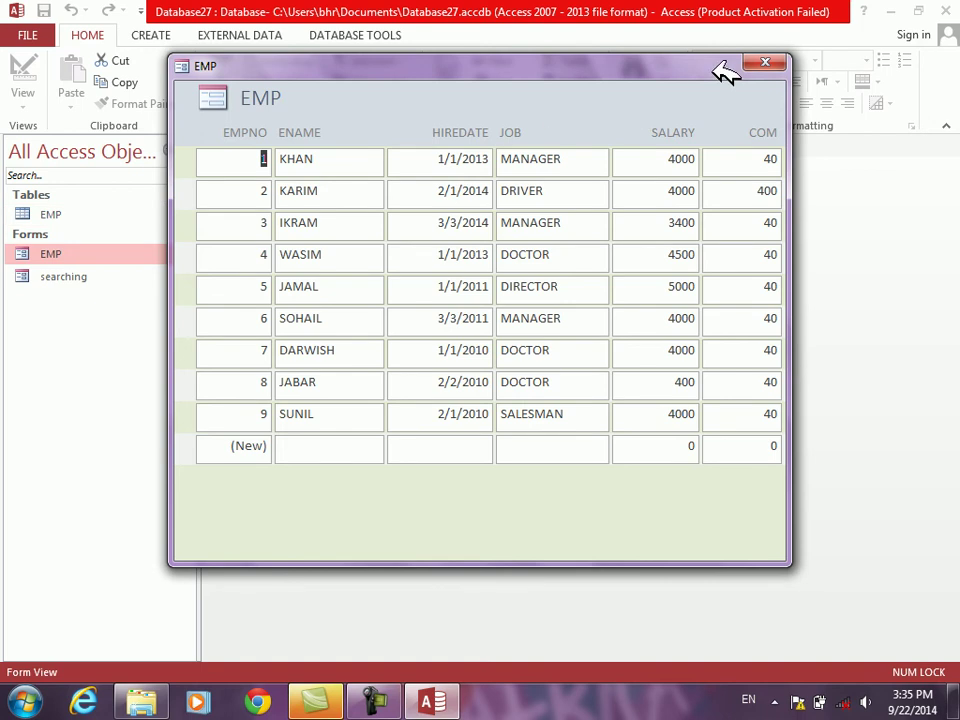
left_click(772, 65)
double_click(45, 278)
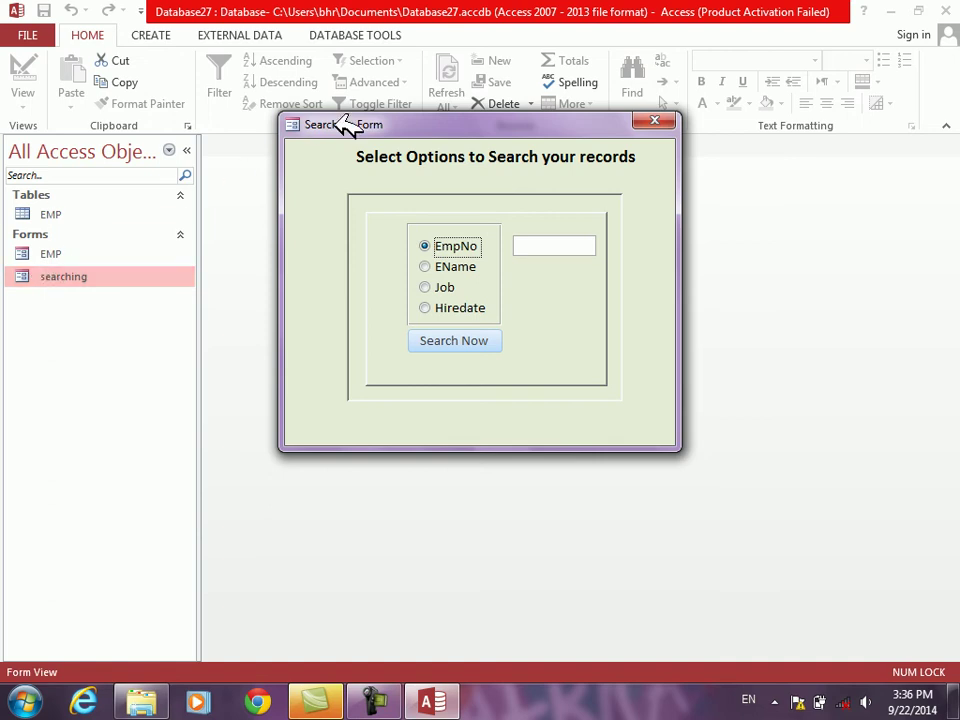
Step: Switch the Searching Form to Design View and expand the full Controls gallery
left_click_drag(343, 124, 333, 124)
right_click(296, 171)
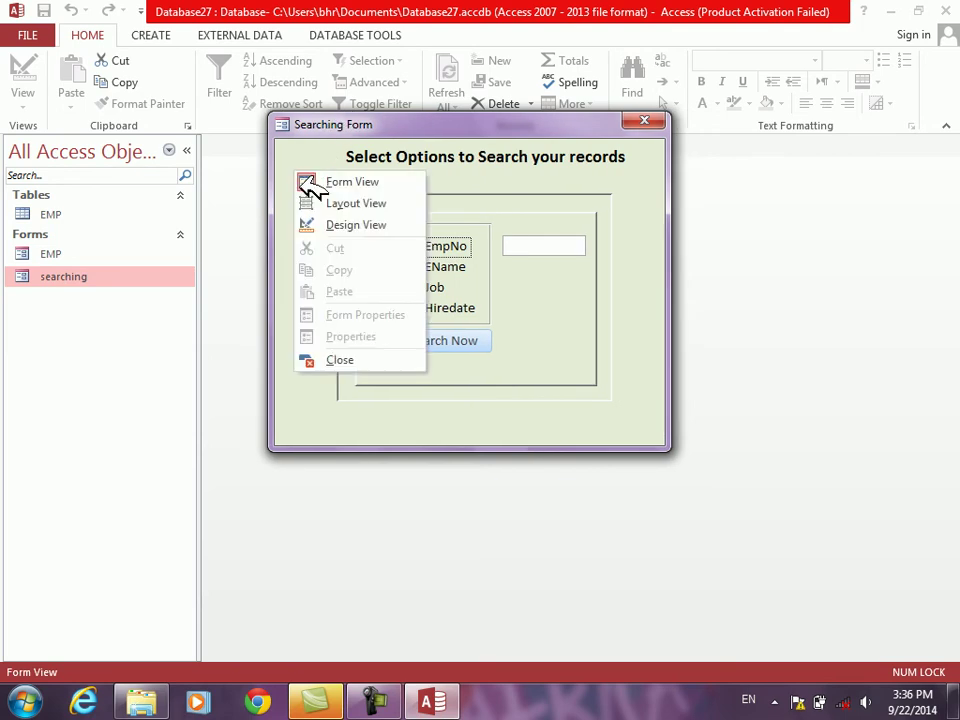
left_click(325, 220)
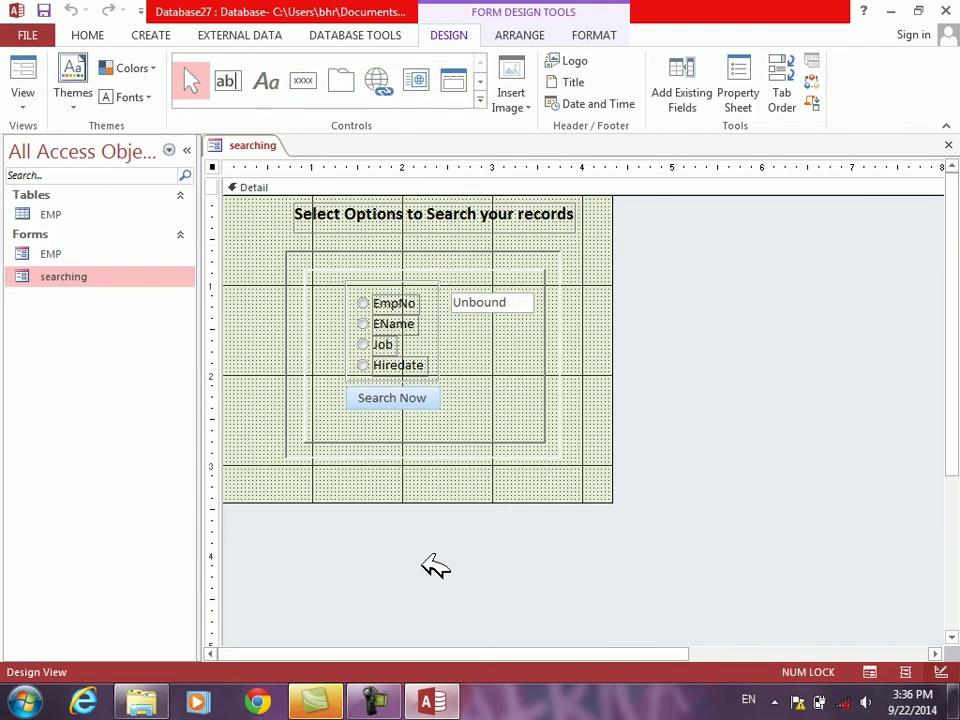
mouse_move(398, 695)
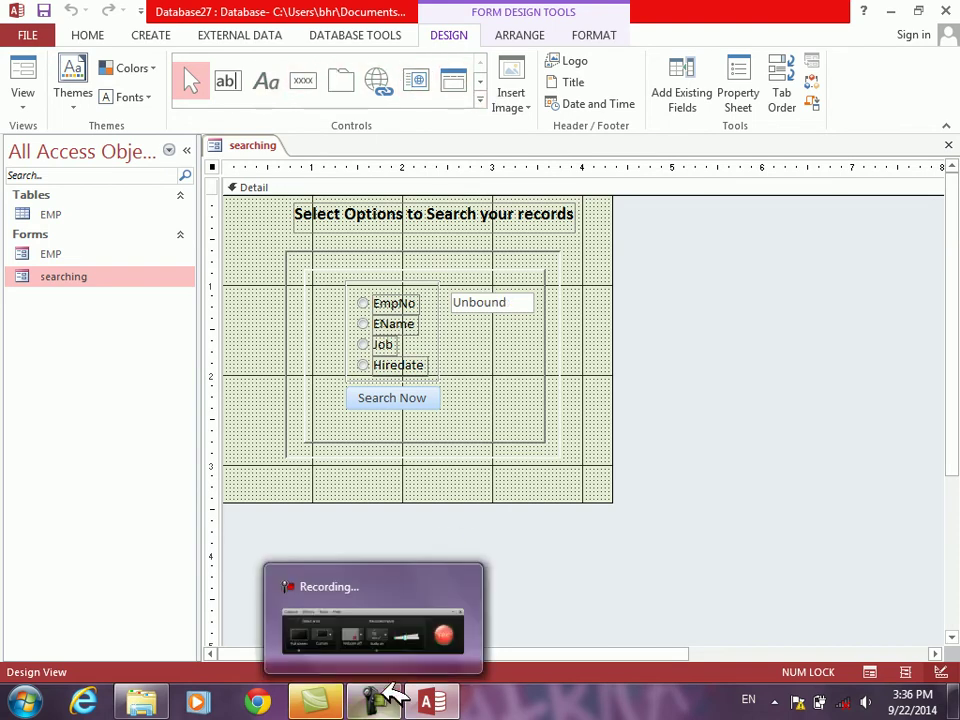
left_click(481, 99)
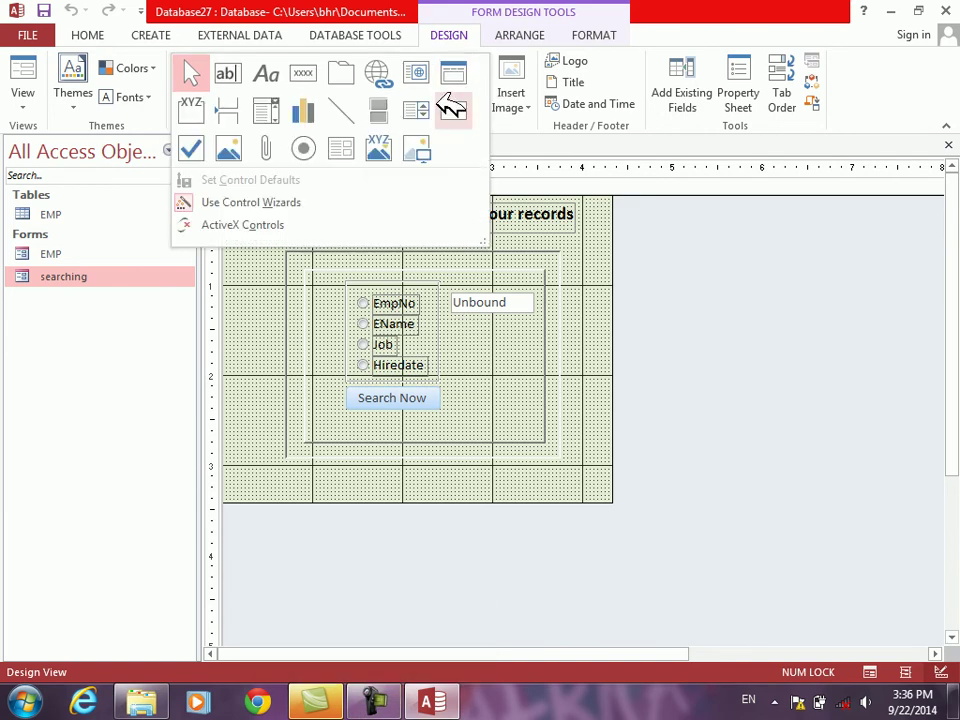
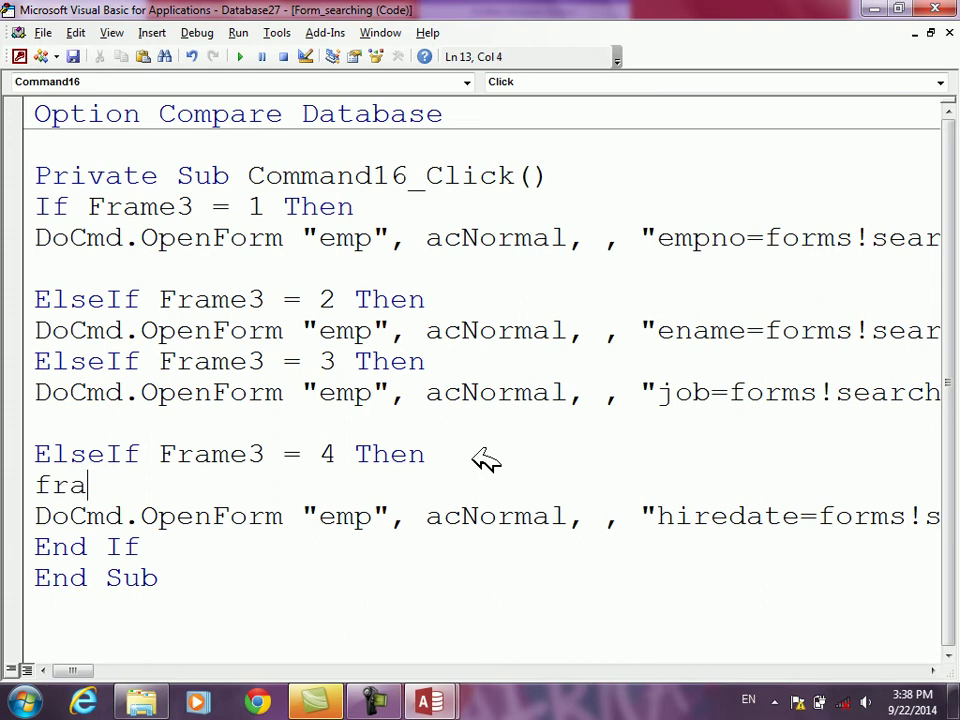
Step: Add the line Frame17.Visible = True under ElseIf Frame3 = 4 Then in Command16_Click
type(".")
key("BackSpace")
key("BackSpace")
type("17.v")
key("Tab")
type("=t")
key("Tab")
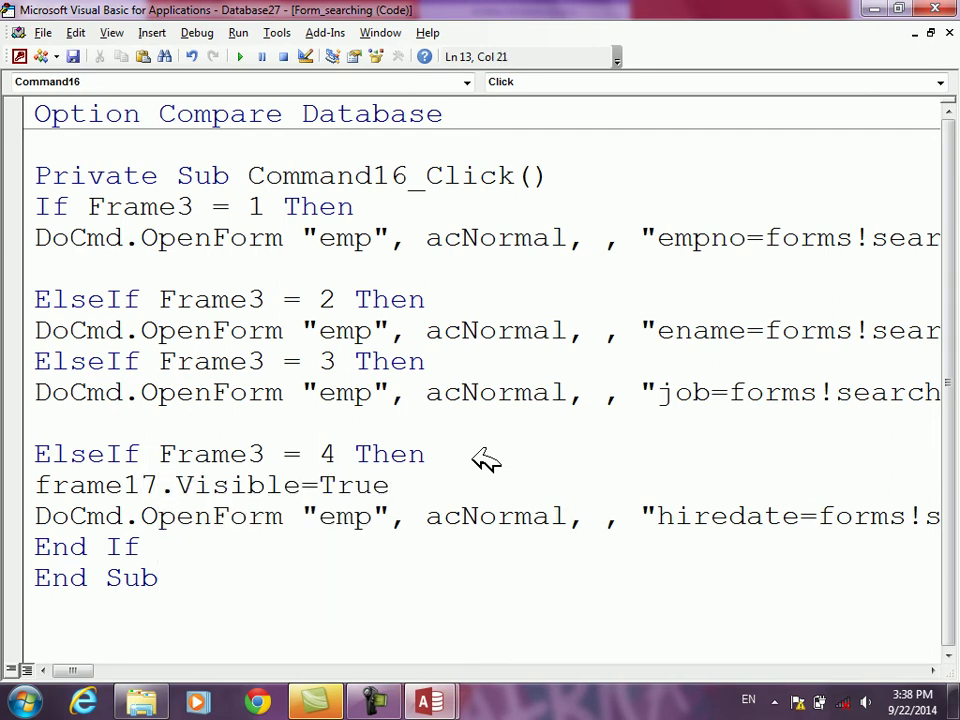
key("Up")
key("Up")
key("Up")
key("alt+F11")
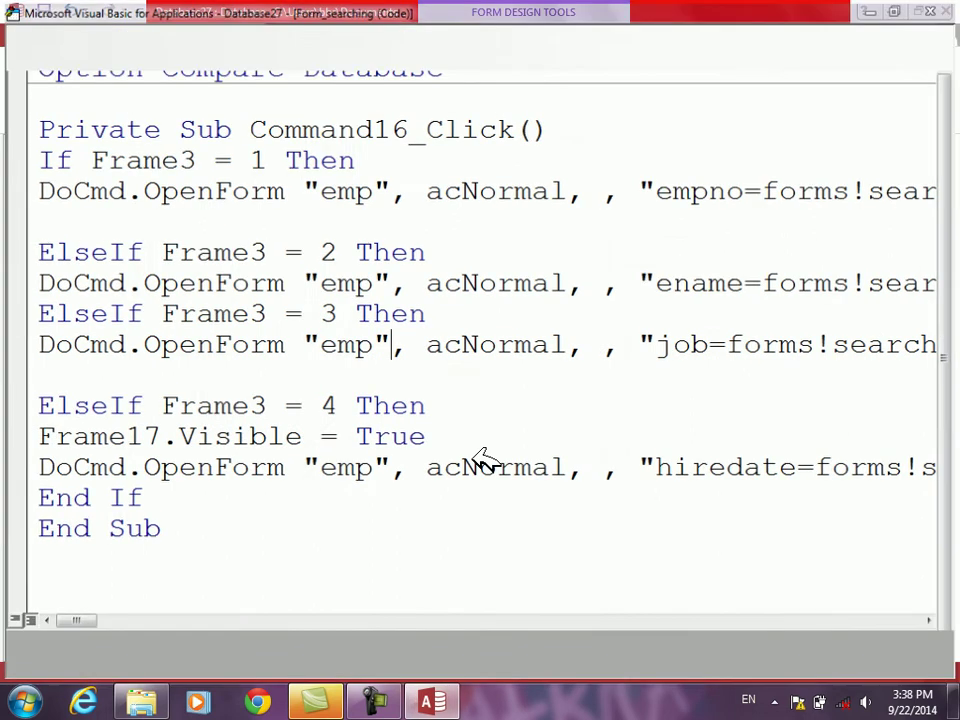
Step: In Form View, try the EName, EmpNo, Job and Hiredate search options
left_click(30, 66)
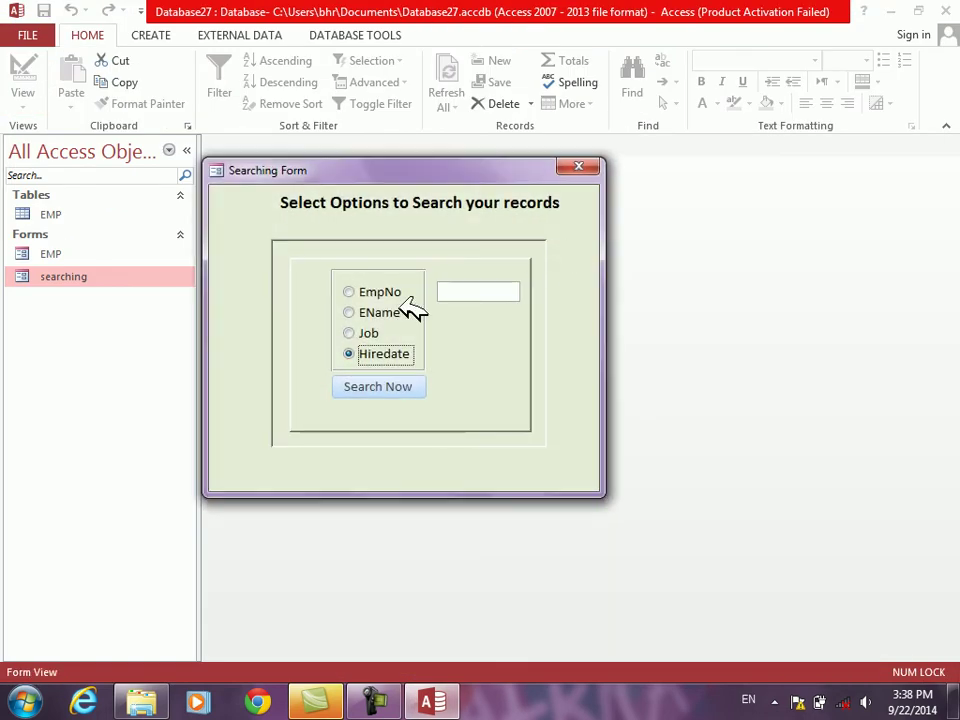
left_click(358, 312)
left_click(350, 291)
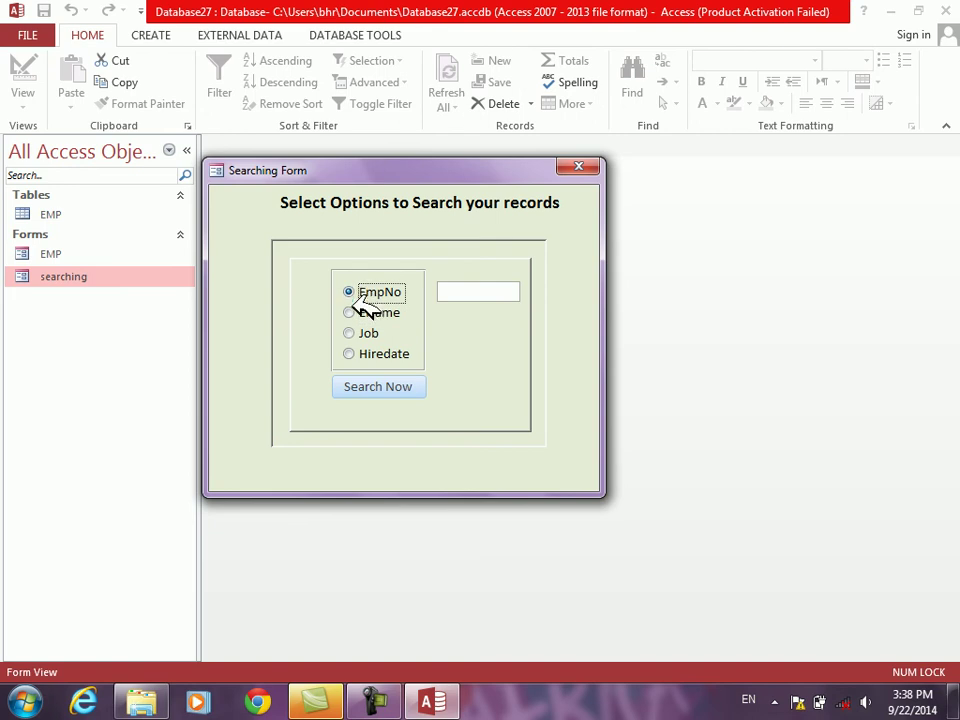
left_click(352, 333)
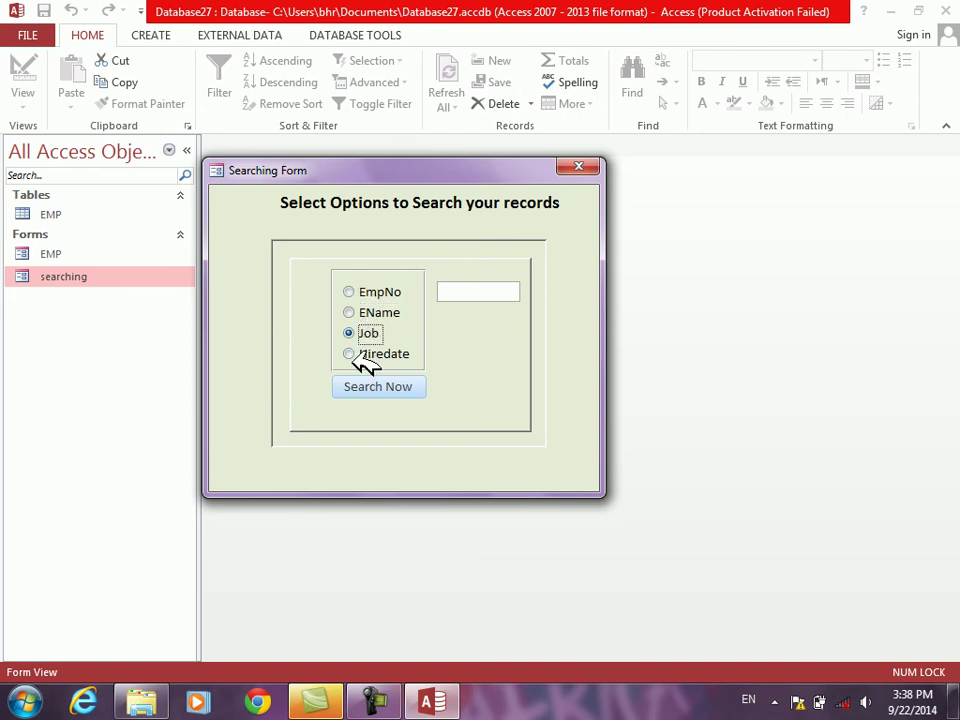
left_click(352, 352)
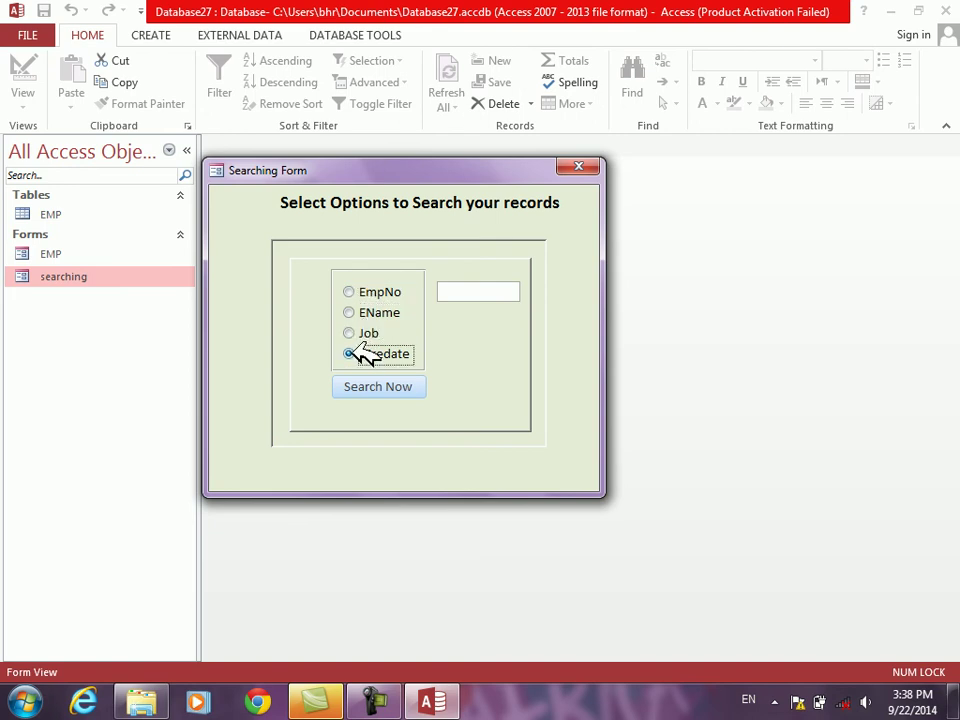
Step: Return the Searching Form to Design View and open the Search Now button's click code
right_click(493, 357)
left_click(548, 407)
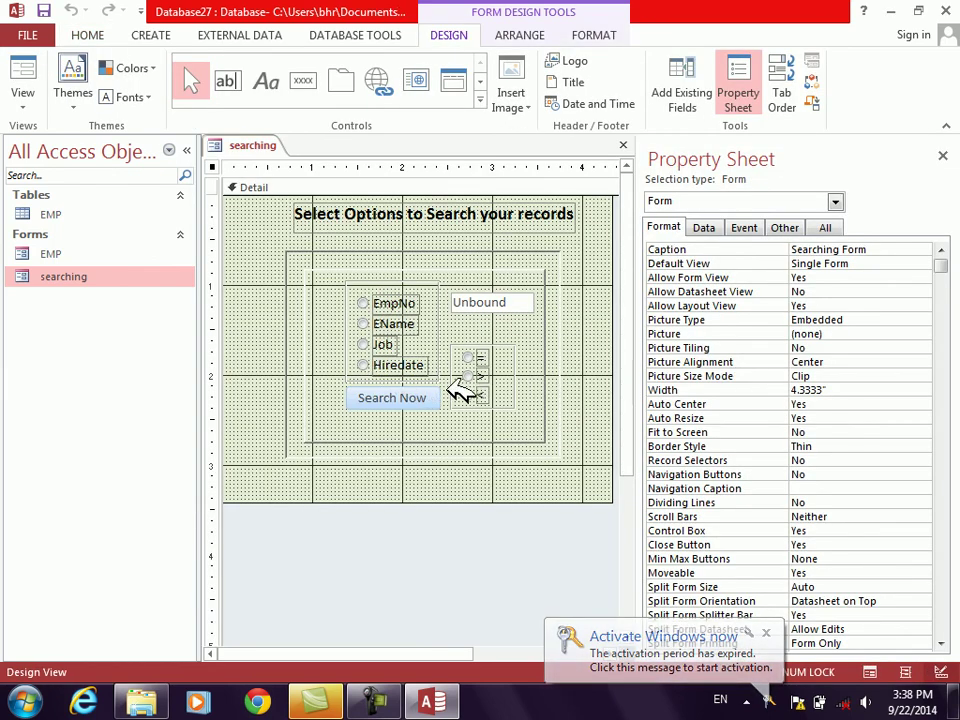
left_click(436, 397)
right_click(436, 396)
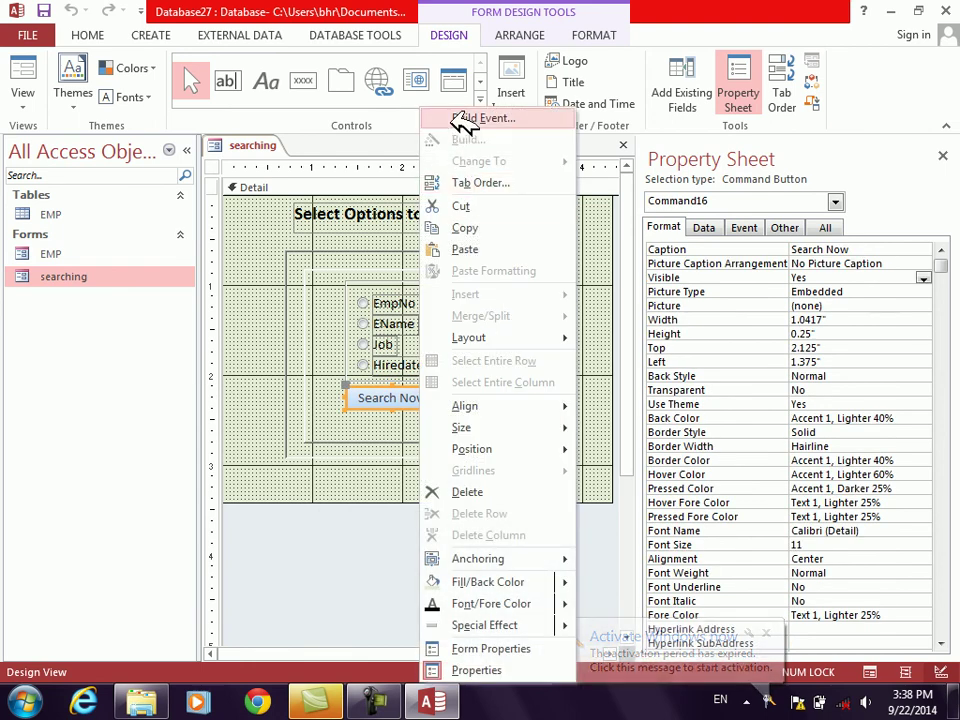
left_click(610, 226)
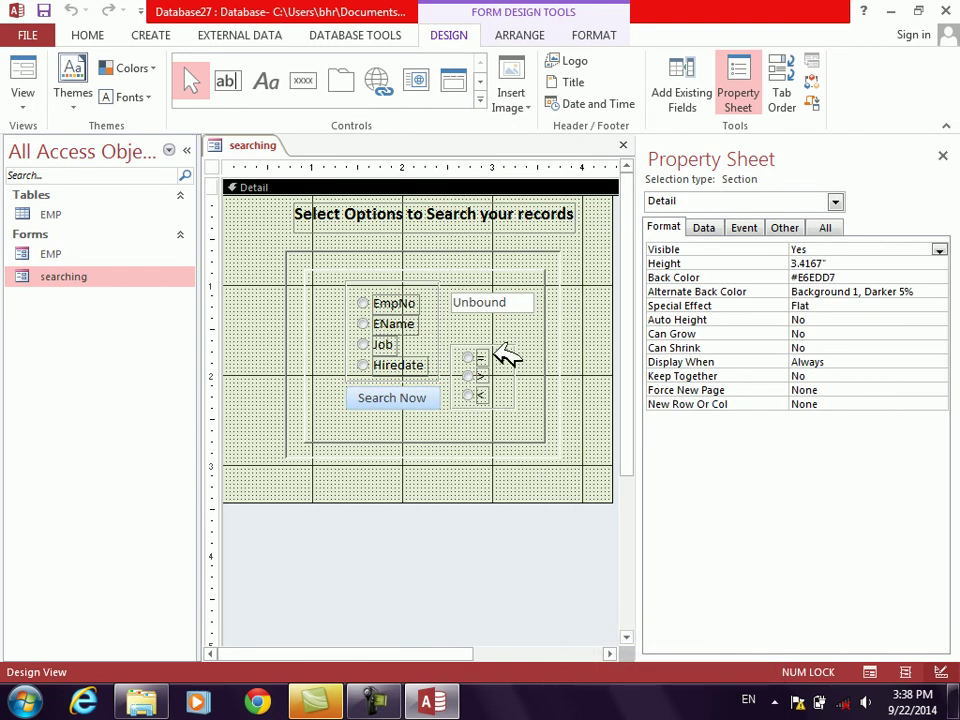
left_click(516, 352)
left_click(590, 33)
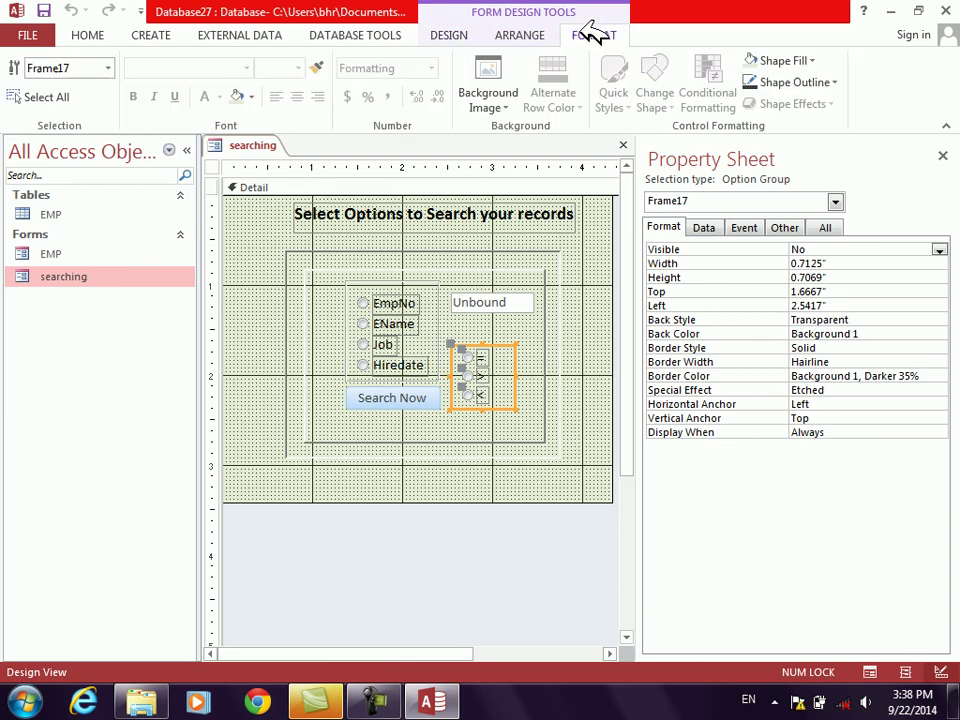
left_click(392, 395)
right_click(392, 396)
left_click(444, 117)
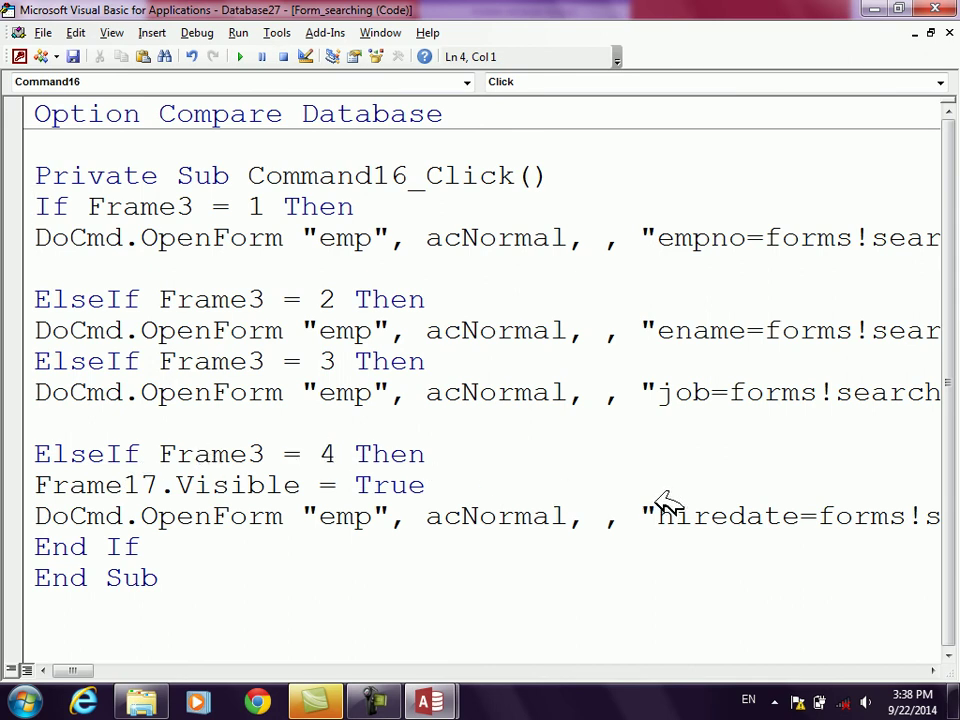
Step: Delete the Frame17.Visible = True line and return to the form design
left_click_drag(450, 490, 33, 490)
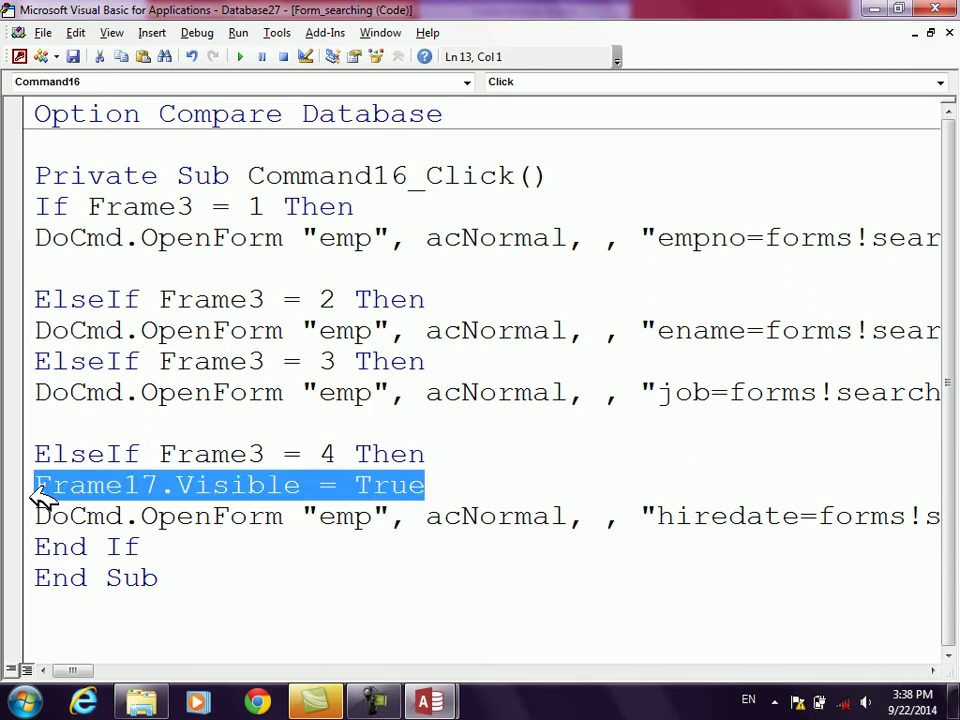
key("Delete")
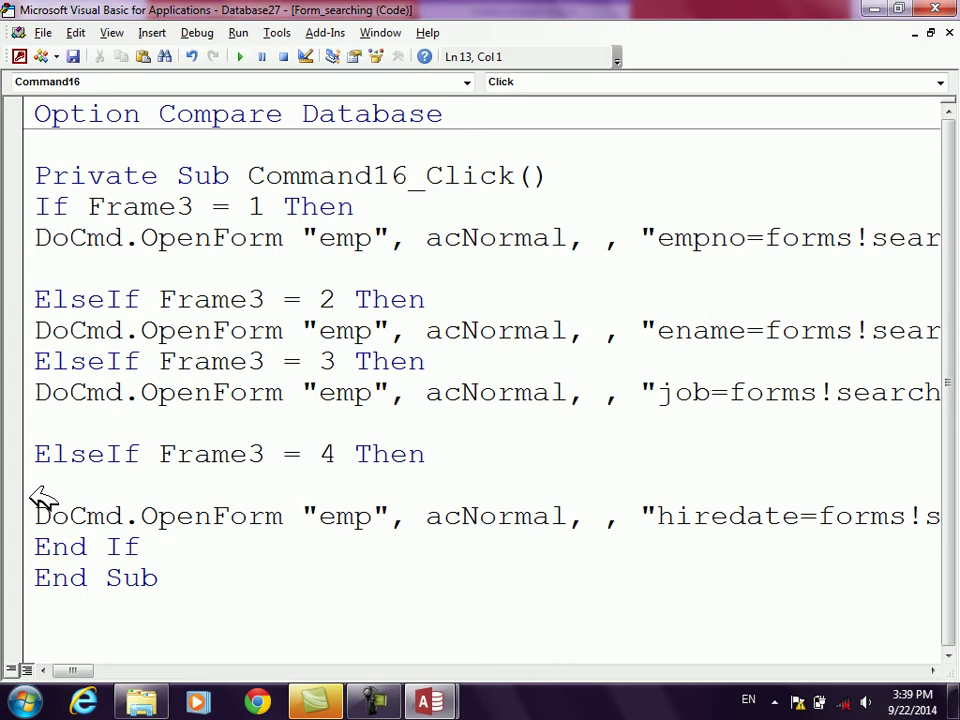
key("alt+F11")
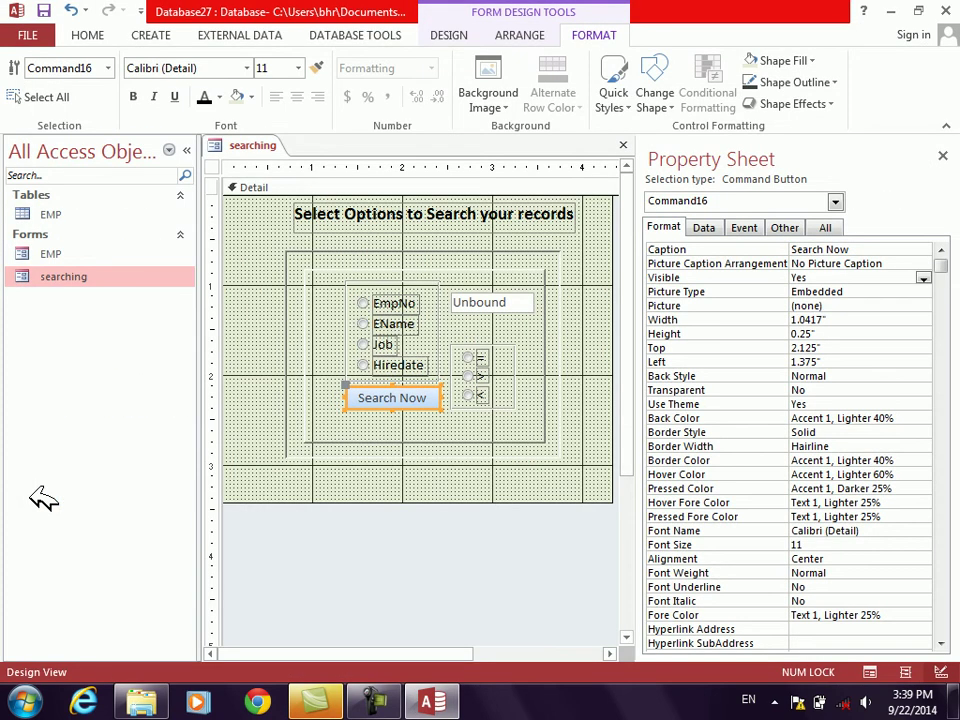
Step: Give the search option group Frame3 an On Click [Event Procedure] and open its code
left_click(356, 370)
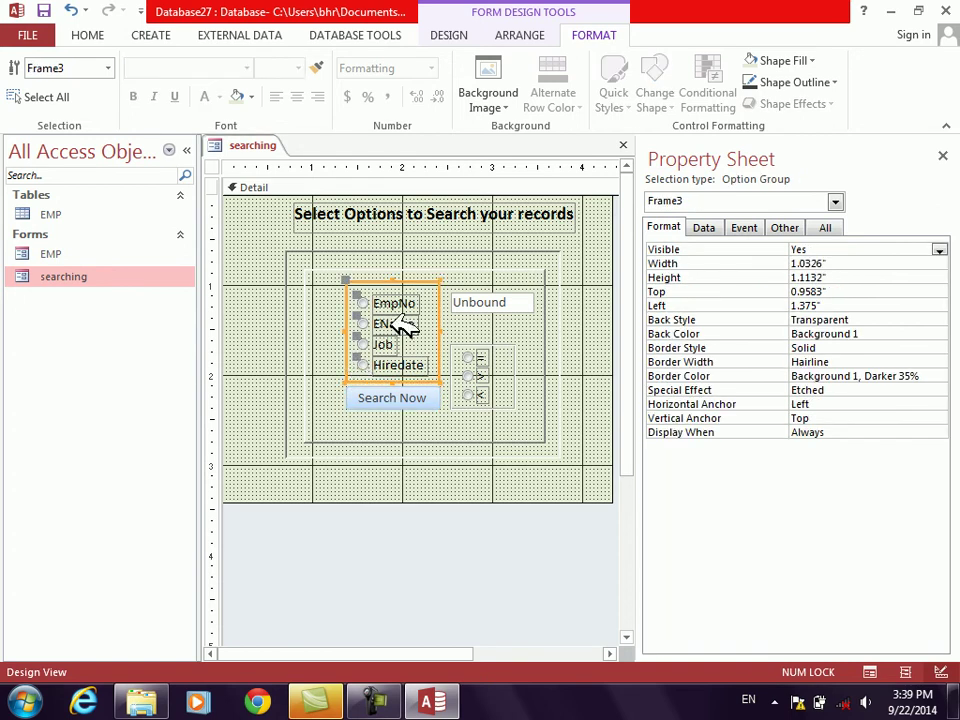
left_click(750, 226)
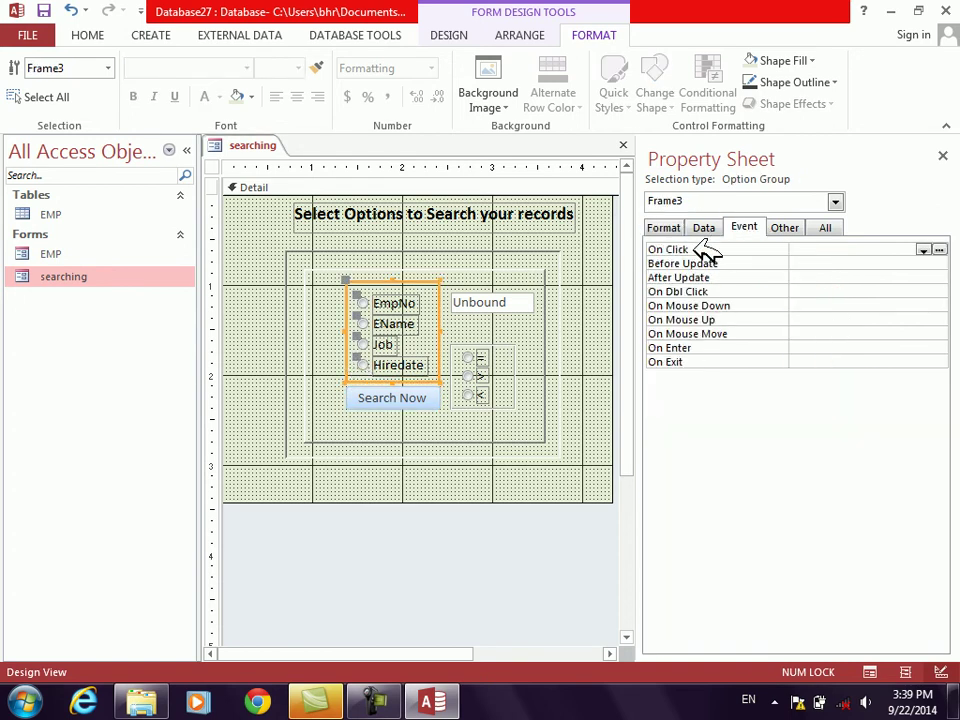
double_click(720, 249)
left_click(941, 249)
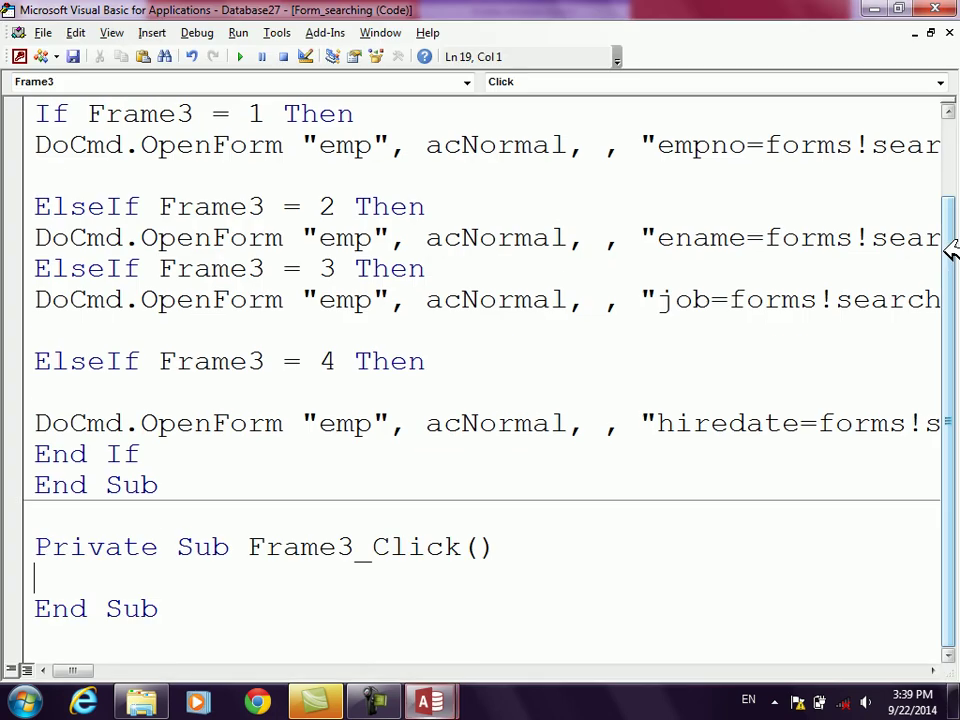
Step: In Frame3_Click, write If Frame3 = 4 Then Frame17.Visible = True
type("of  fra,e")
key("BackSpace")
type("m")
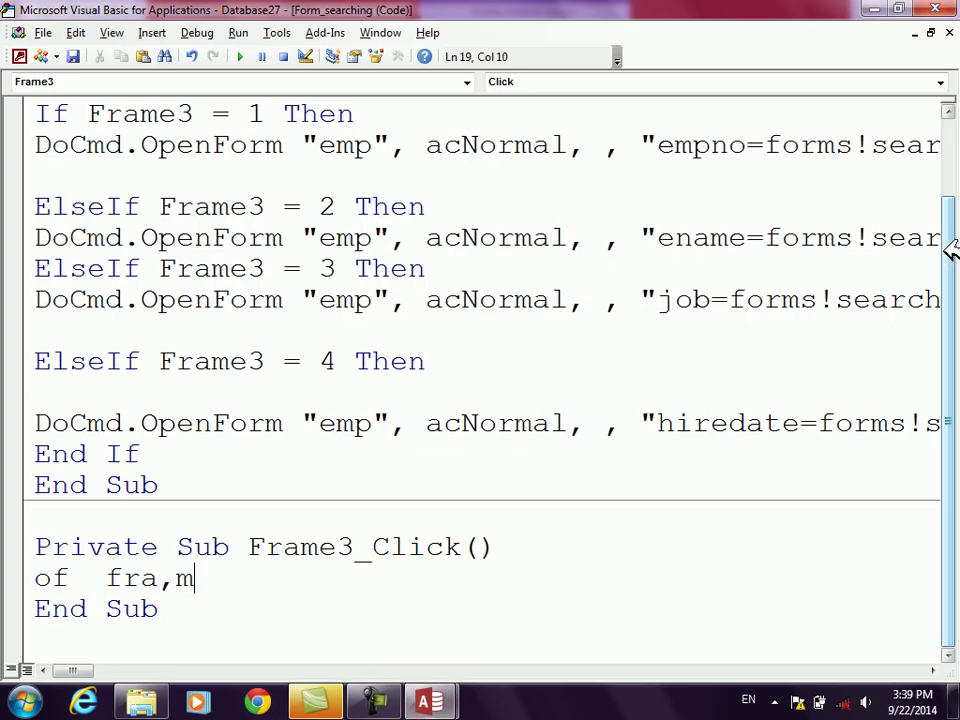
key("BackSpace")
key("BackSpace")
type("me")
key("BackSpace")
type("3=4 then")
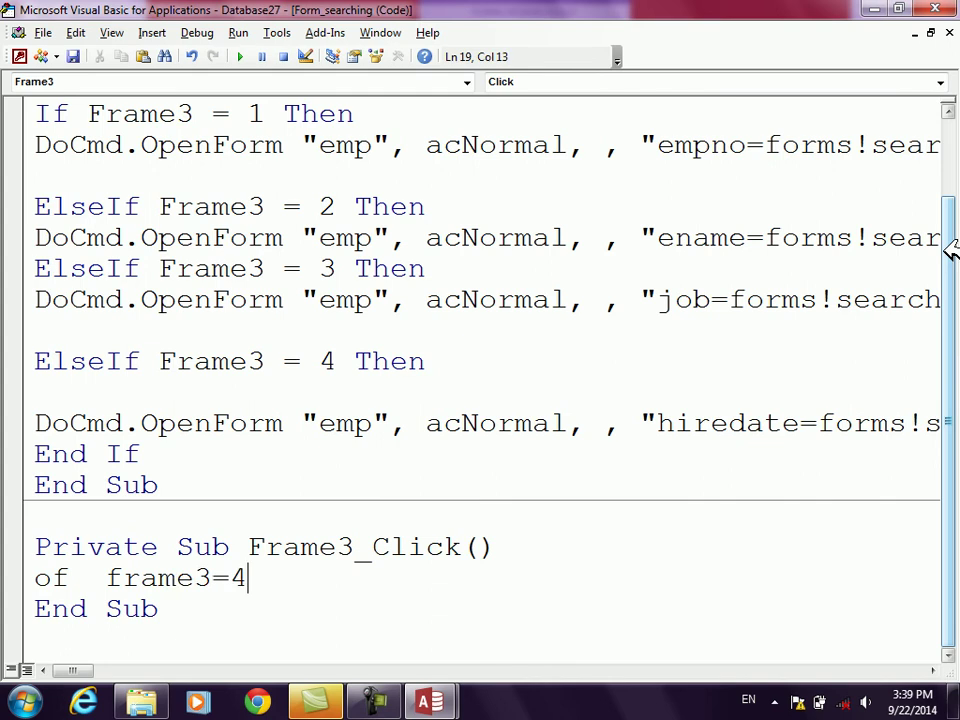
key("Return")
key("Return")
key("BackSpace")
key("BackSpace")
key("BackSpace")
key("BackSpace")
key("BackSpace")
key("BackSpace")
key("BackSpace")
key("BackSpace")
key("BackSpace")
key("BackSpace")
key("BackSpace")
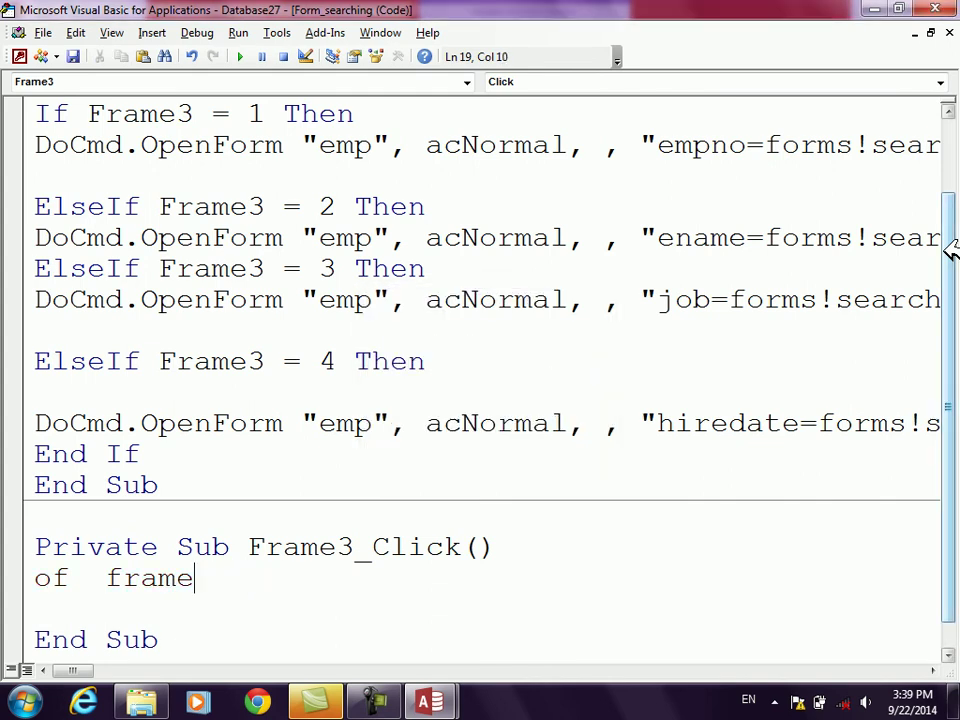
key("BackSpace")
key("BackSpace")
key("BackSpace")
type("if frame3=4 then")
key("Return")
type("frame17")
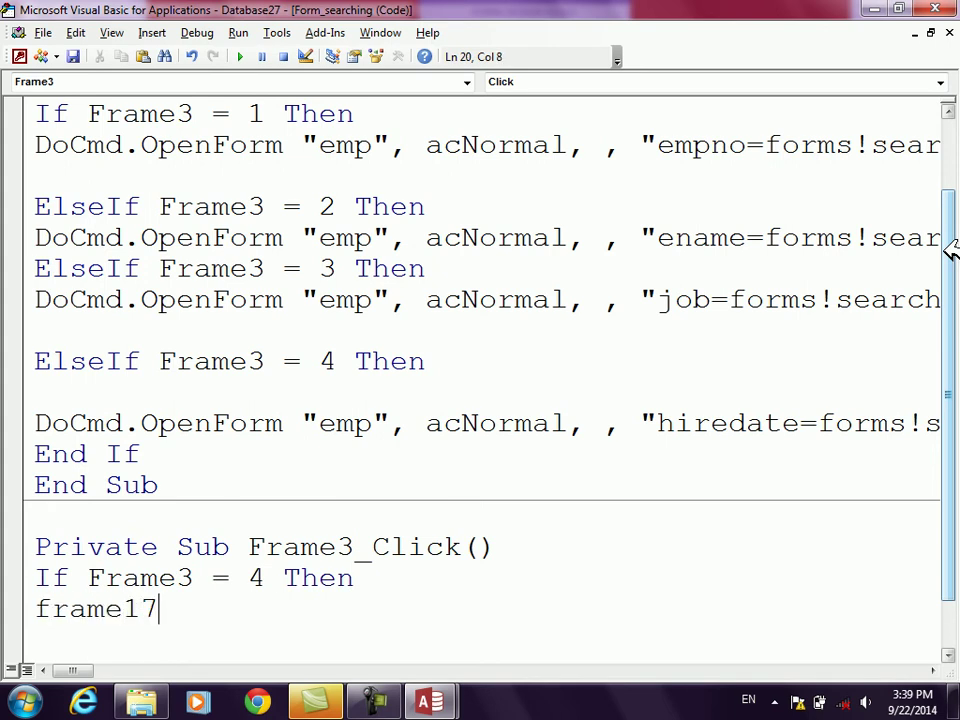
type(".Visible=True")
key("Return")
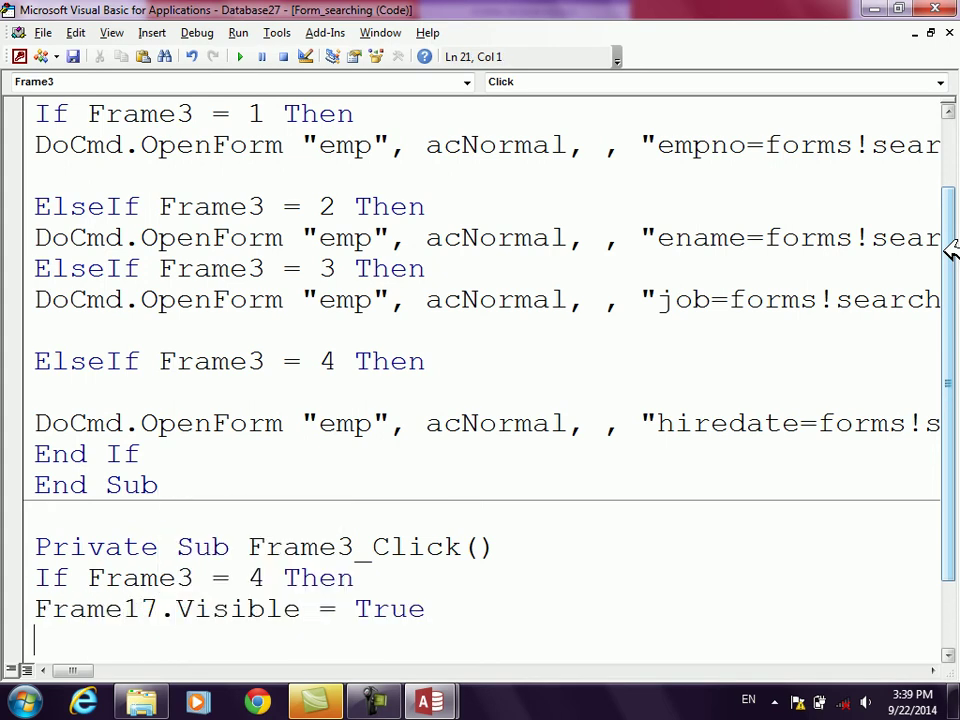
Step: Add an Else branch setting Frame17.Visible = False and close it with End If
type("else")
key("Return")
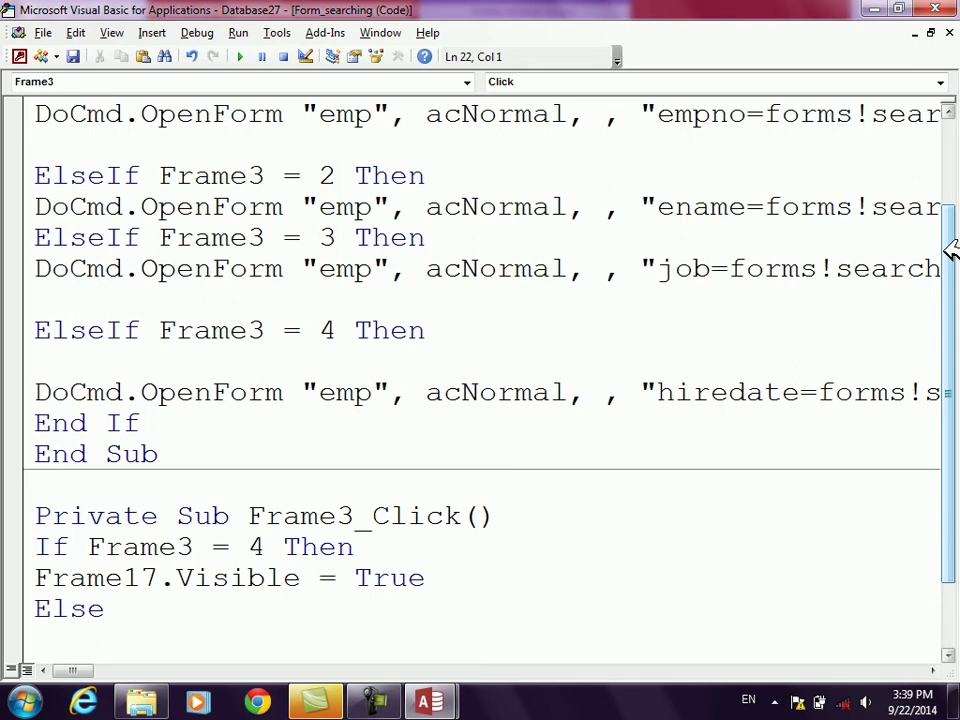
type("frame17.vi")
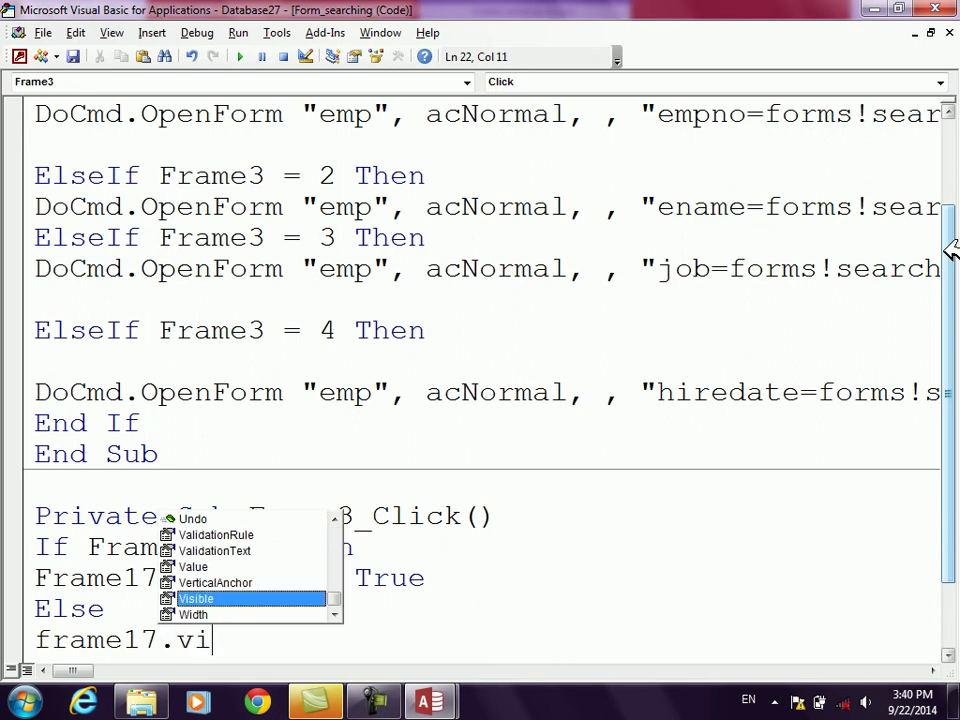
key("Tab")
type("=f")
key("Return")
type("endif")
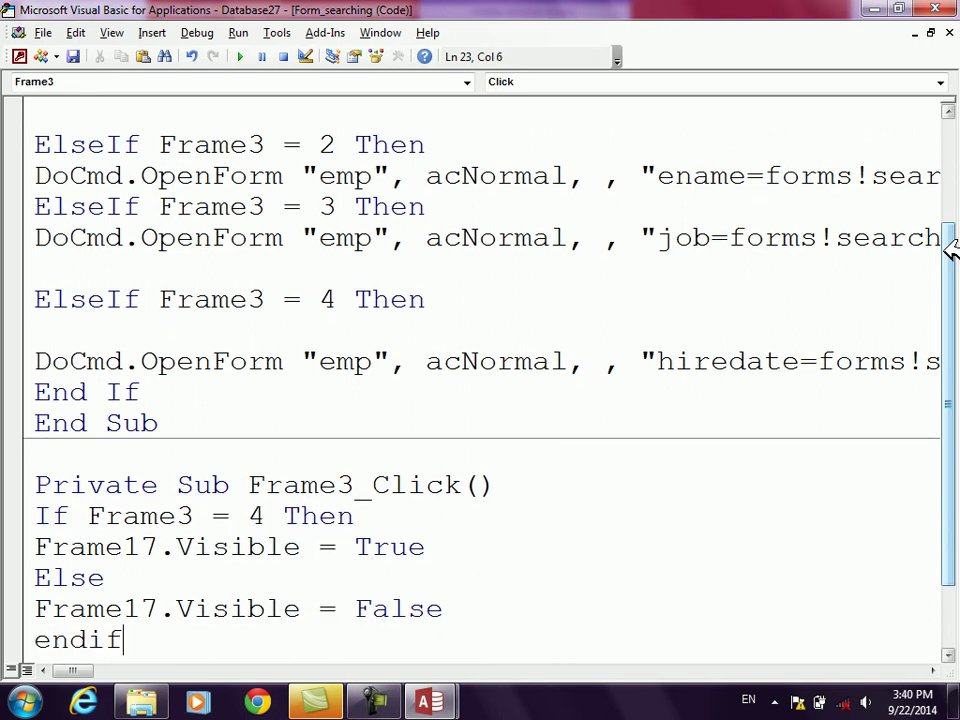
key("Return")
Step: Switch the Searching Form to Form View and pick the EmpNo option to test it
key("alt+F11")
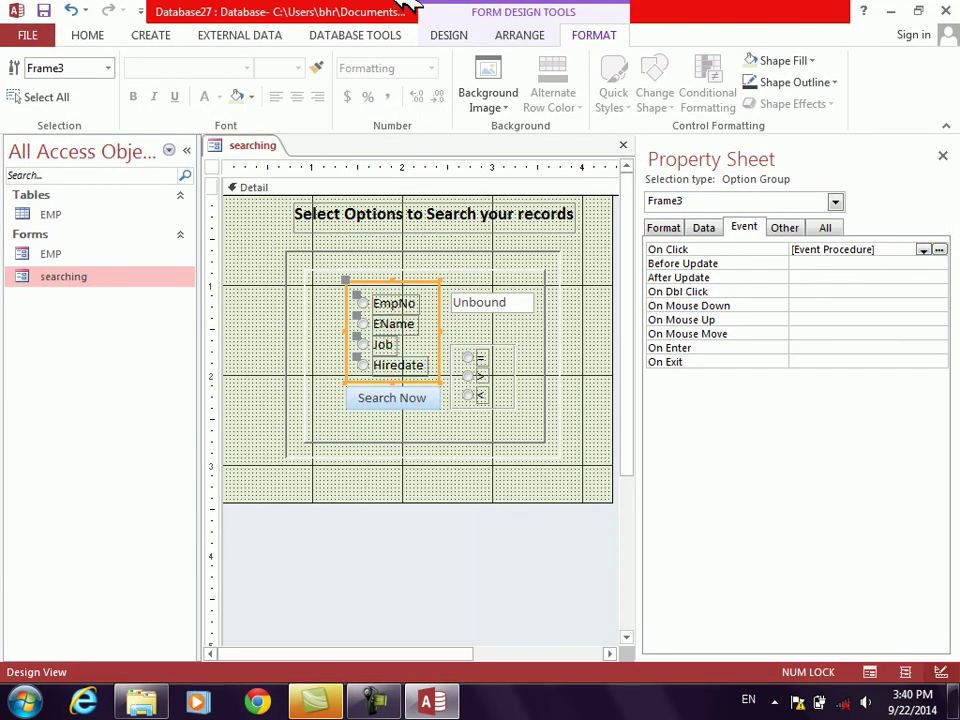
left_click(452, 37)
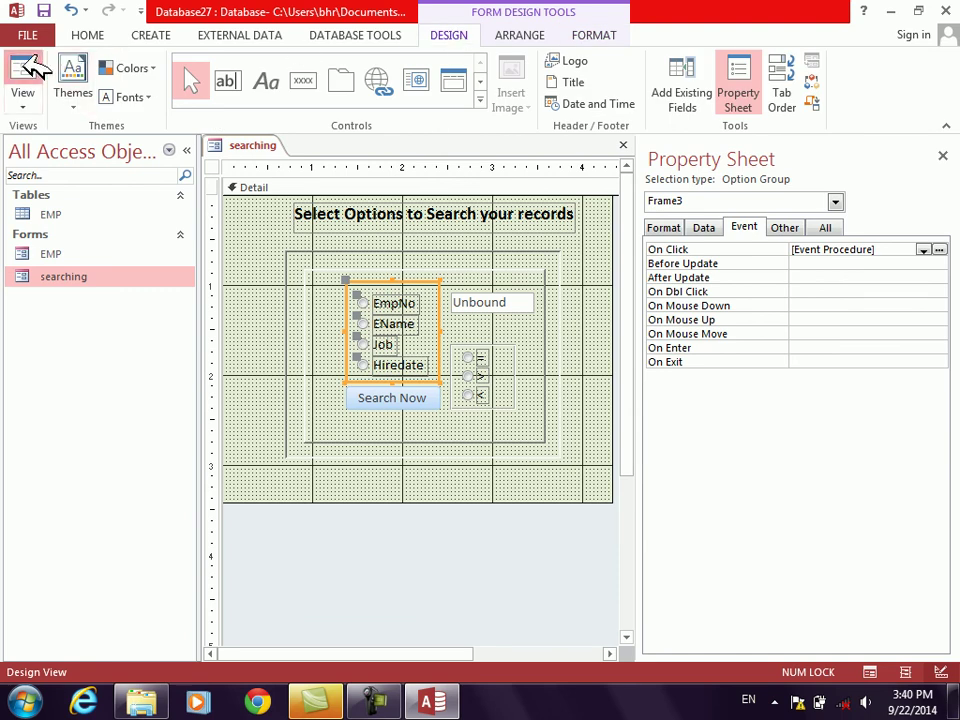
left_click(40, 71)
left_click(382, 292)
left_click(368, 314)
left_click(366, 334)
left_click(352, 354)
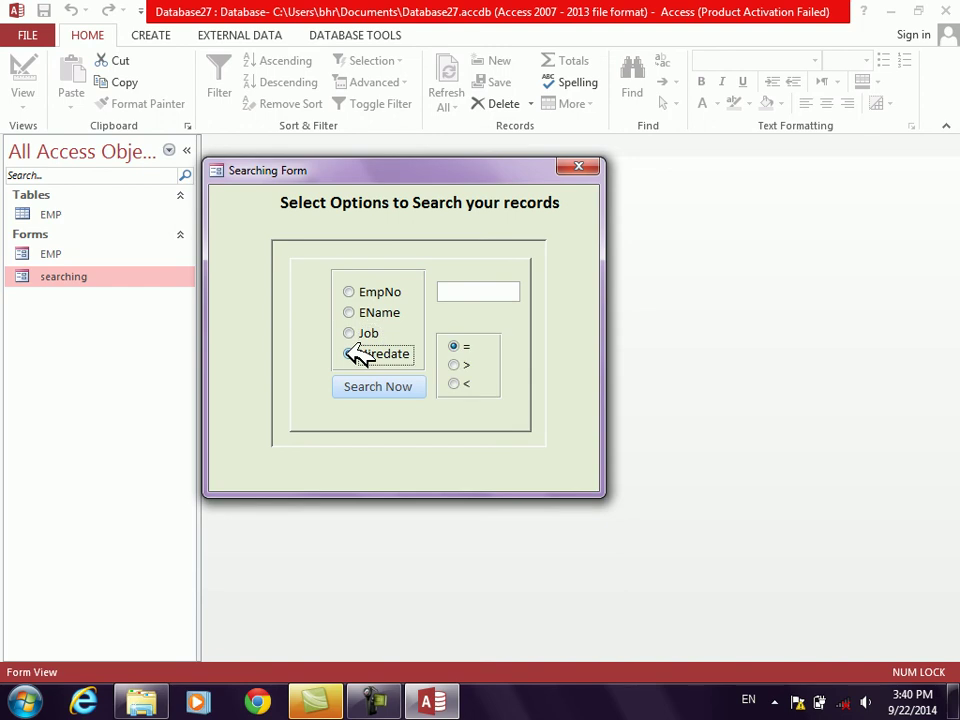
left_click(360, 333)
left_click(356, 313)
left_click(357, 354)
left_click(358, 292)
left_click(360, 334)
left_click(362, 354)
left_click(361, 334)
left_click(362, 314)
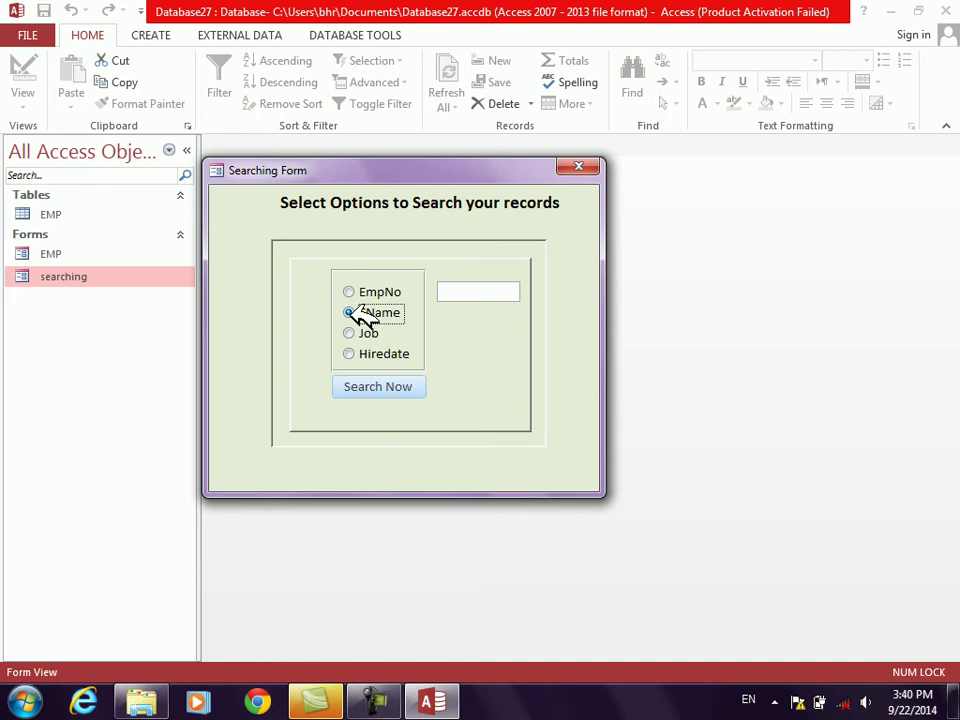
right_click(468, 356)
left_click(452, 291)
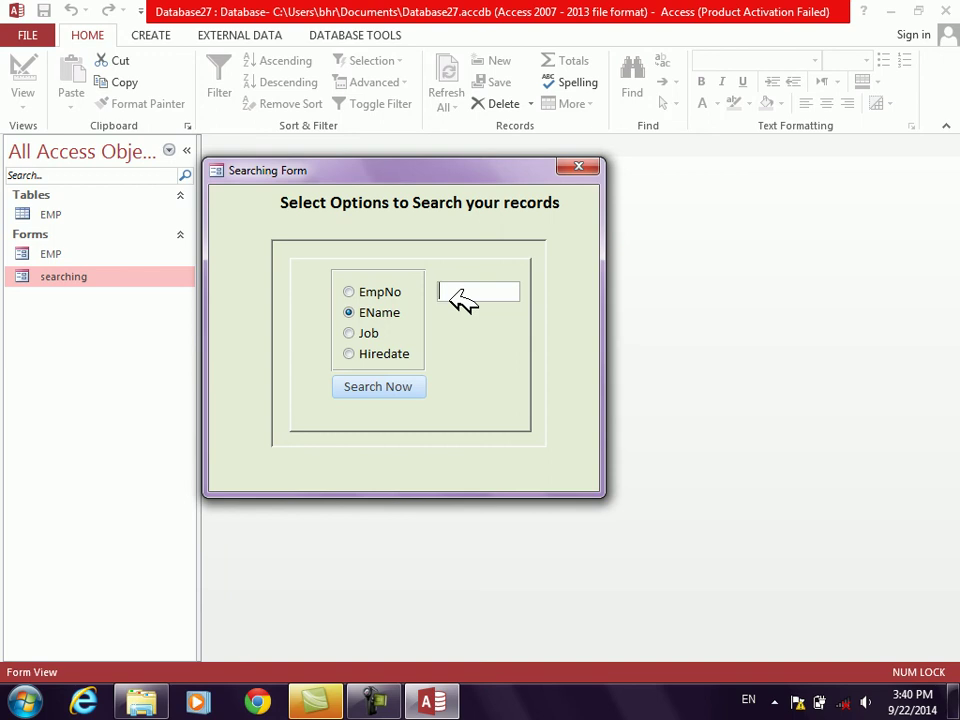
left_click(365, 357)
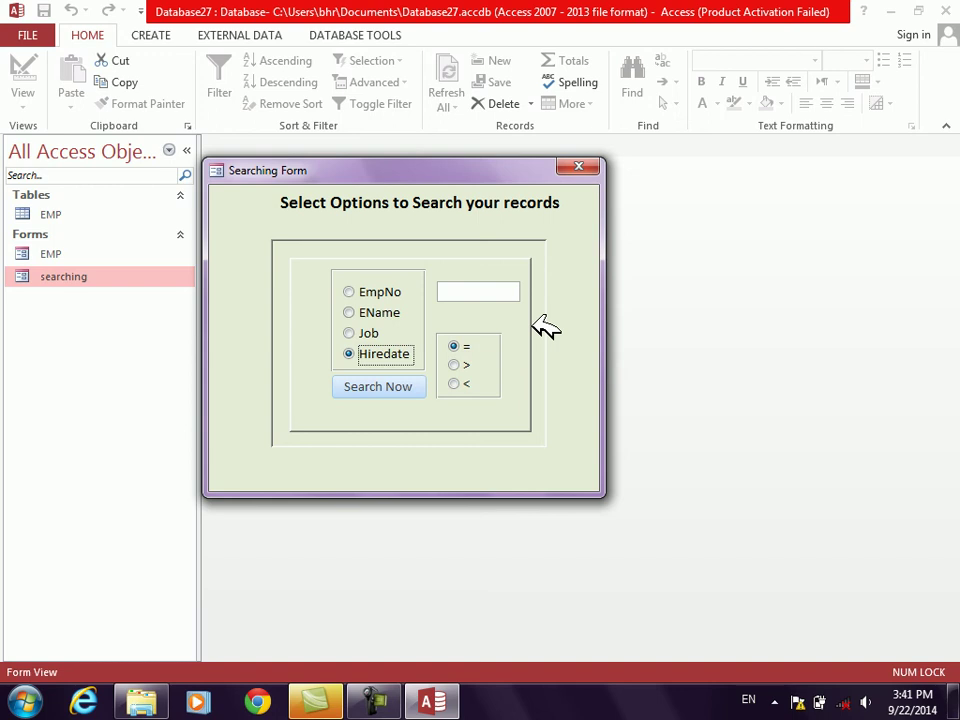
Step: Return the form to Design View and reopen the Search Now button's click code
right_click(576, 334)
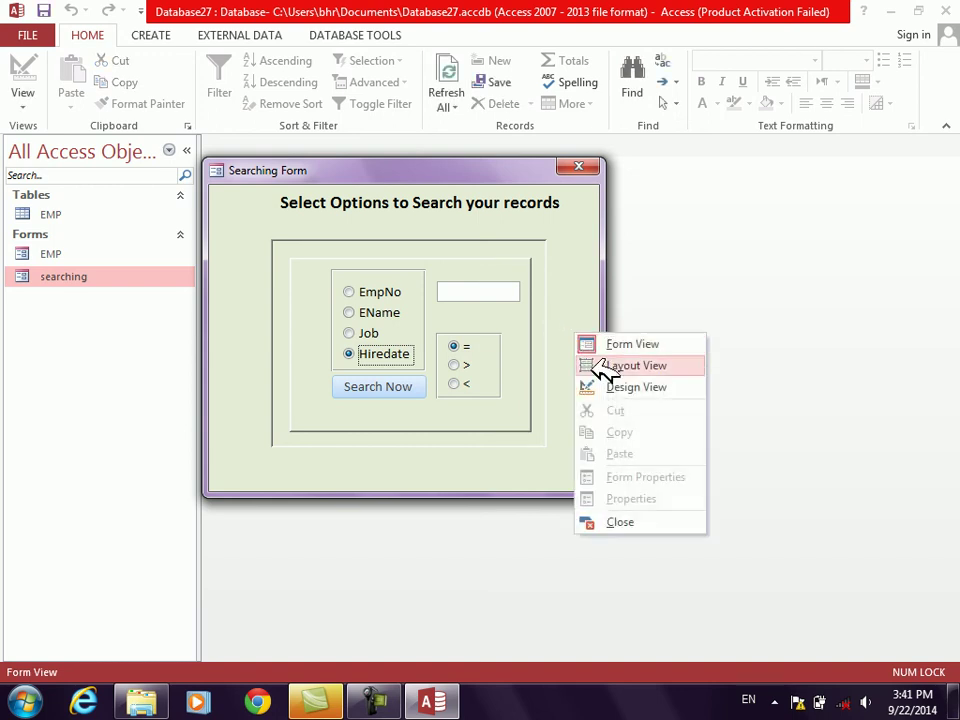
left_click(603, 386)
left_click(405, 400)
right_click(400, 398)
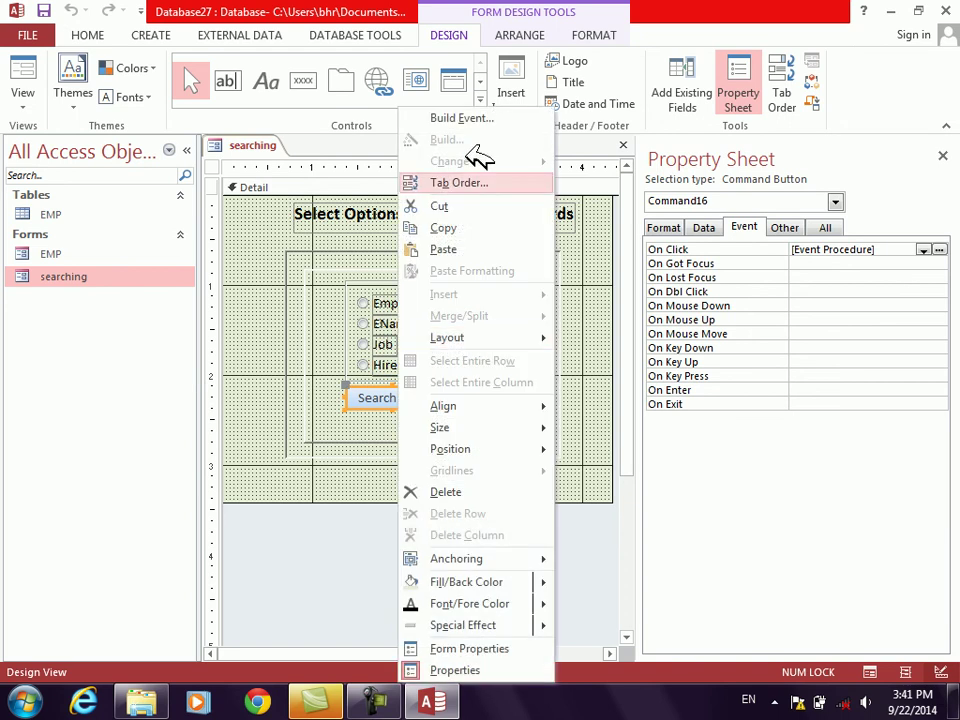
left_click(463, 121)
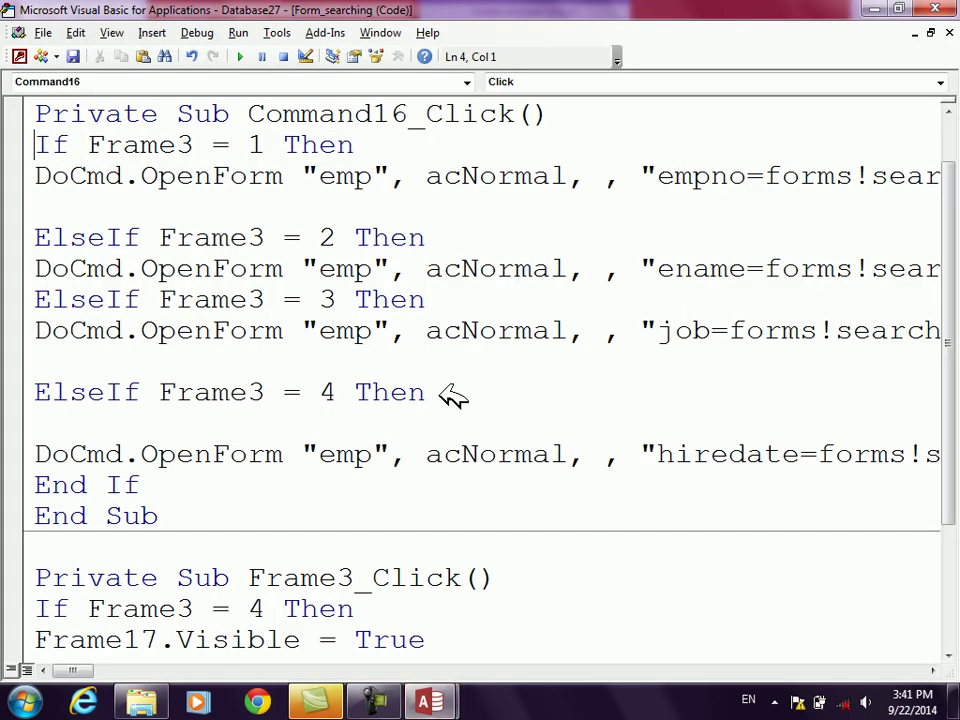
Step: Change the Hiredate condition to ElseIf Frame3 = 4 And Frame17 = 1 Then, adding room above End If
left_click(357, 392)
type("and fra")
type("17=1")
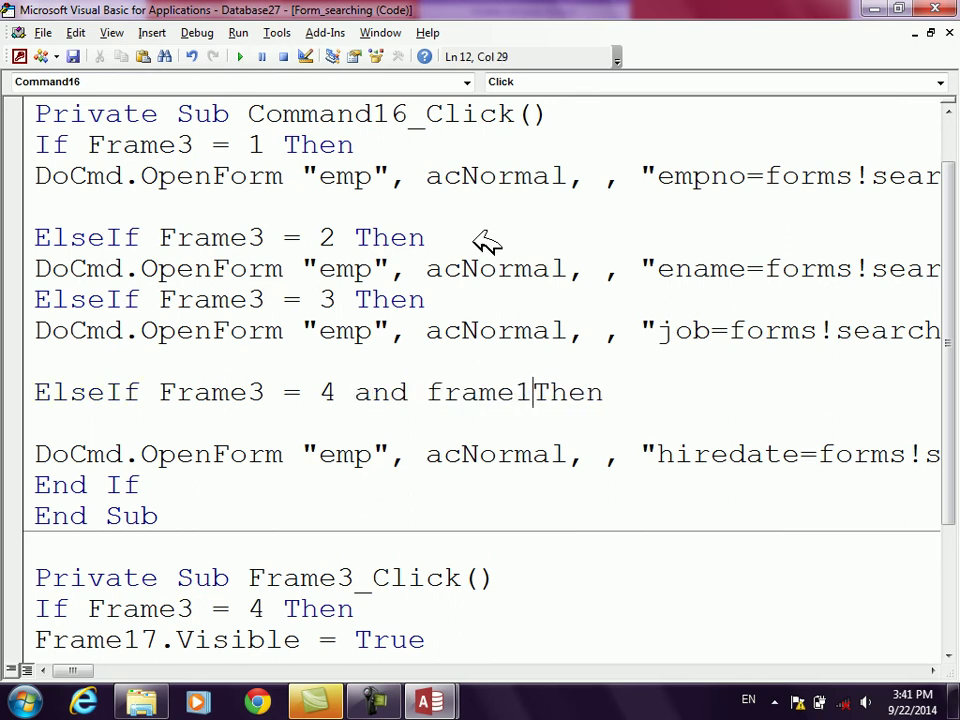
type(" then")
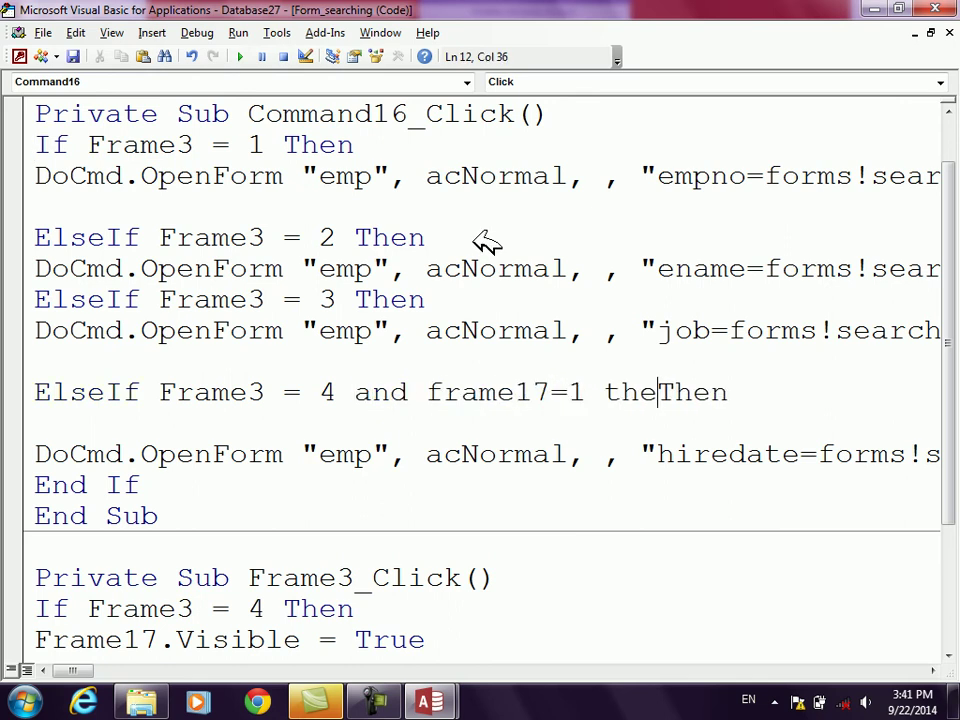
key("BackSpace")
key("BackSpace")
key("BackSpace")
key("BackSpace")
key("Down")
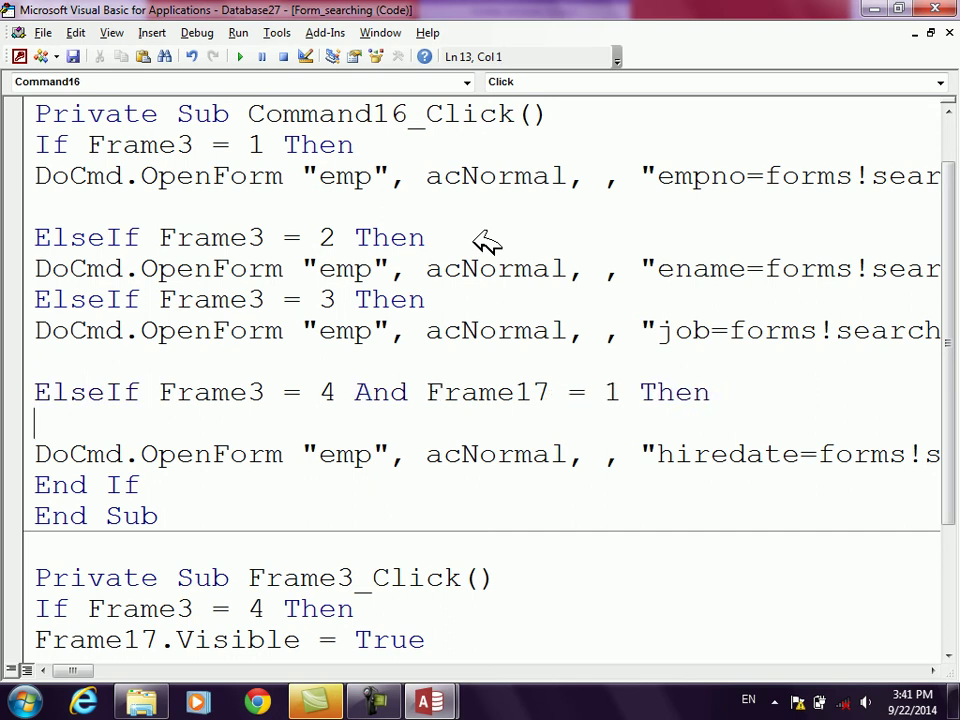
key("Down")
key("Down")
key("Left")
key("Left")
key("Left")
key("Left")
key("Left")
key("Left")
key("Return")
key("Return")
key("Return")
Step: Add ElseIf Frame3 = 4 And Frame17 = 2 Then, opening emp with filter hiredate>forms!searching!text1
key("Up")
key("Up")
key("Up")
type("elseif ")
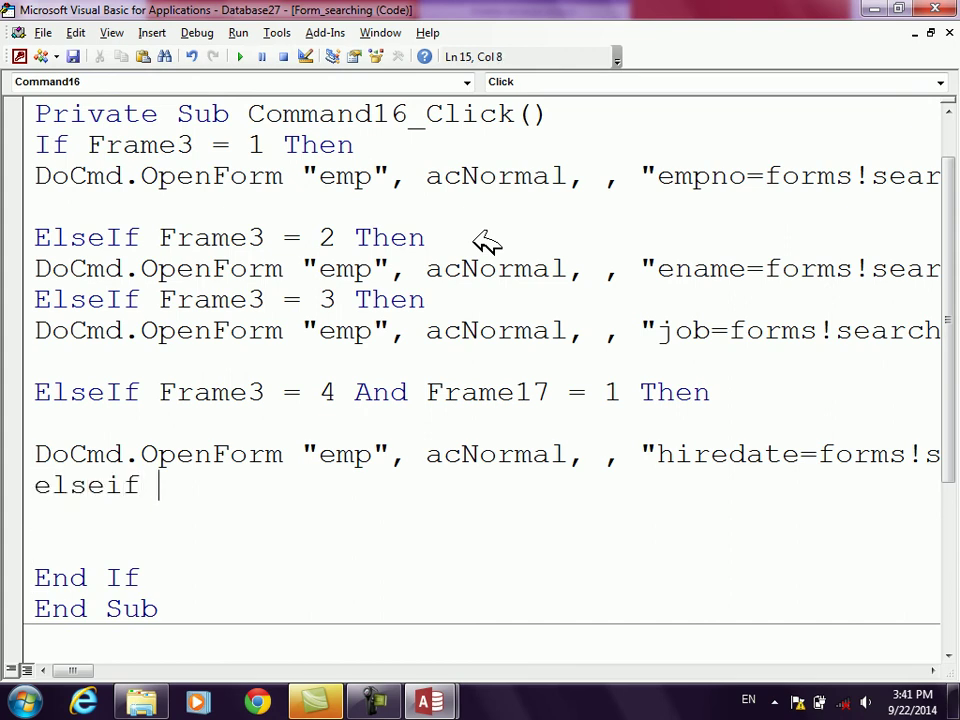
type("frame3=")
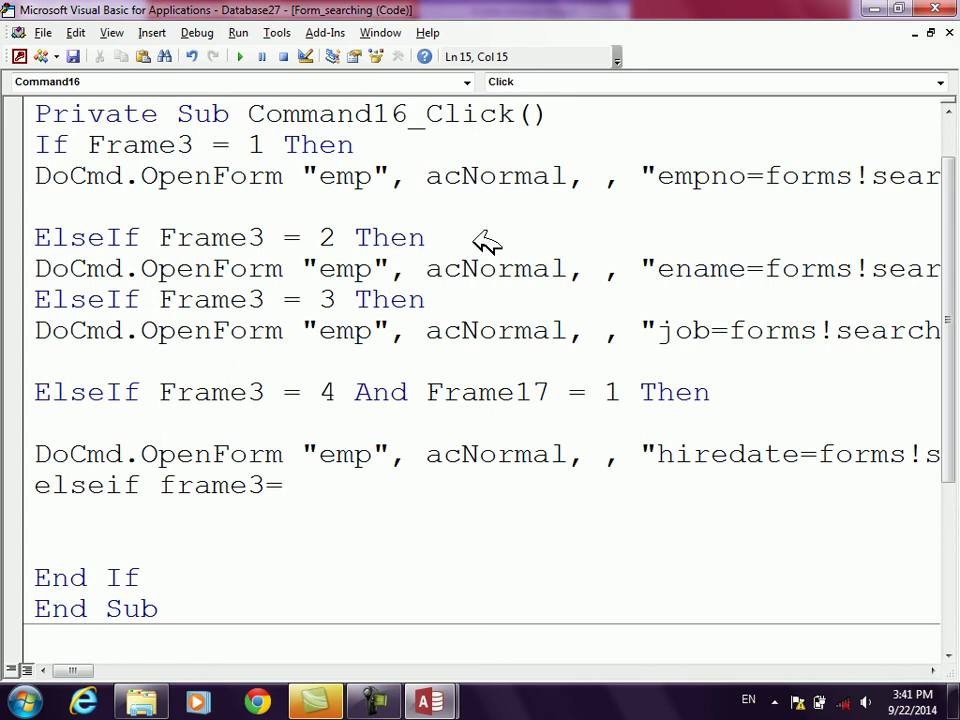
type("4 and frame17=2 then")
key("Return")
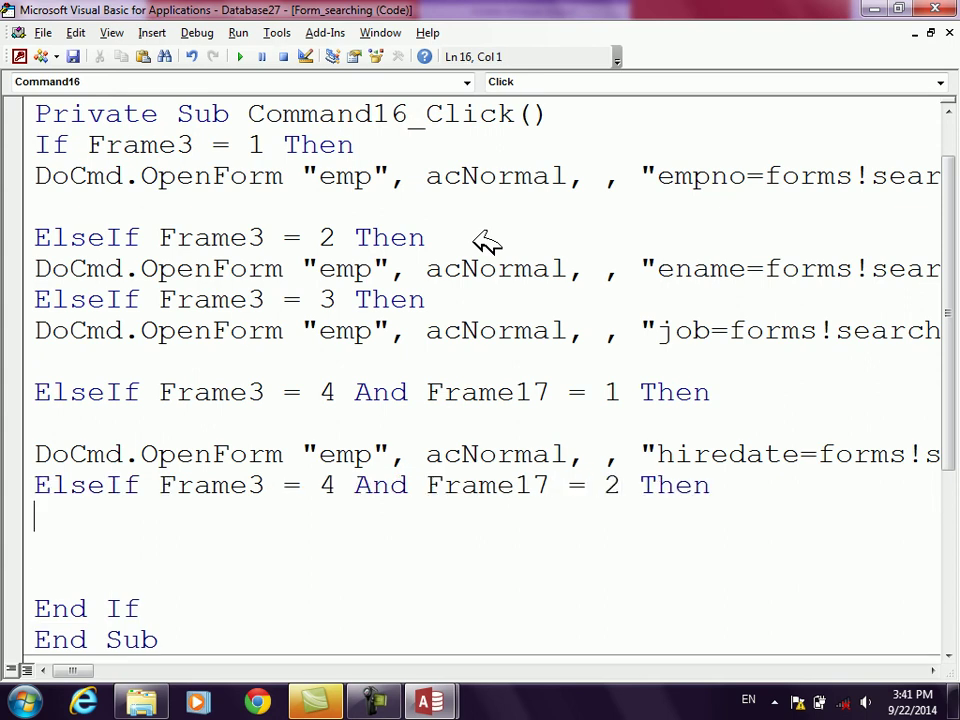
type("docmd.,")
key("BackSpace")
type("poenf")
key("BackSpace")
key("BackSpace")
key("BackSpace")
key("BackSpace")
key("BackSpace")
type("openfor")
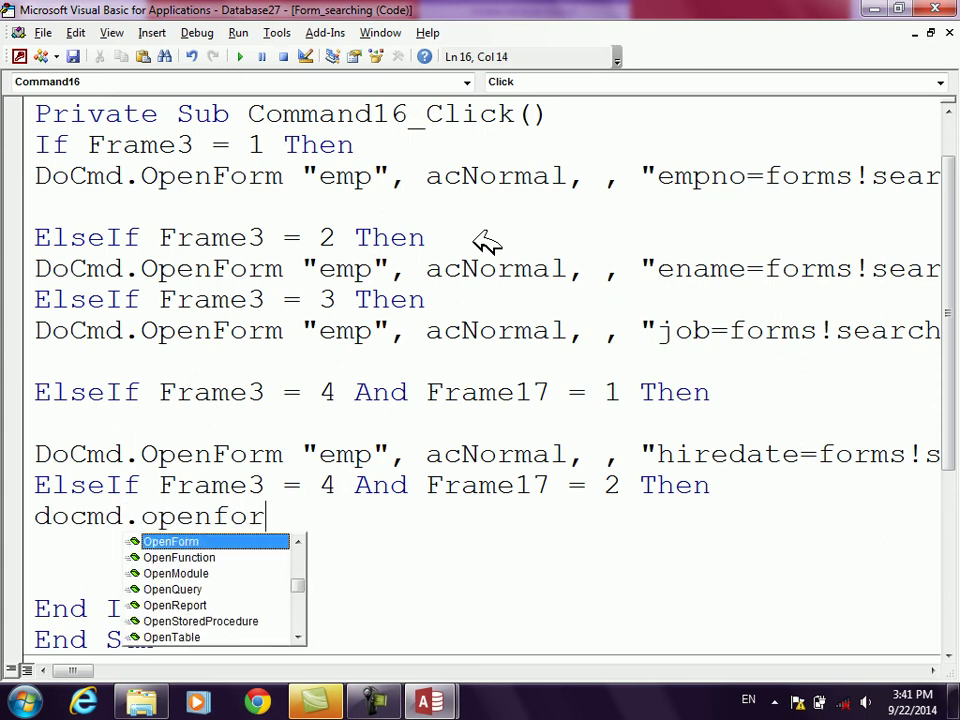
type(" \"emp")
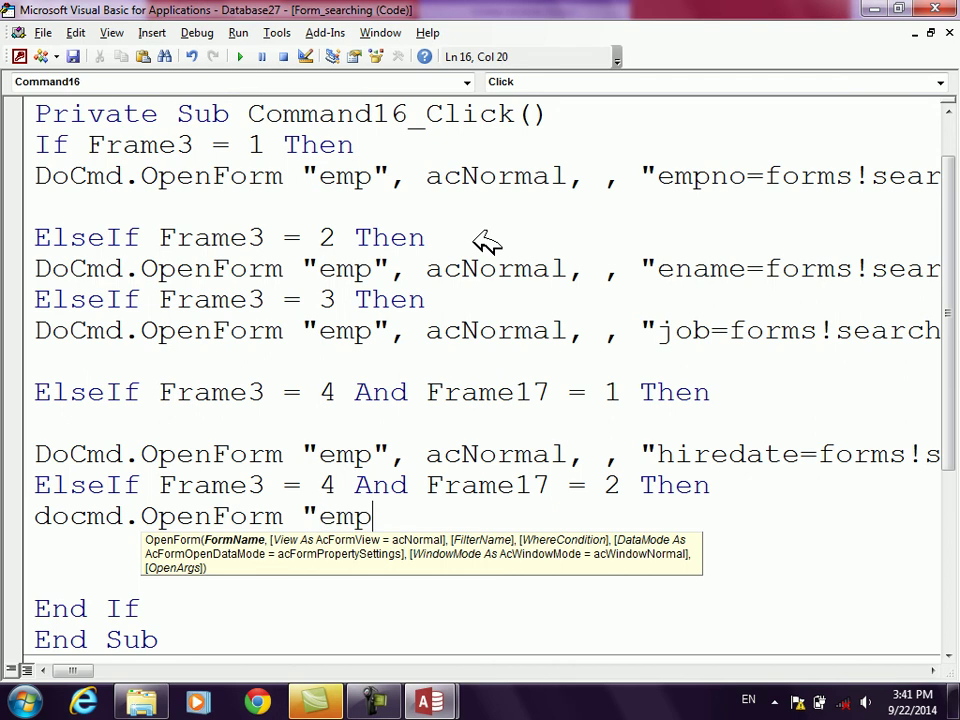
type("\",")
key("Down")
key("Down")
key("Down")
key("Down")
key("Down")
key("Down")
type(",,\"")
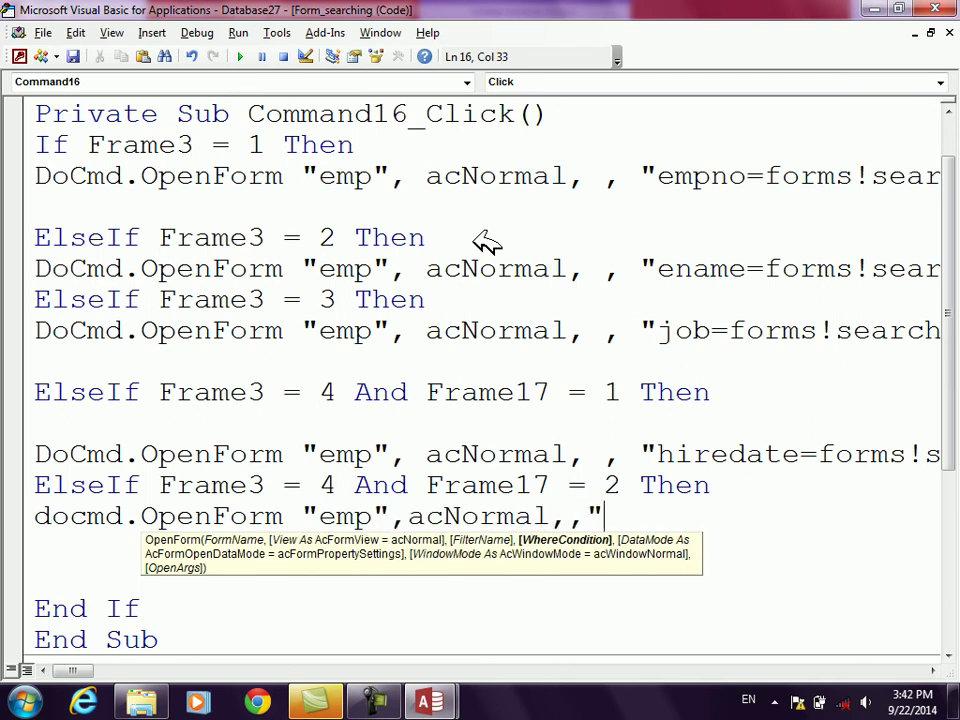
type("hiredate>fo")
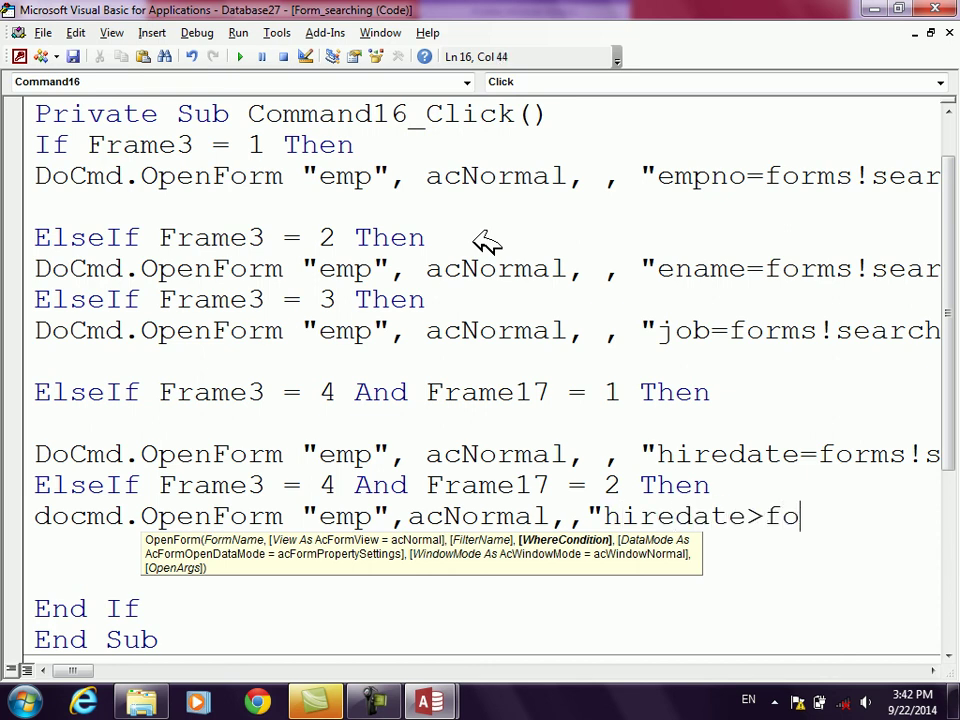
type("rms!searching!text")
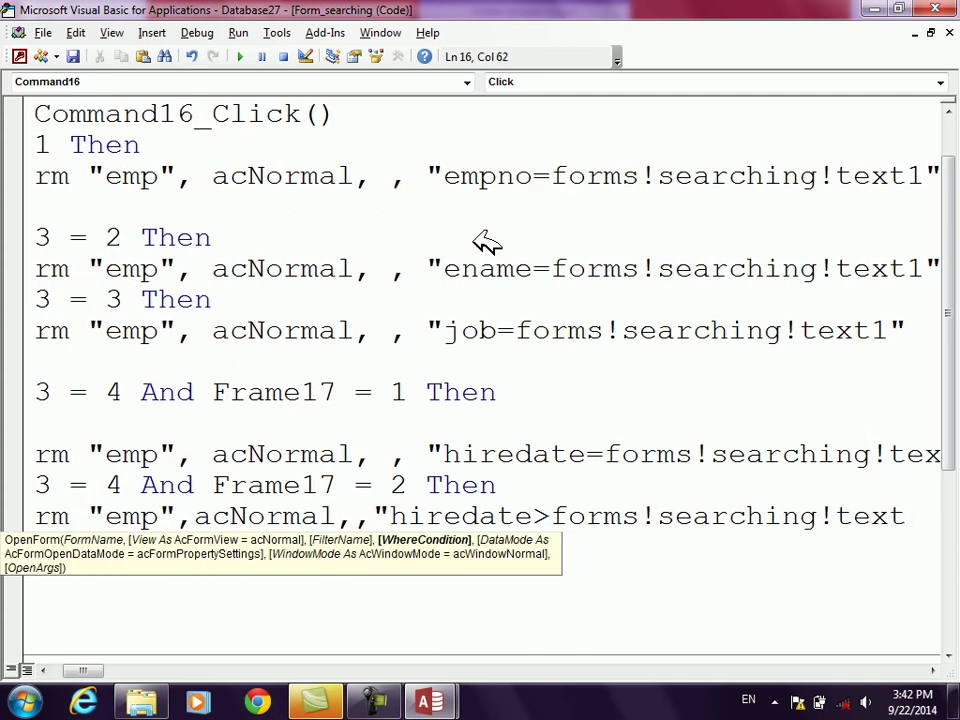
key("Return")
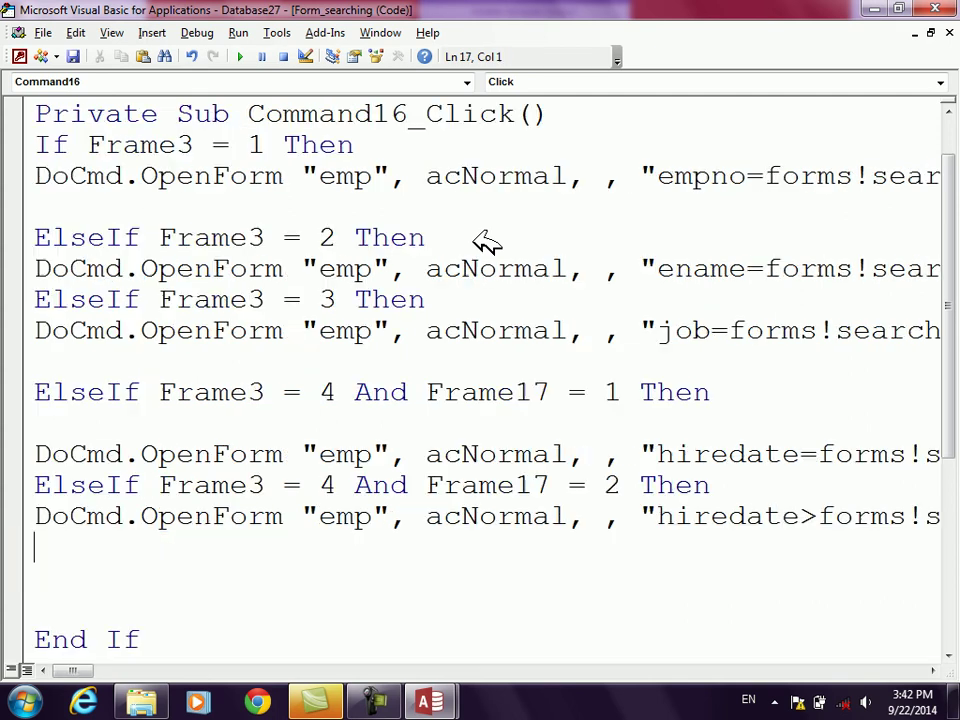
Step: Add ElseIf Frame3 = 4 And Frame17 = 3 Then, opening emp with filter hiredate<forms!searching!text1
key("Return")
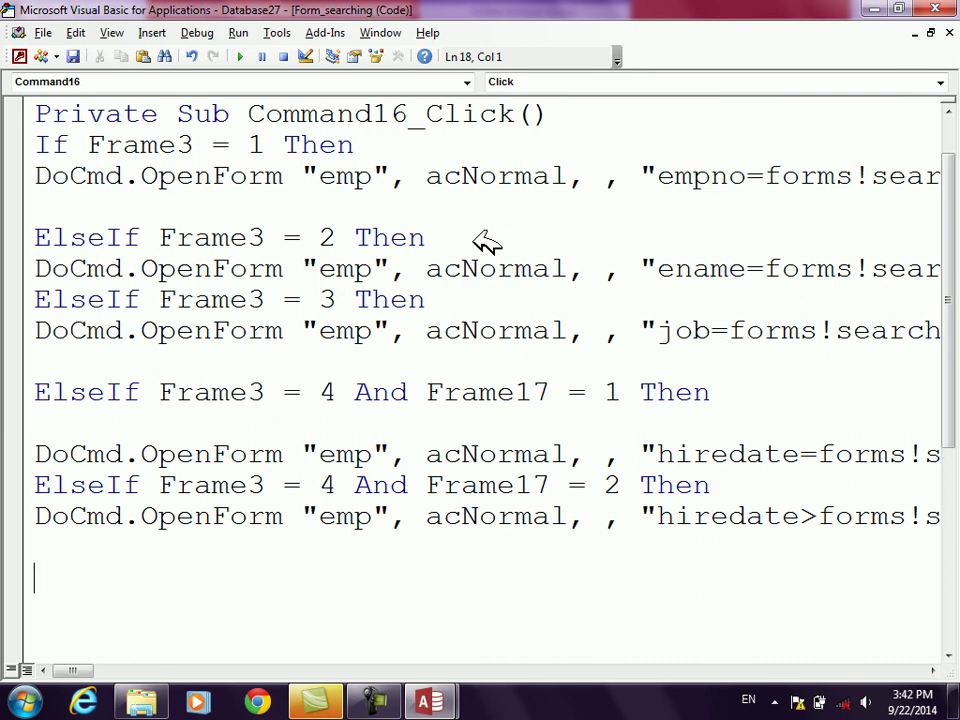
type("elseif frame")
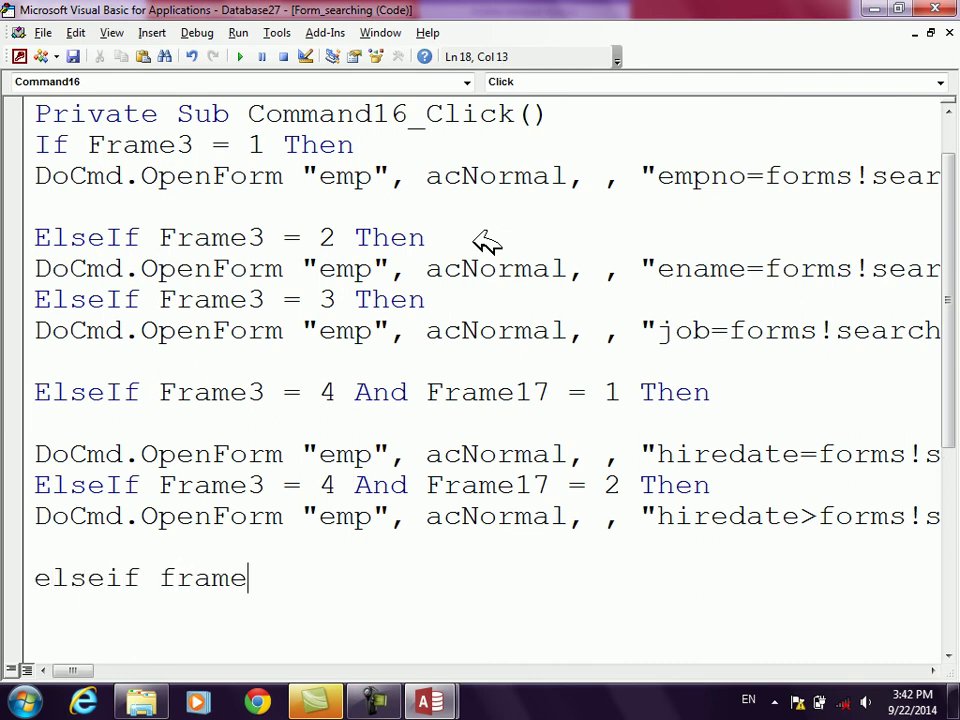
type("3=4 and fra")
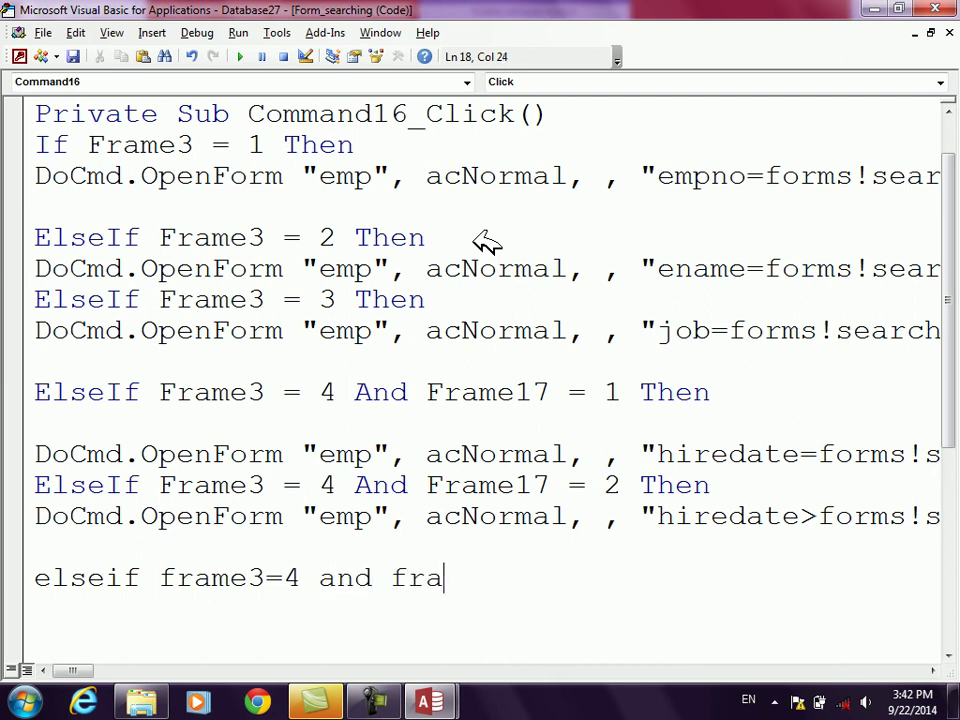
type("me17=3 then")
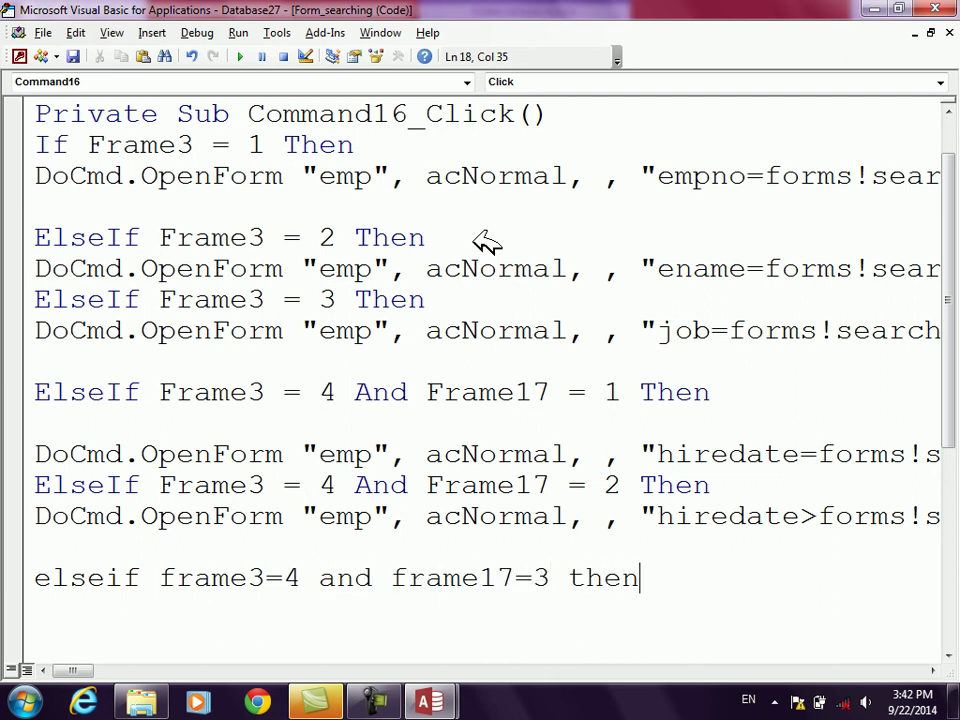
key("Return")
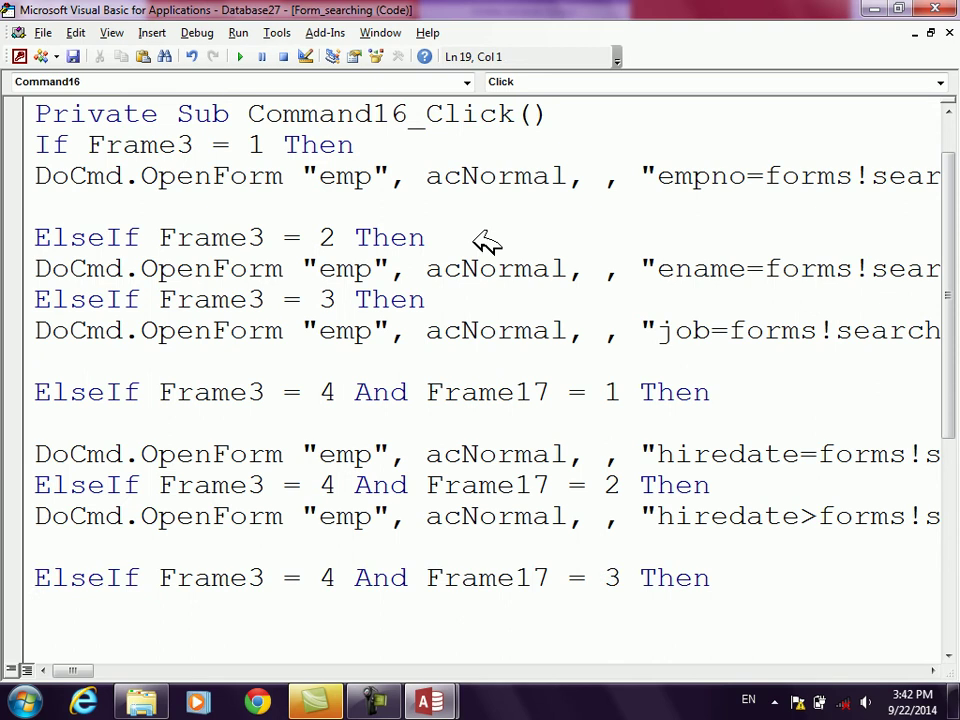
type("docmd.openf")
type(" \"emp")
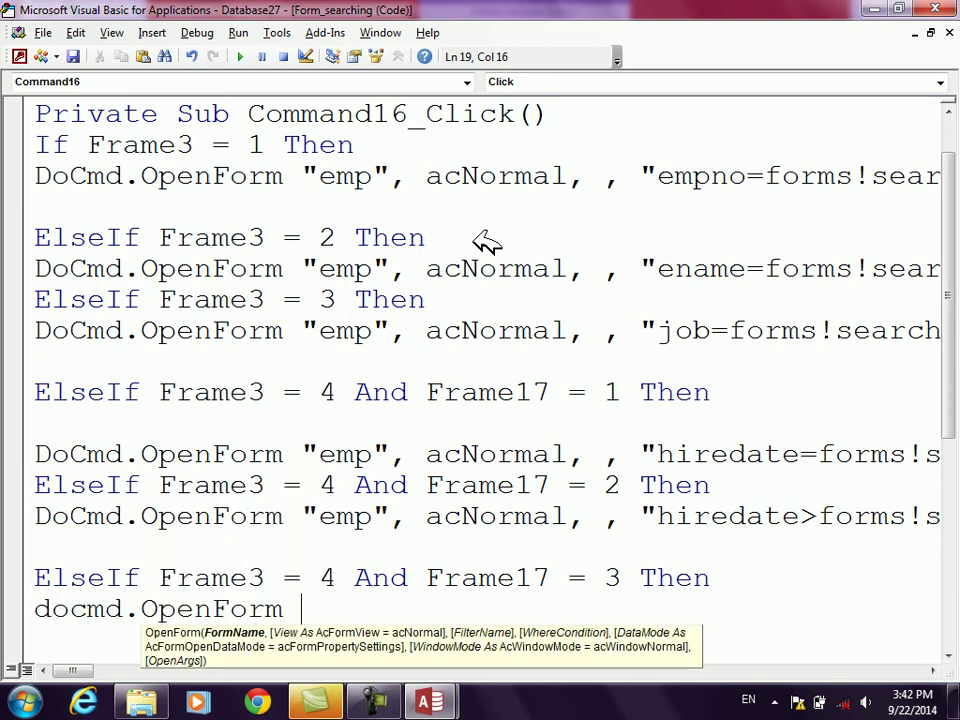
type("\",")
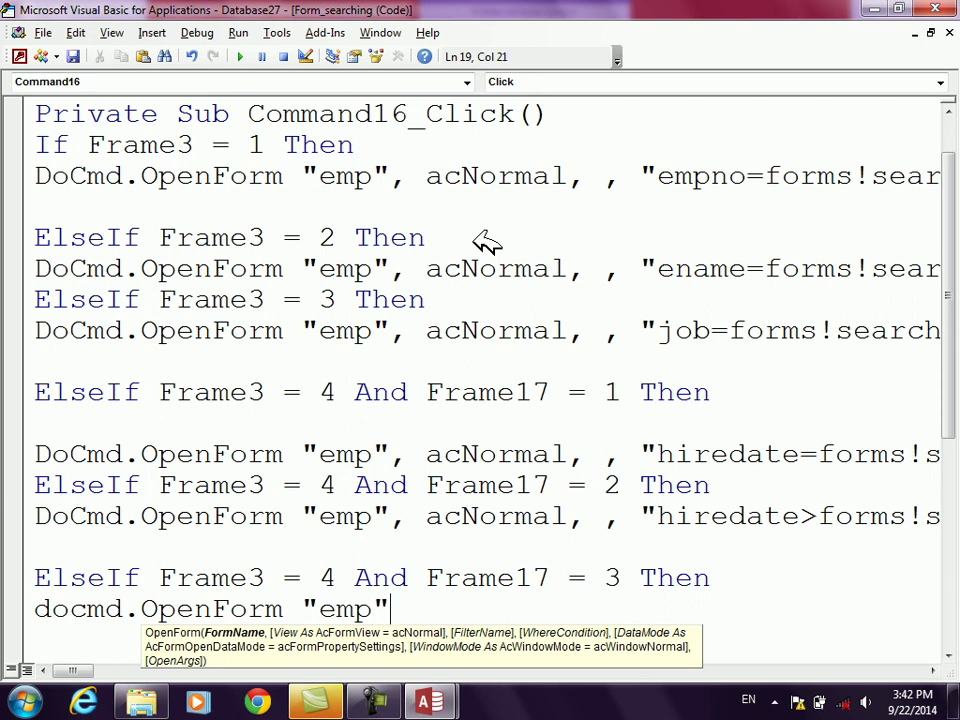
key("Down")
key("Down")
key("Down")
key("Down")
key("Down")
type("acNormal,")
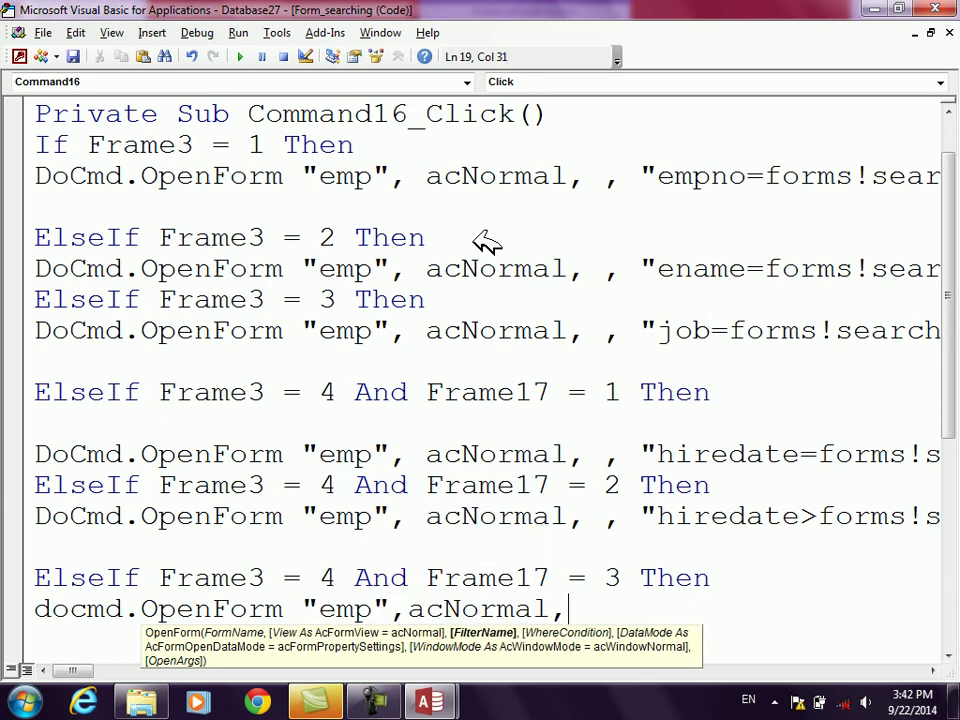
type(",\"hir")
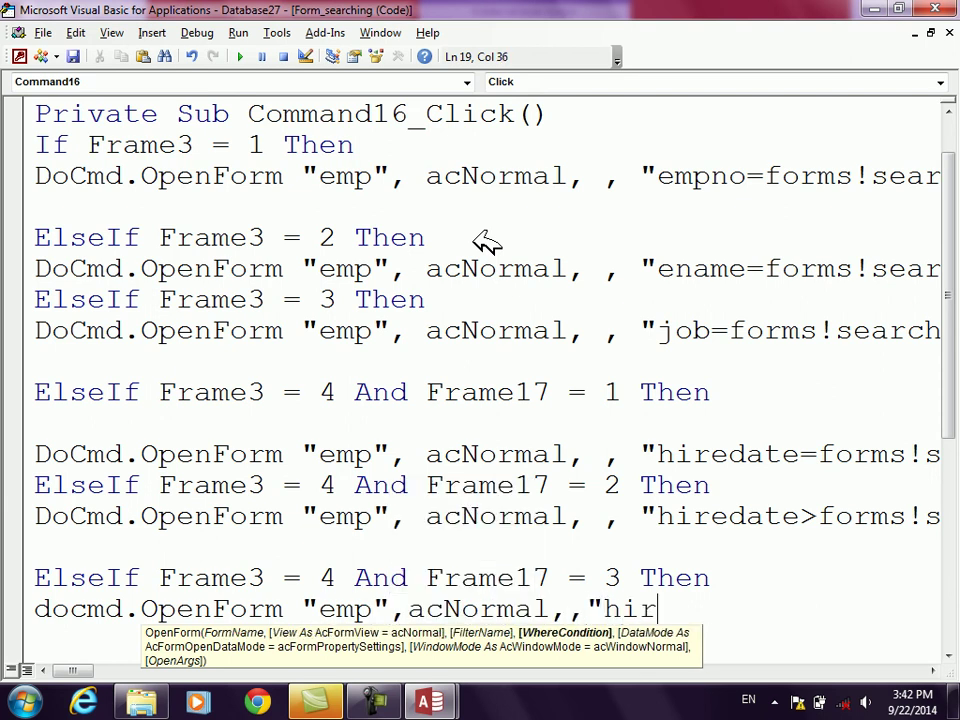
type("edate<")
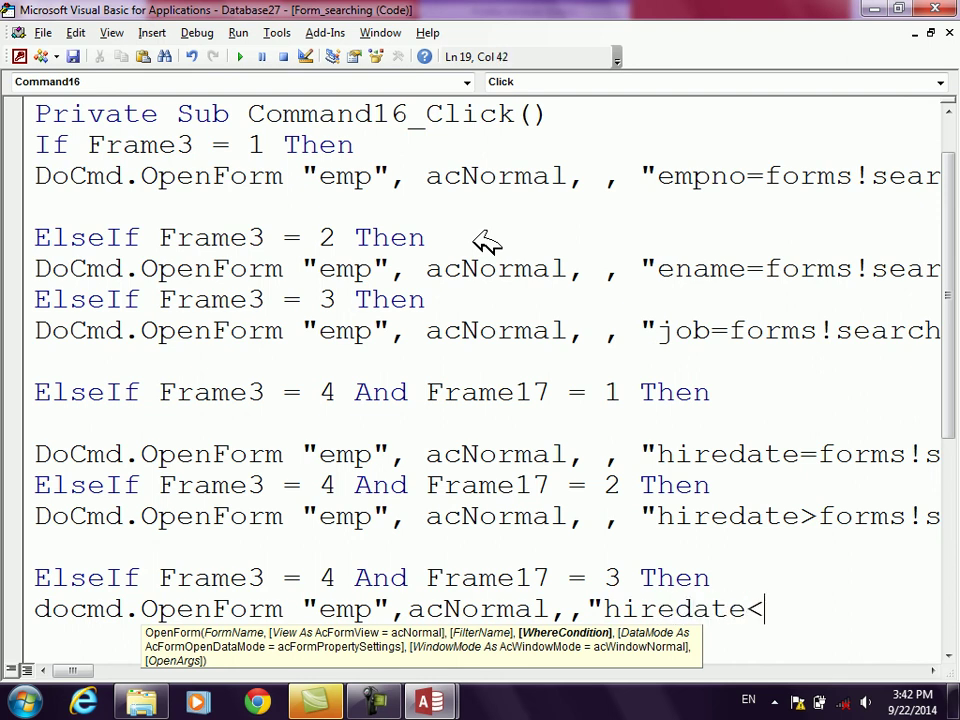
type("forms!")
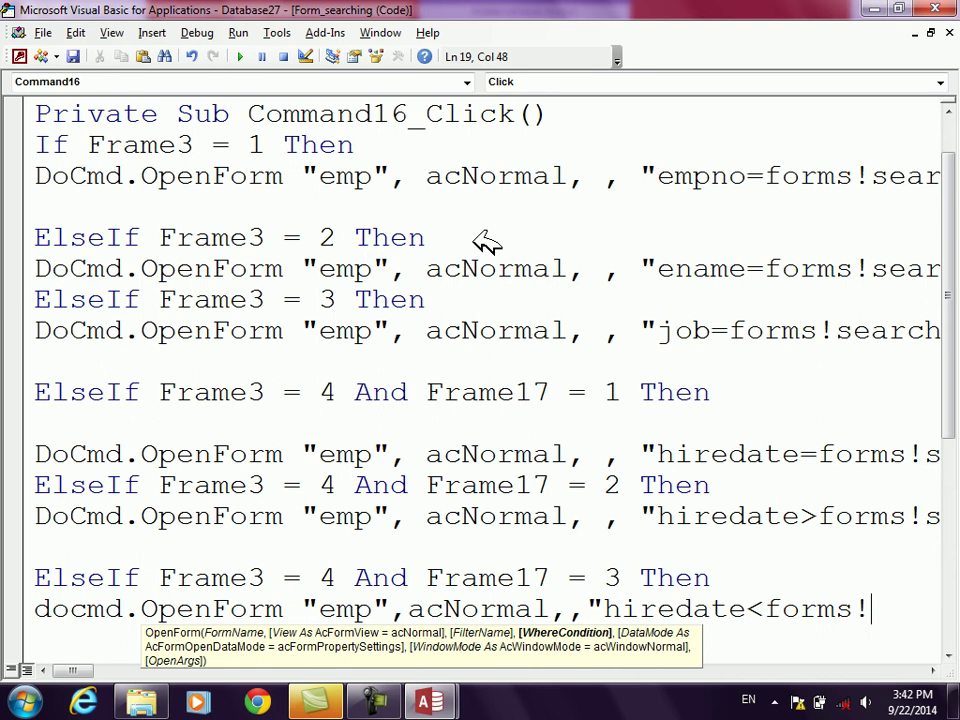
type("search")
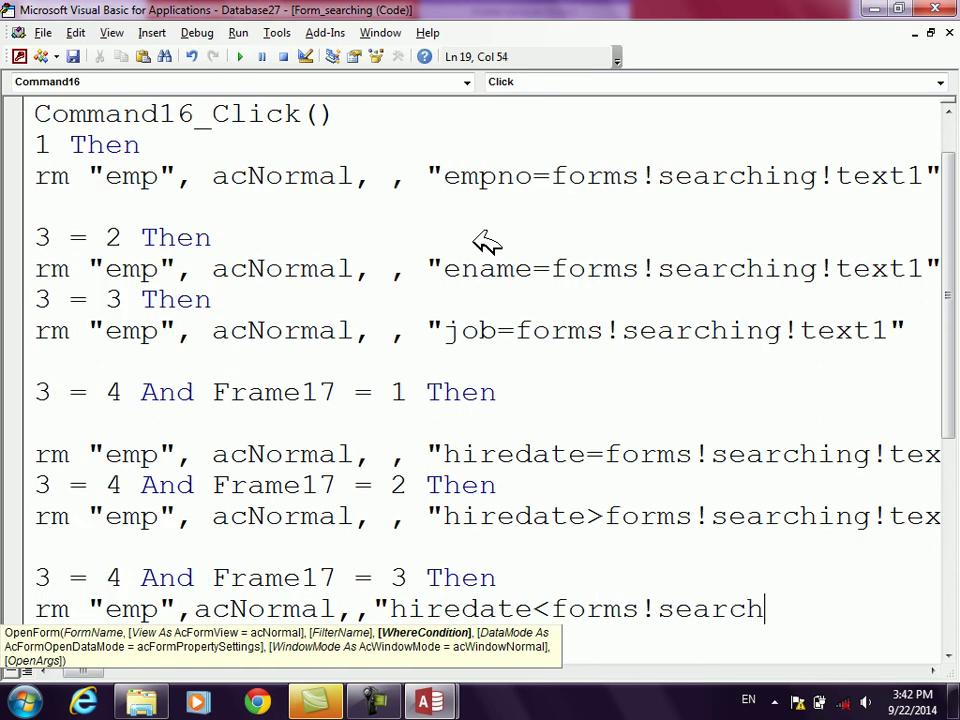
type("ing!text1")
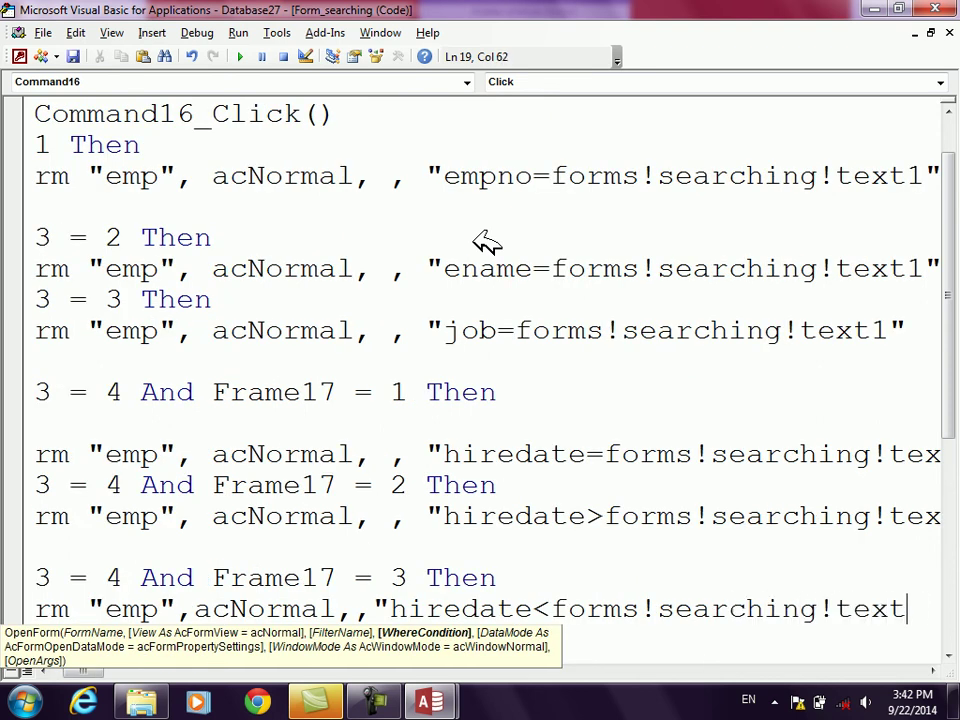
key("Return")
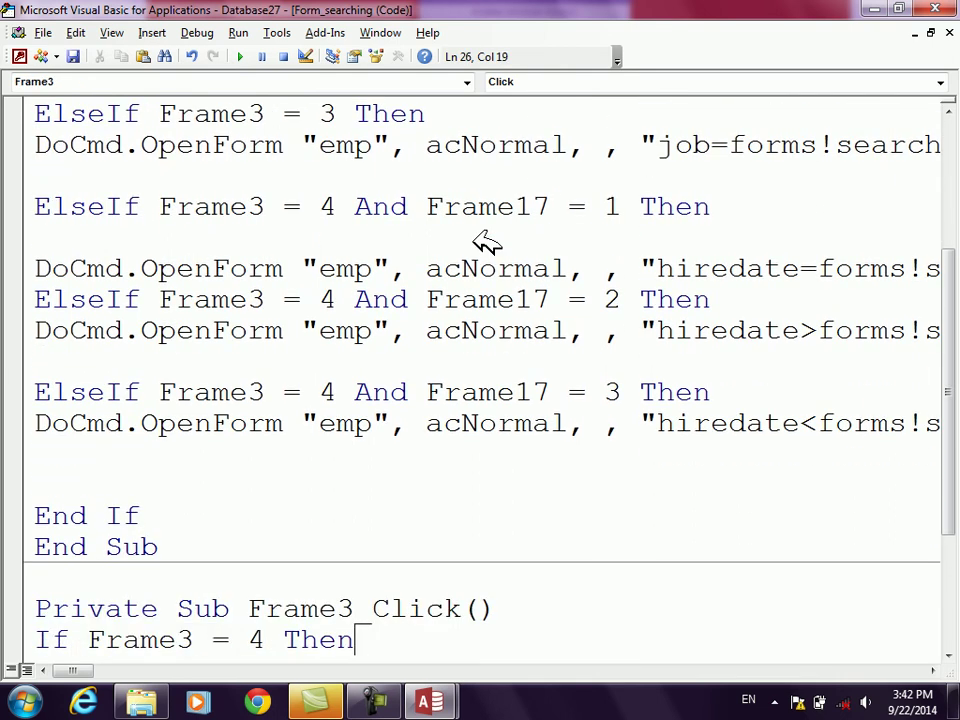
key("alt+F11")
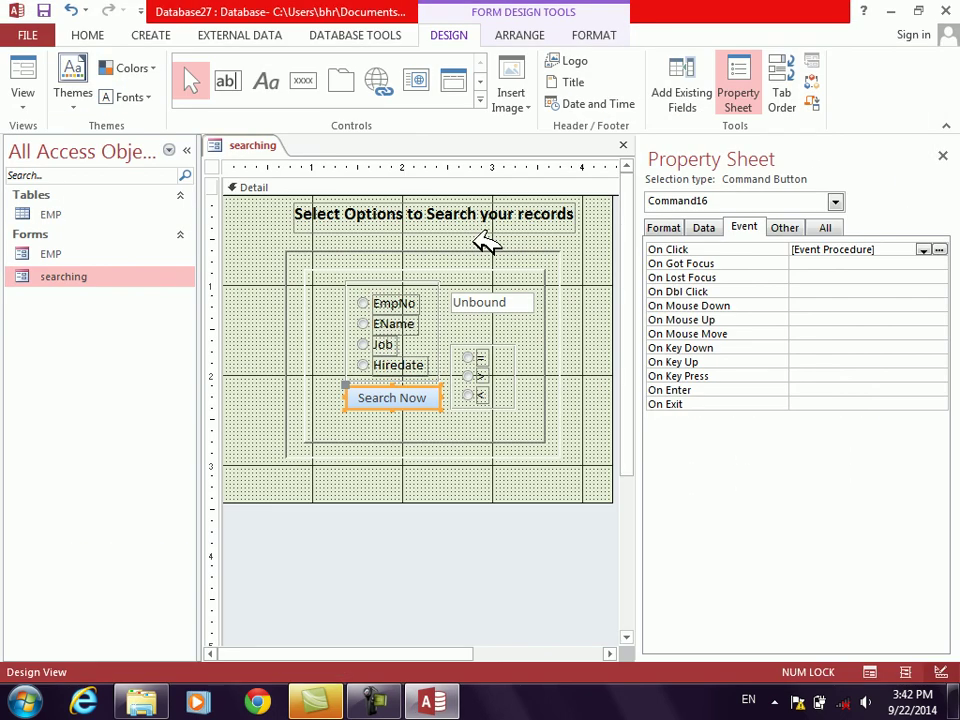
Step: Close the Property Sheet, switch to Form View and choose the Hiredate search option
left_click(943, 154)
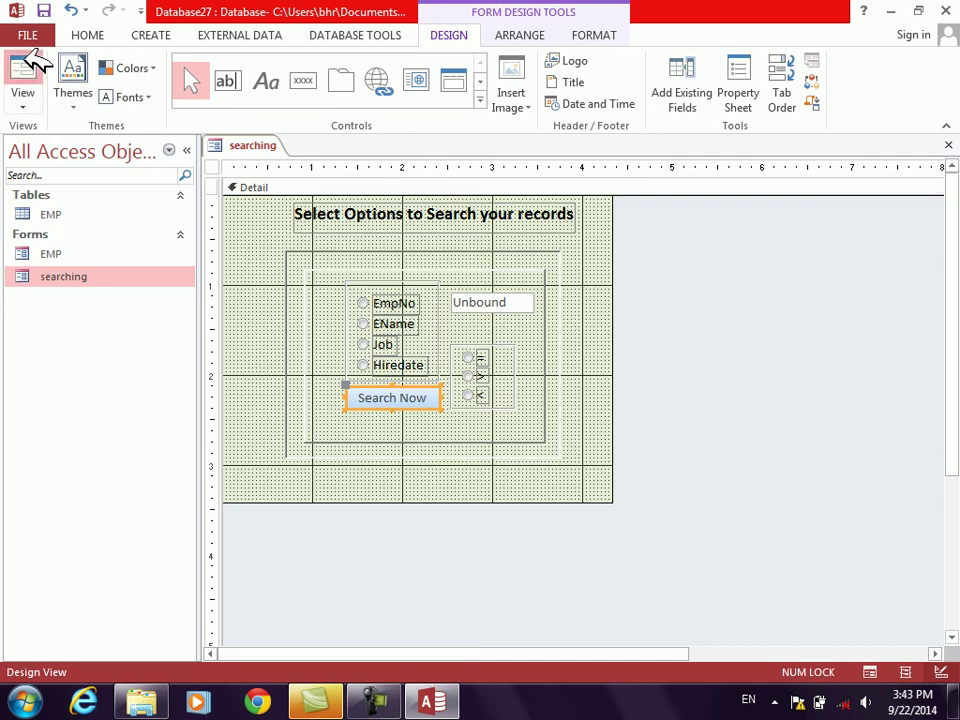
left_click(30, 58)
left_click(352, 312)
left_click(357, 353)
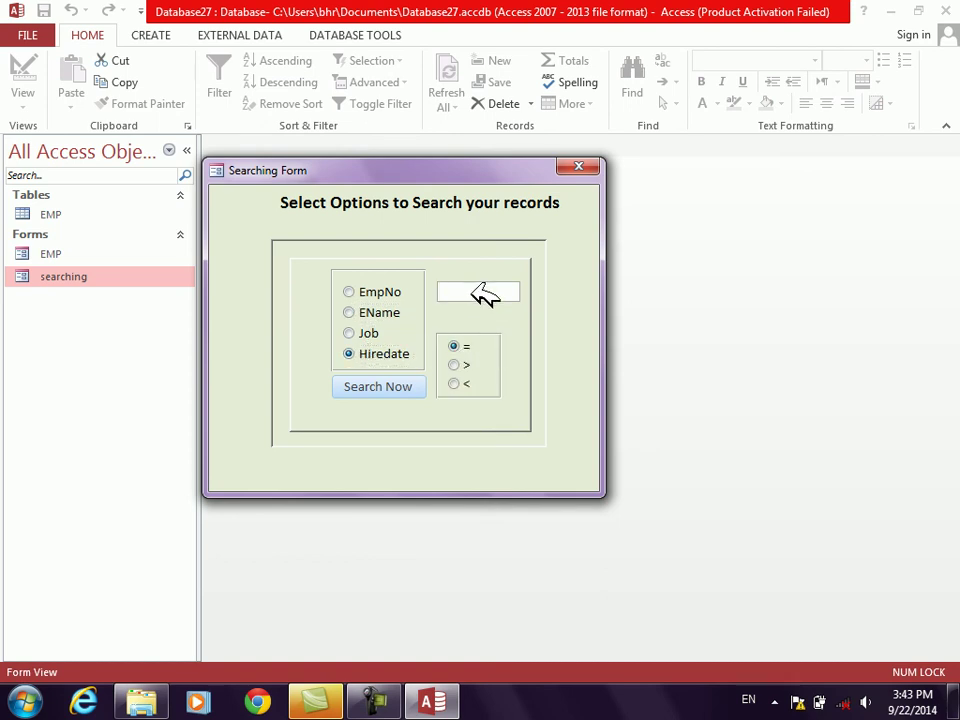
Step: Search for hire date = 1/1/2013 and close the filtered EMP results
type("1/1/2013")
left_click(397, 388)
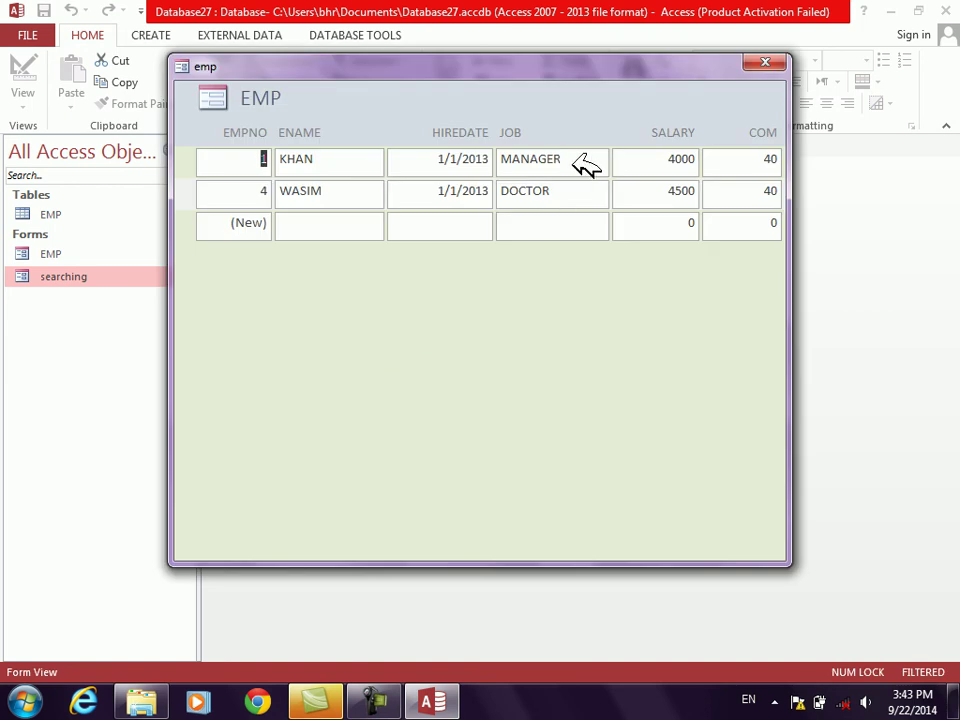
left_click(770, 66)
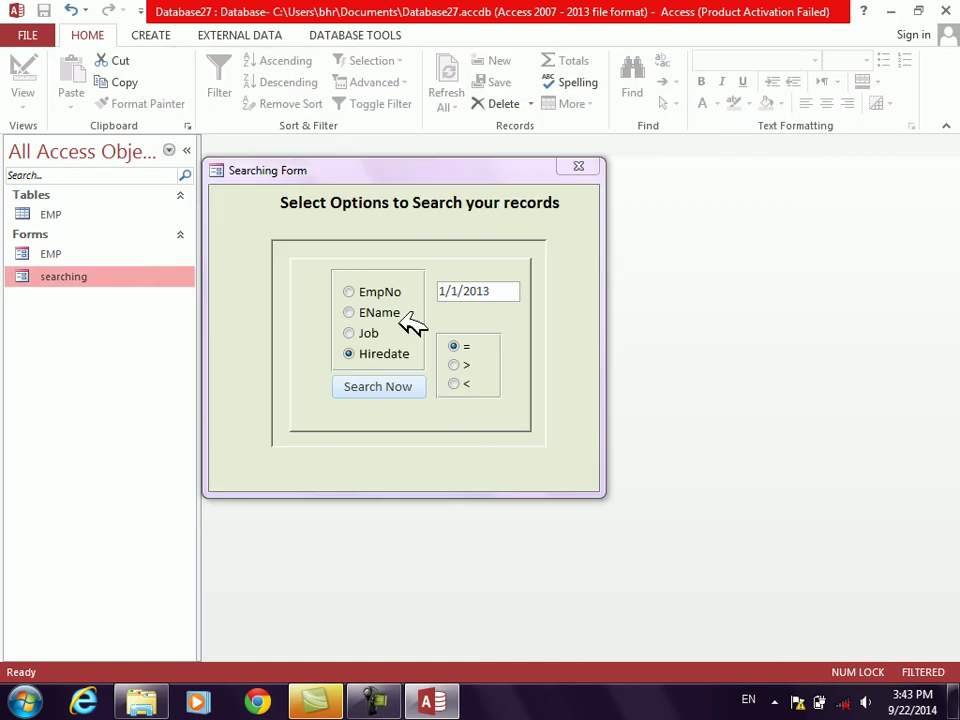
Step: Run the earlier-than (<) 1/1/2013 search, close EMP, then select later-than (>)
left_click(456, 384)
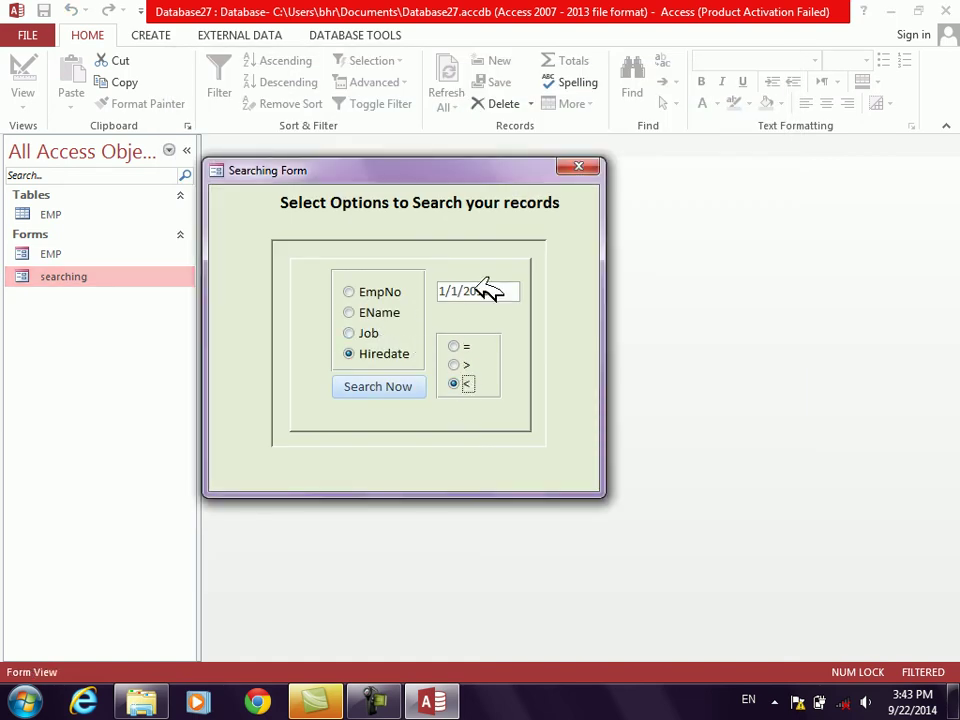
left_click(511, 294)
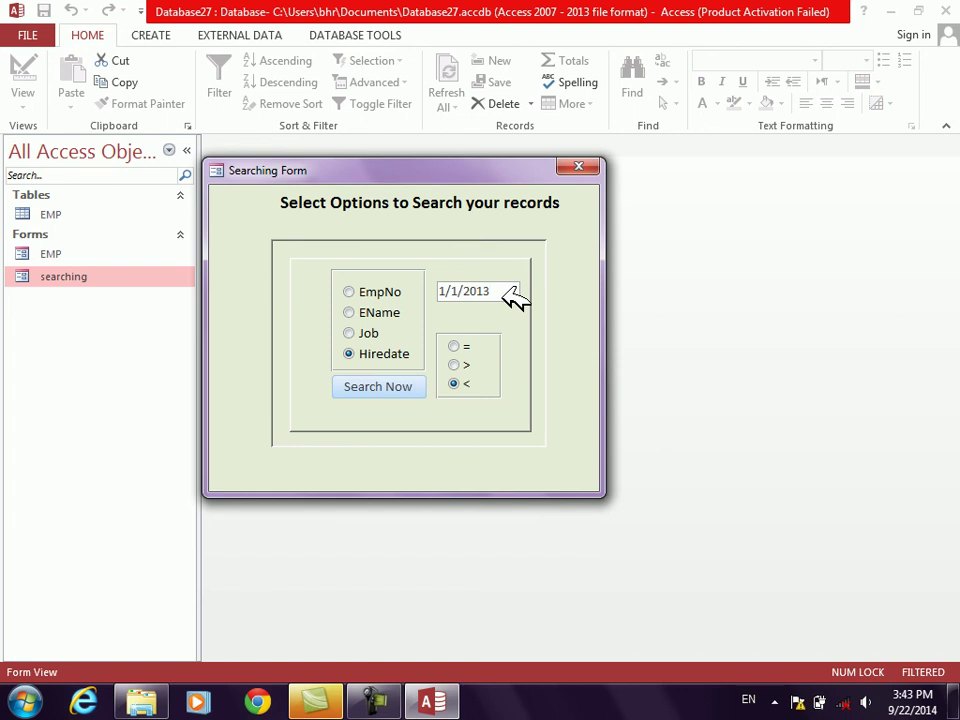
left_click(386, 387)
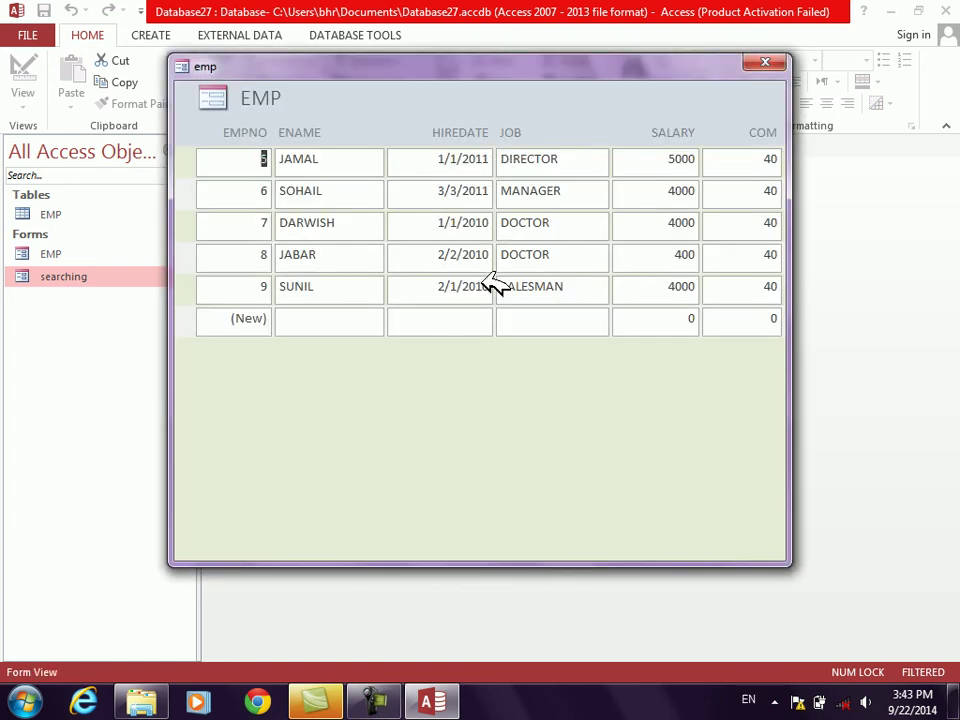
left_click(764, 63)
left_click(460, 366)
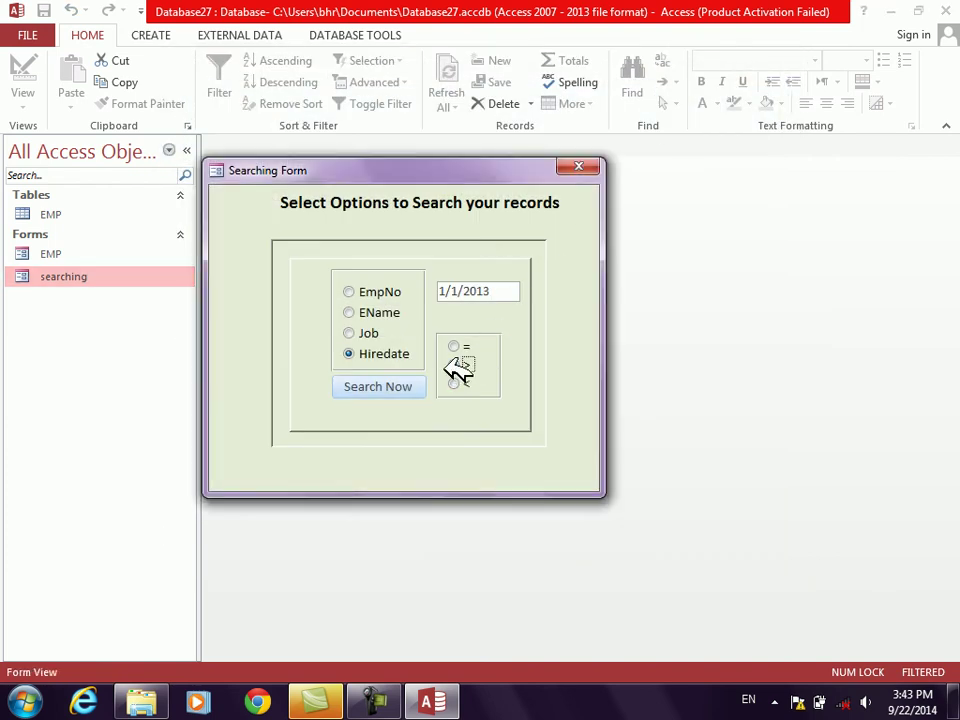
left_click(400, 387)
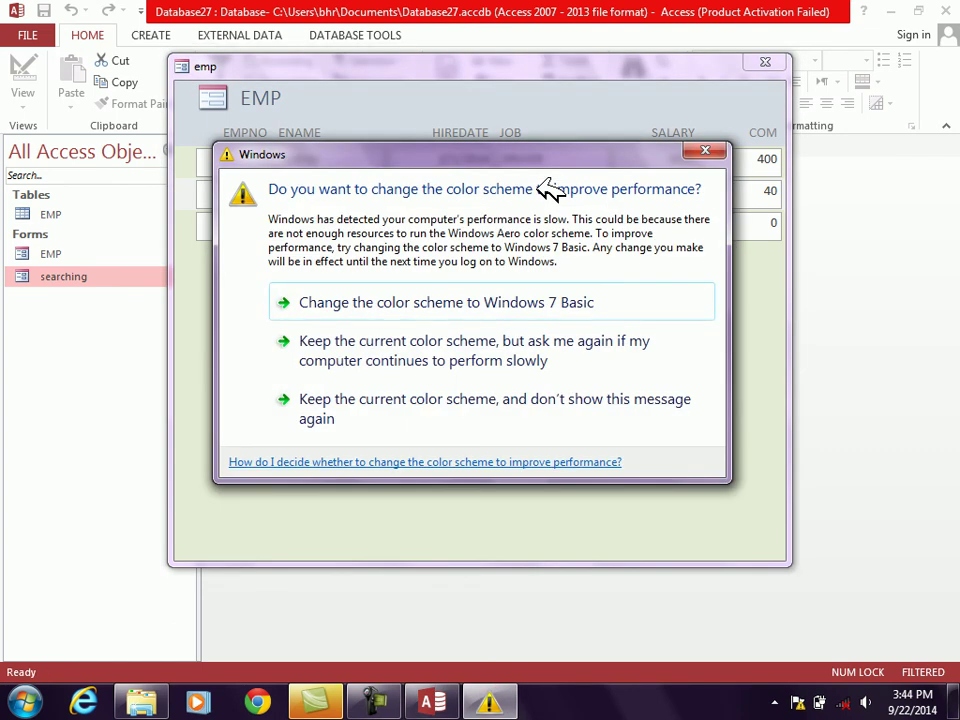
left_click(445, 302)
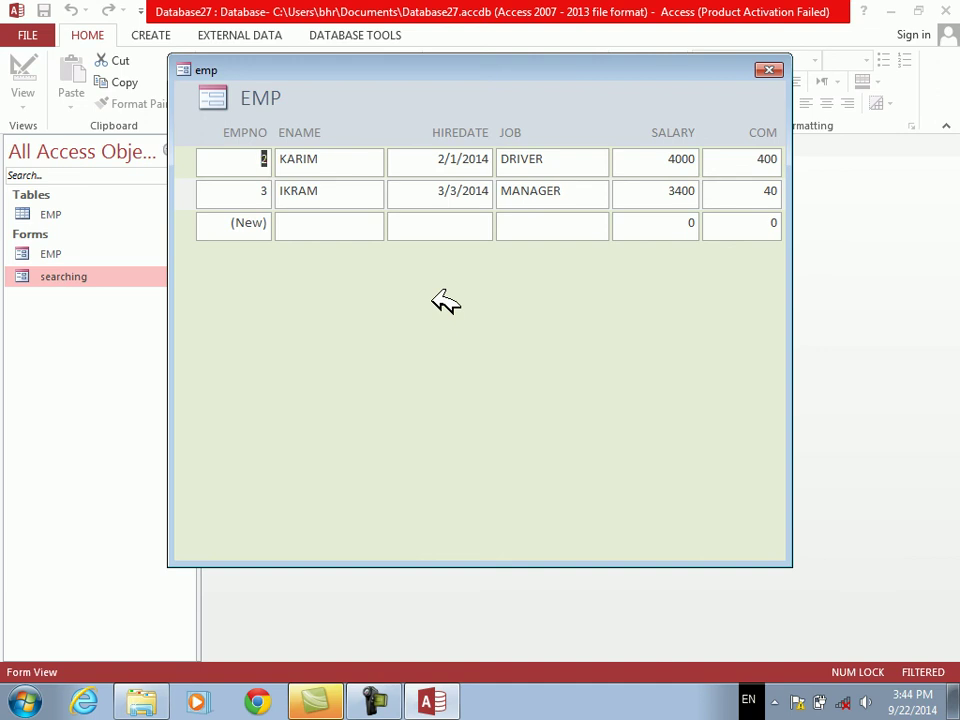
left_click(769, 70)
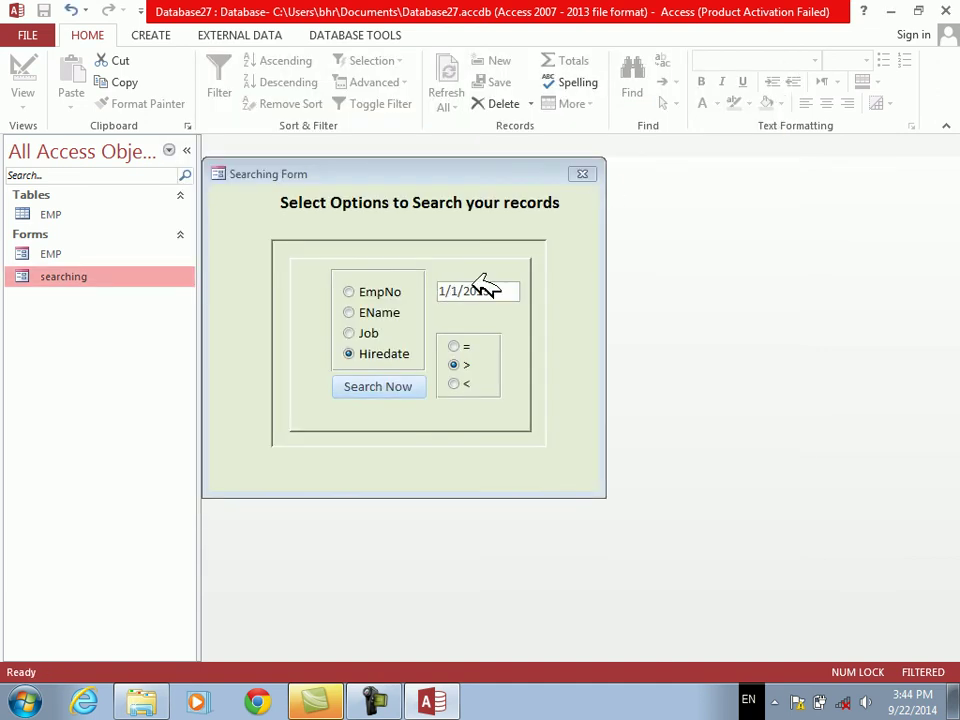
left_click_drag(429, 174, 531, 187)
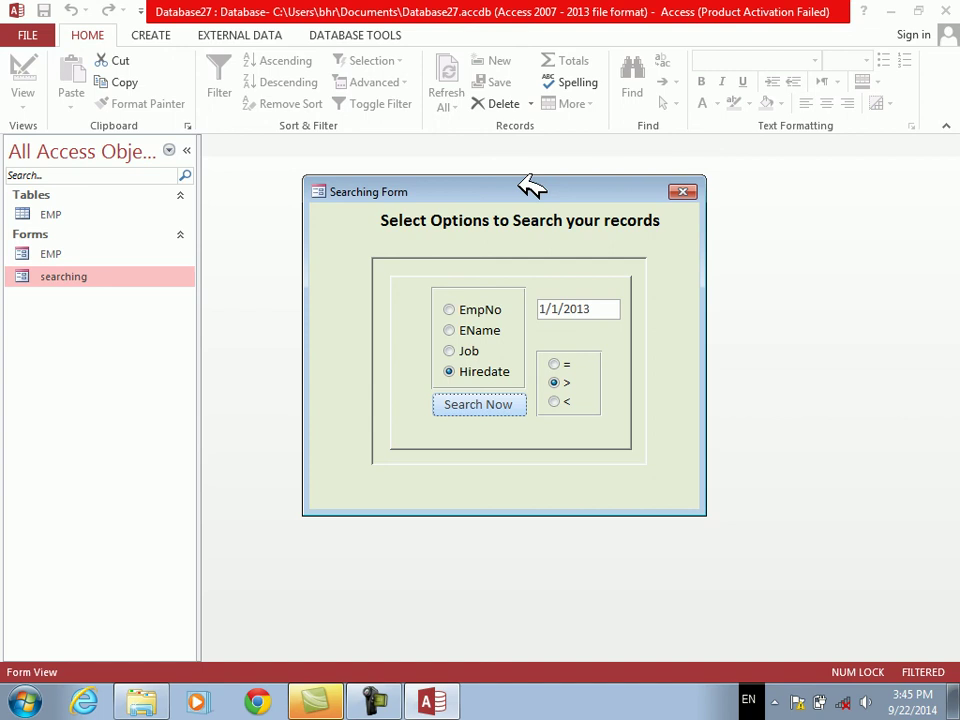
left_click_drag(531, 187, 558, 247)
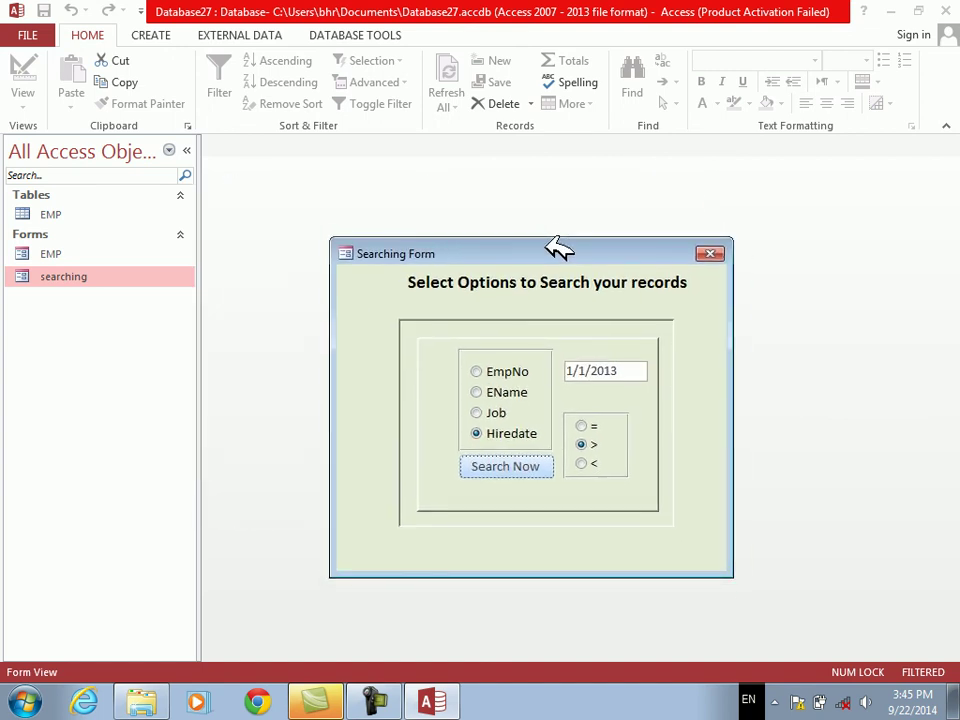
left_click_drag(558, 247, 566, 190)
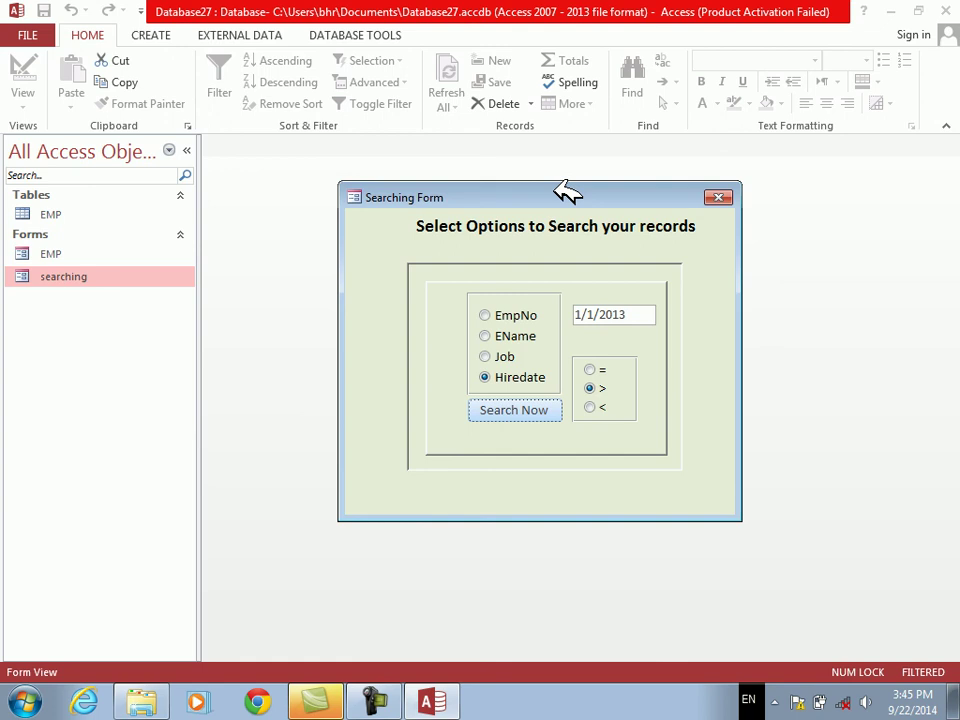
left_click_drag(567, 192, 567, 191)
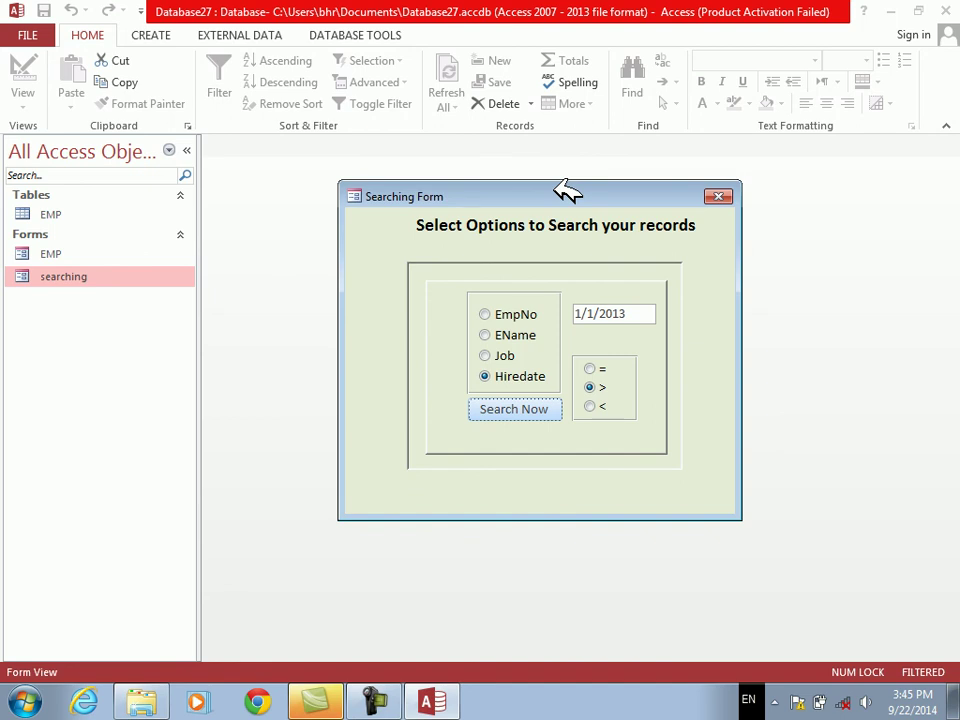
left_click_drag(556, 184, 431, 146)
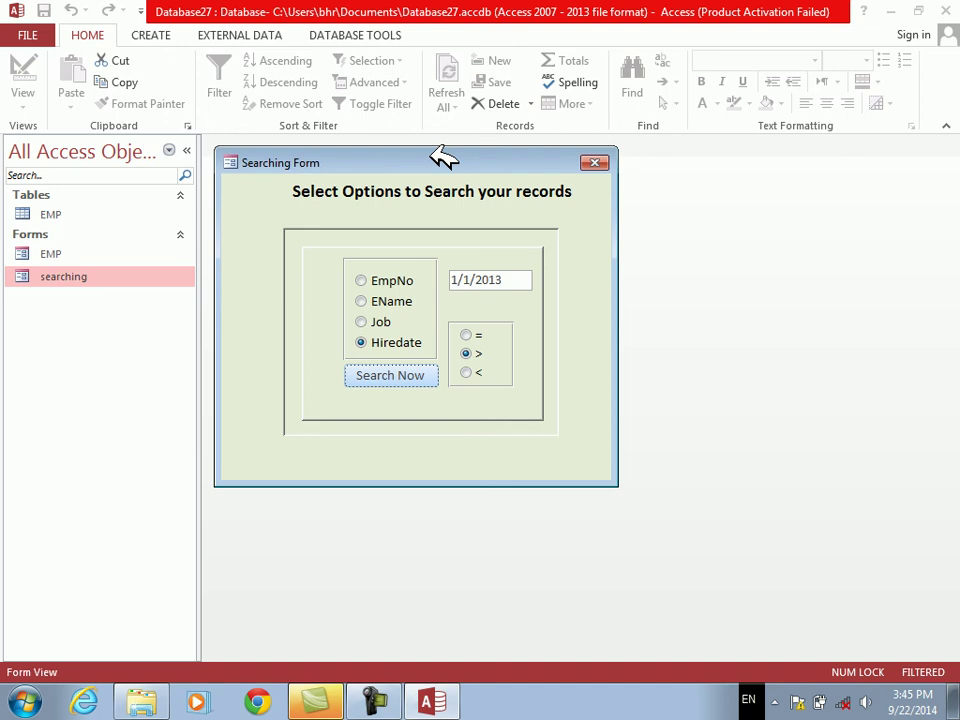
left_click_drag(443, 157, 435, 153)
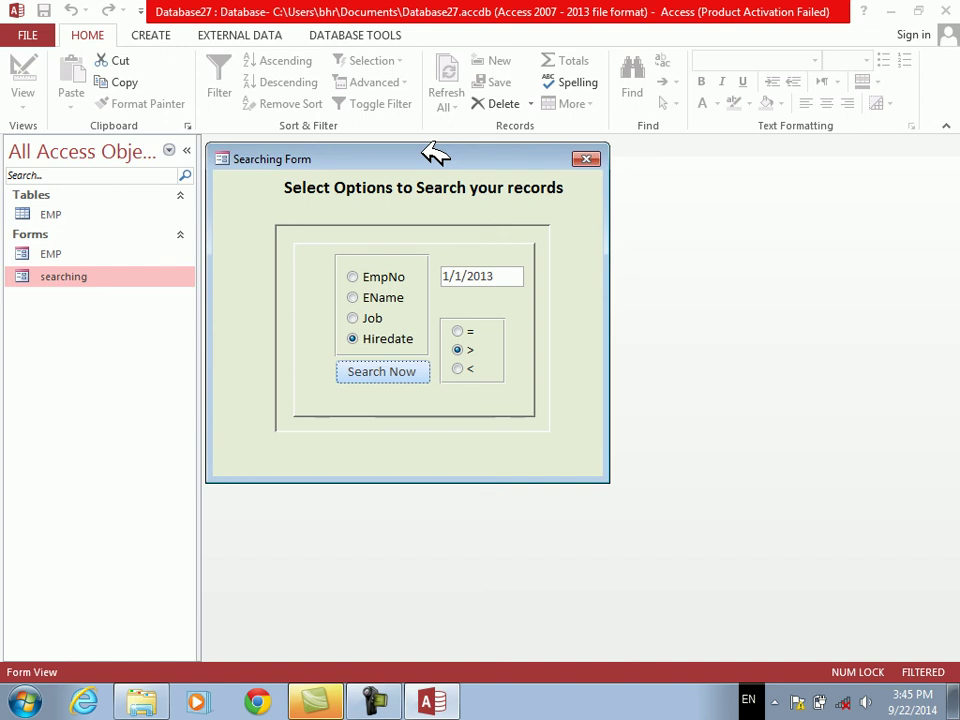
left_click_drag(435, 153, 492, 199)
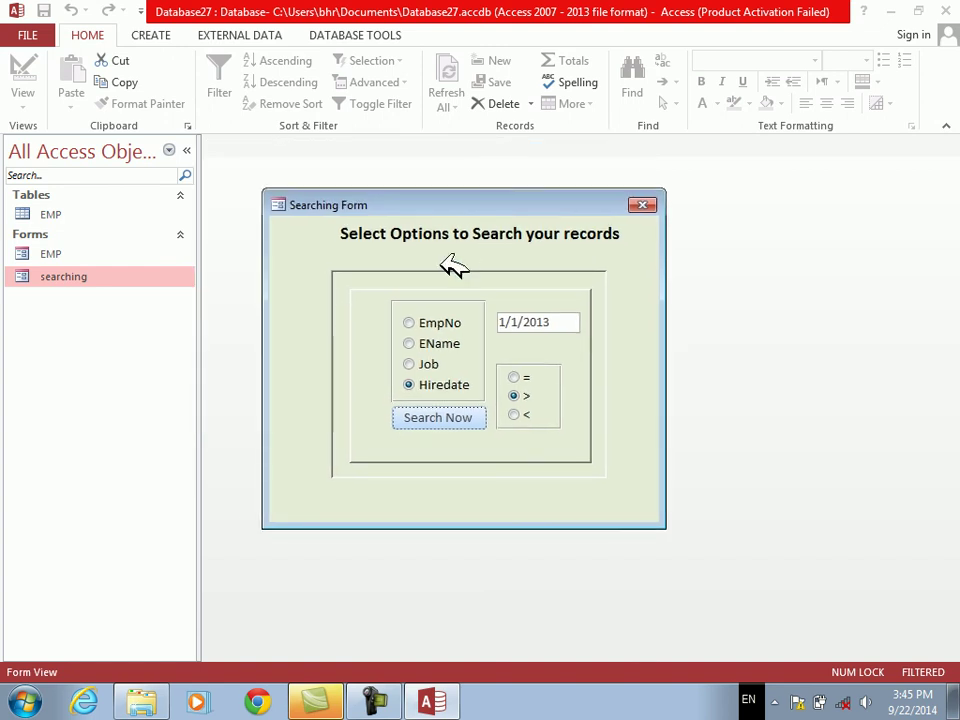
Step: Reposition the Searching Form window, then close it
left_click_drag(446, 201, 524, 232)
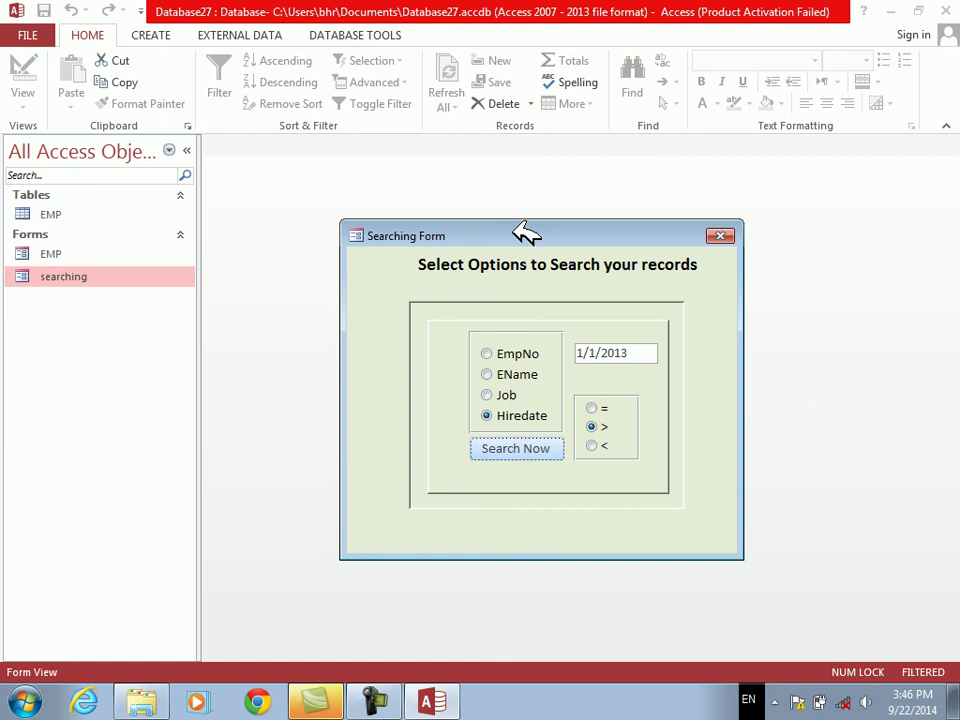
left_click_drag(527, 232, 497, 193)
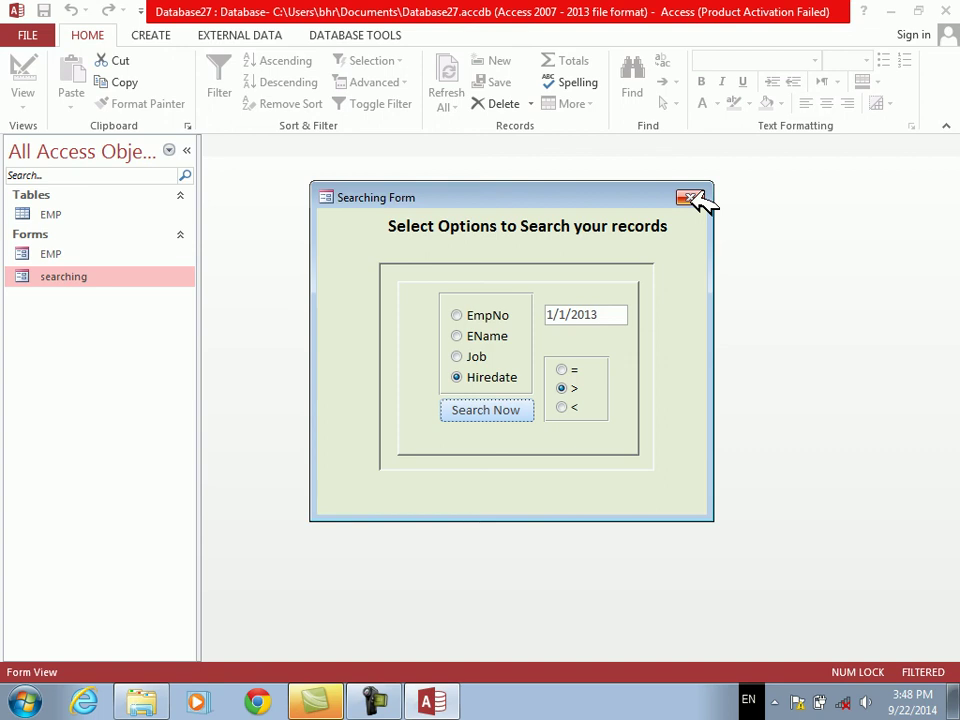
left_click(692, 198)
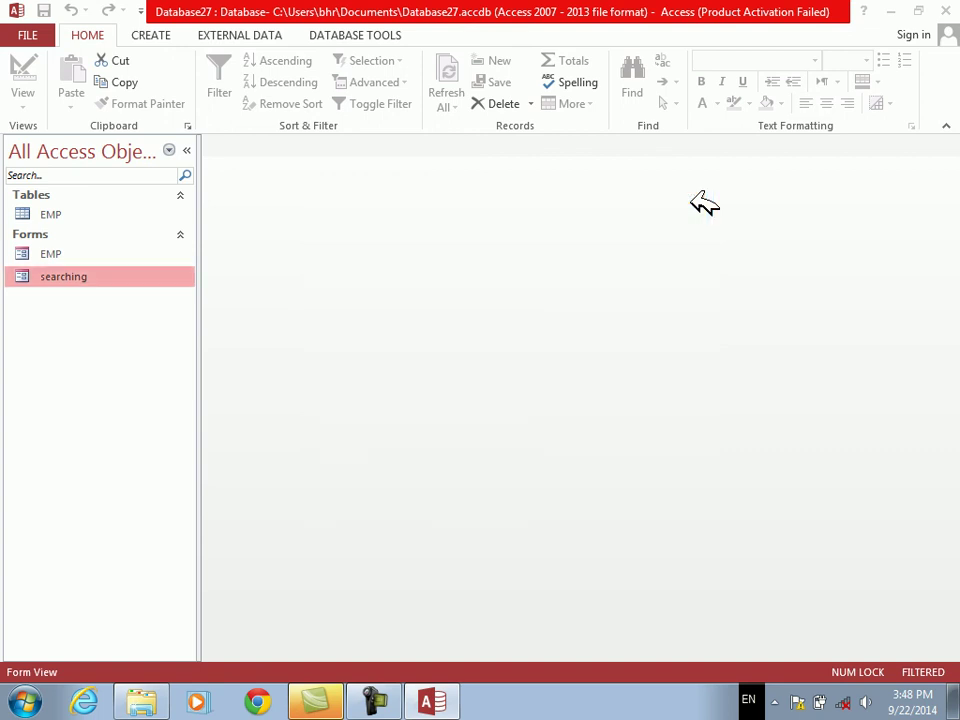